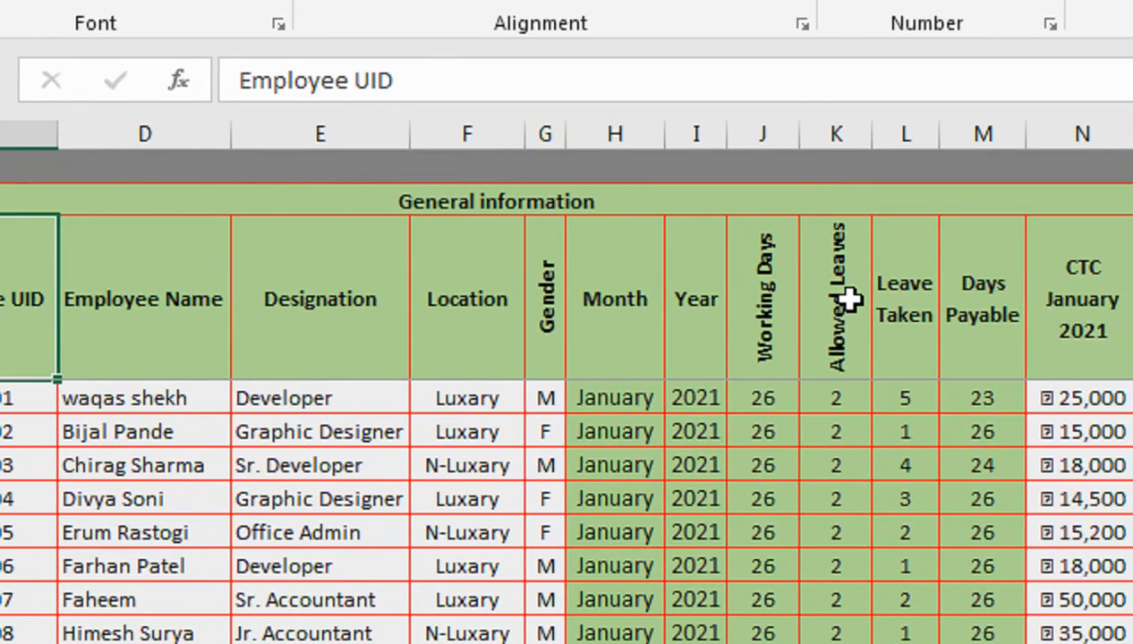
- Step through the general information column headers from Employee UID to Days Payable
key(Right)
key(Right)
key(Right)
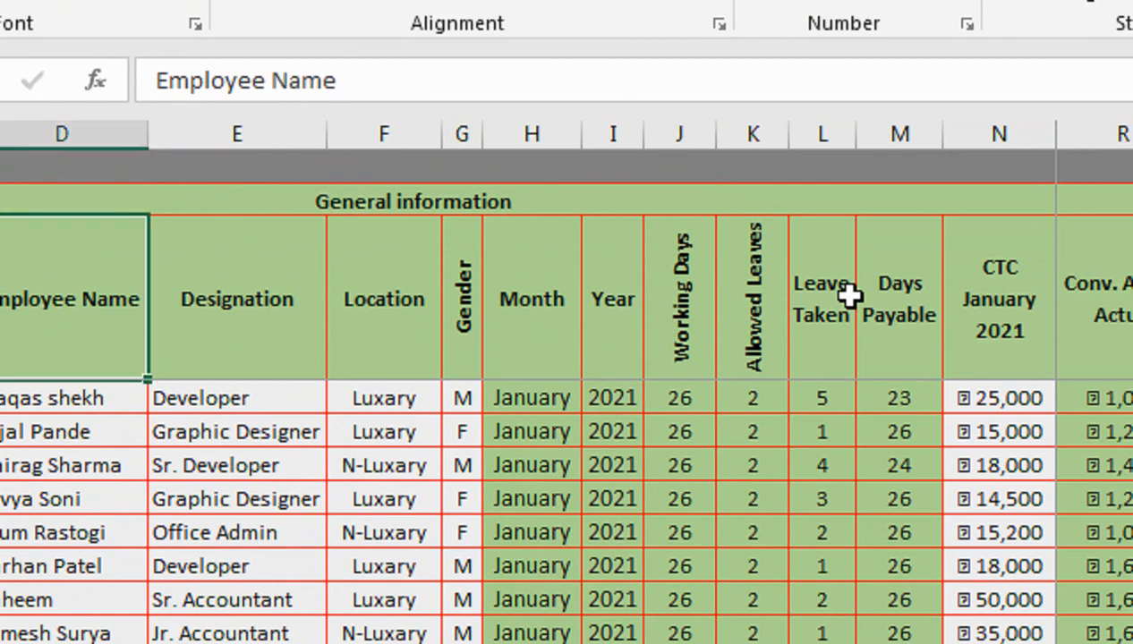
key(Right)
key(Right)
key(Right)
key(Right)
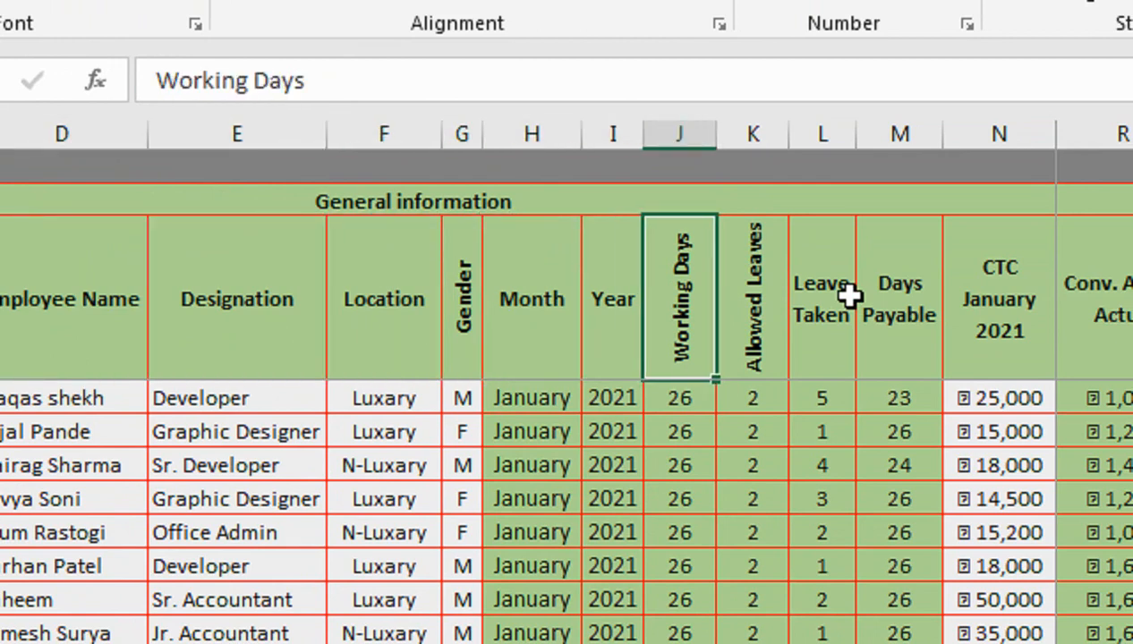
key(Right)
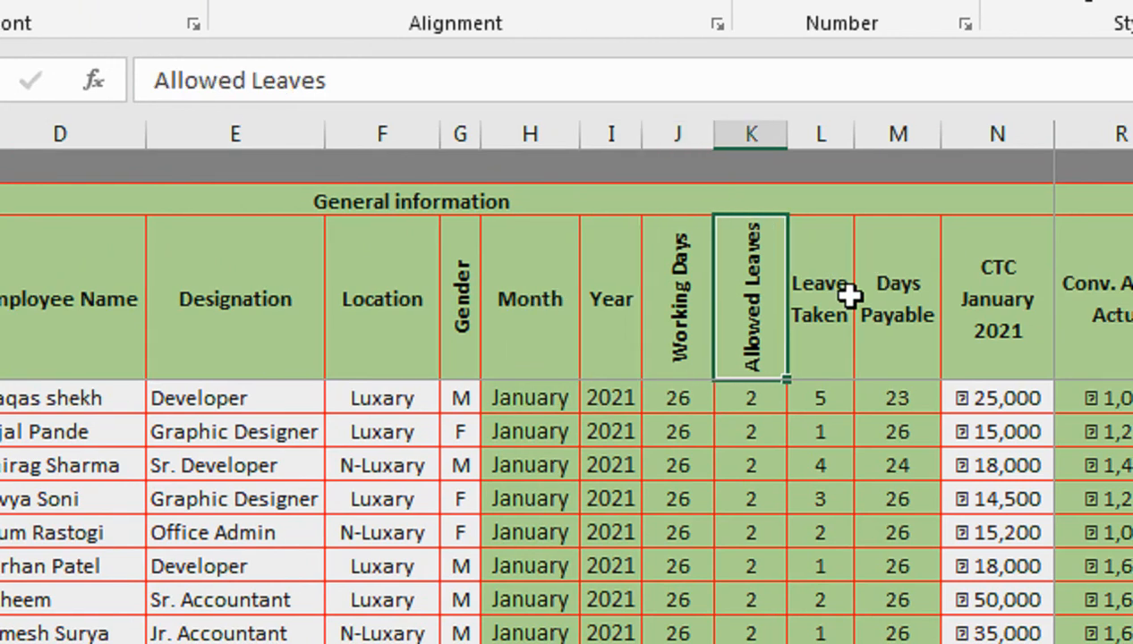
key(Right)
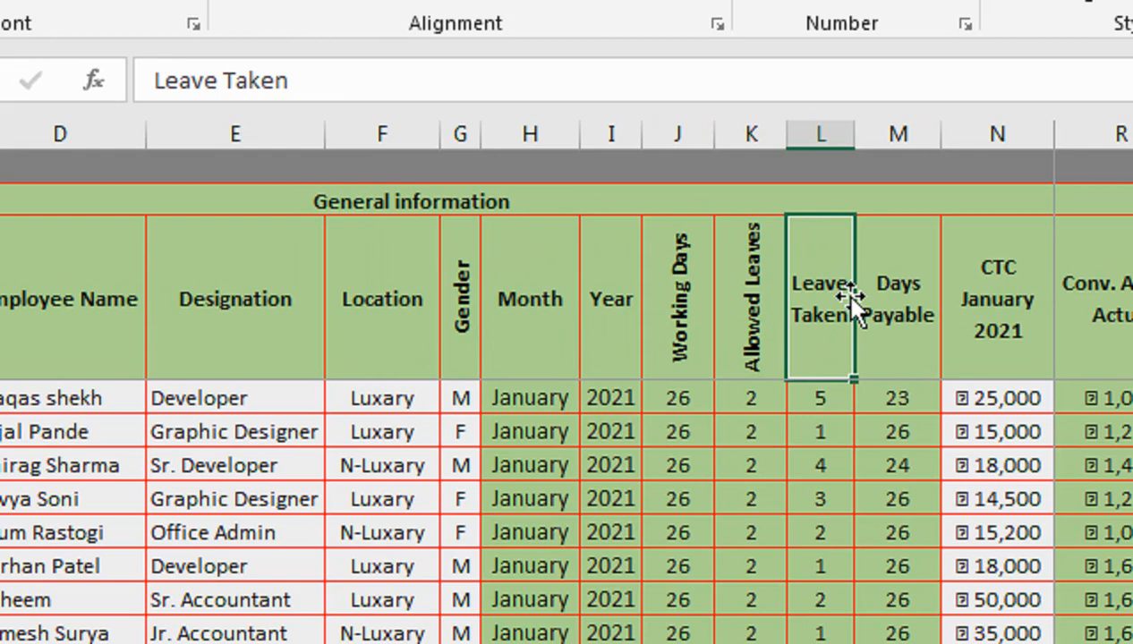
key(Right)
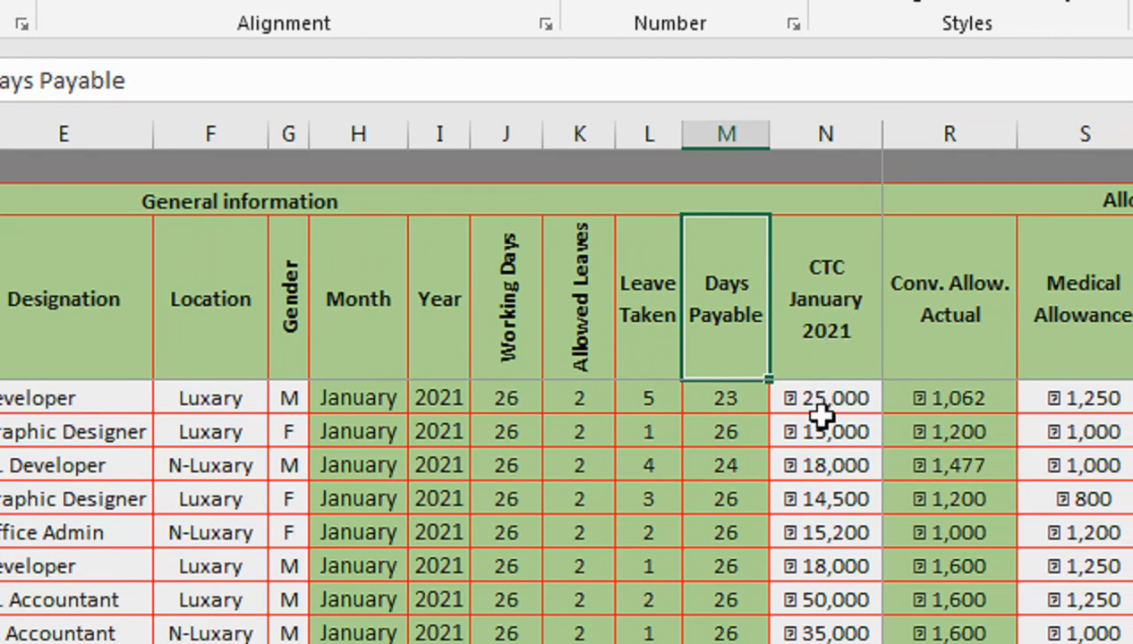
key(Right)
- Try replacing the CTC January 2021 header with 0
text(0)
key(Right)
key(Left)
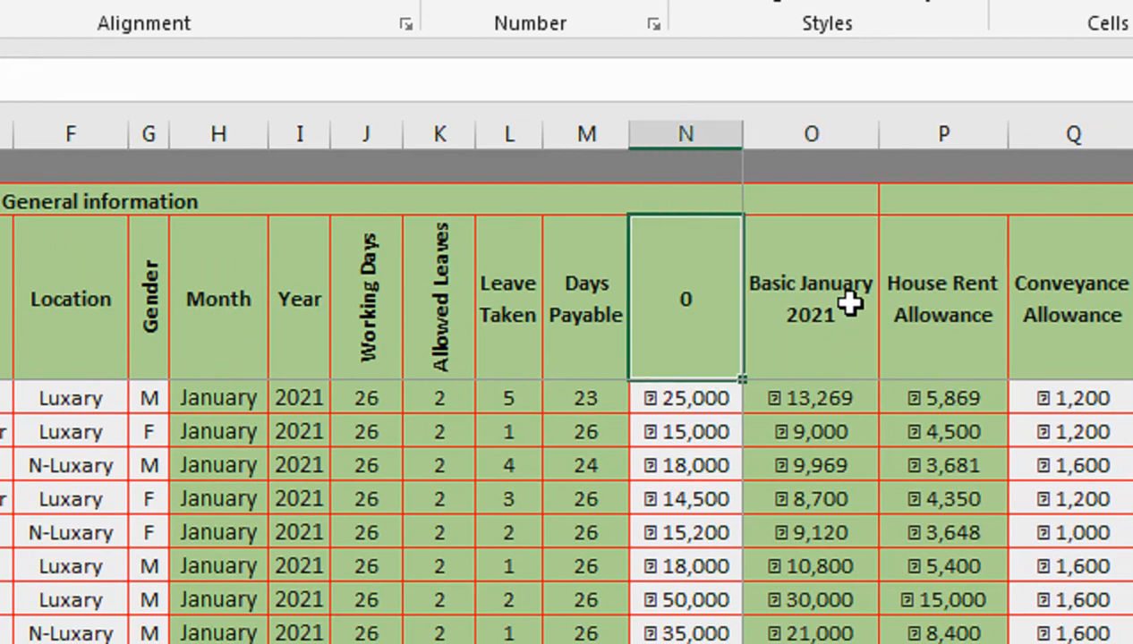
key(Left)
key(Left)
key(Left)
key(Left)
key(Left)
key(Left)
key(Left)
key(Left)
key(Left)
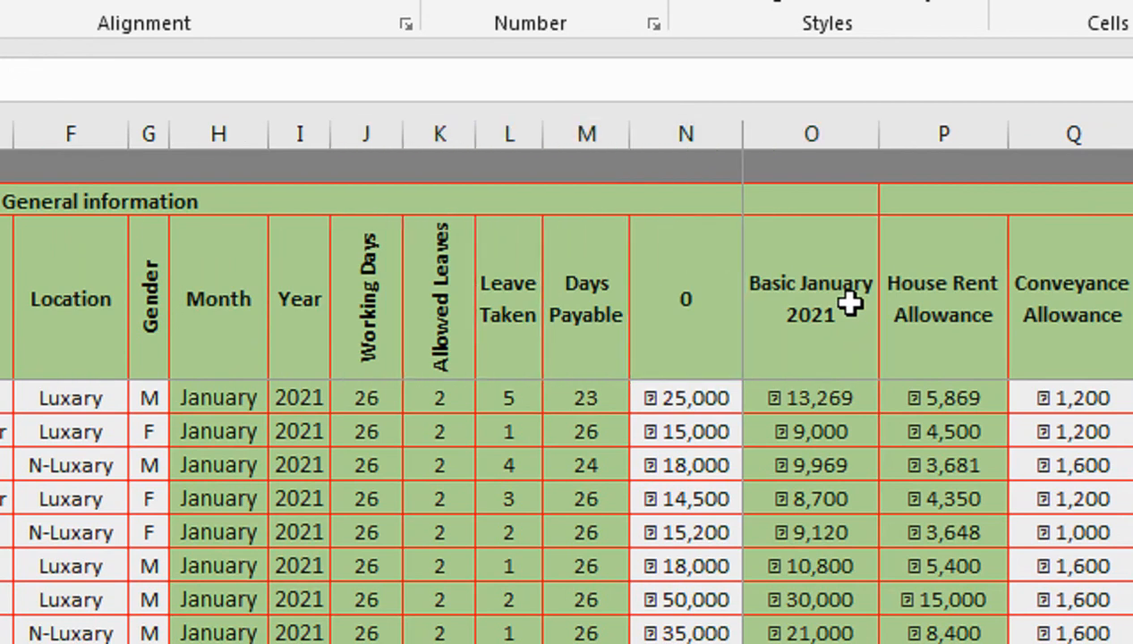
click(627, 399)
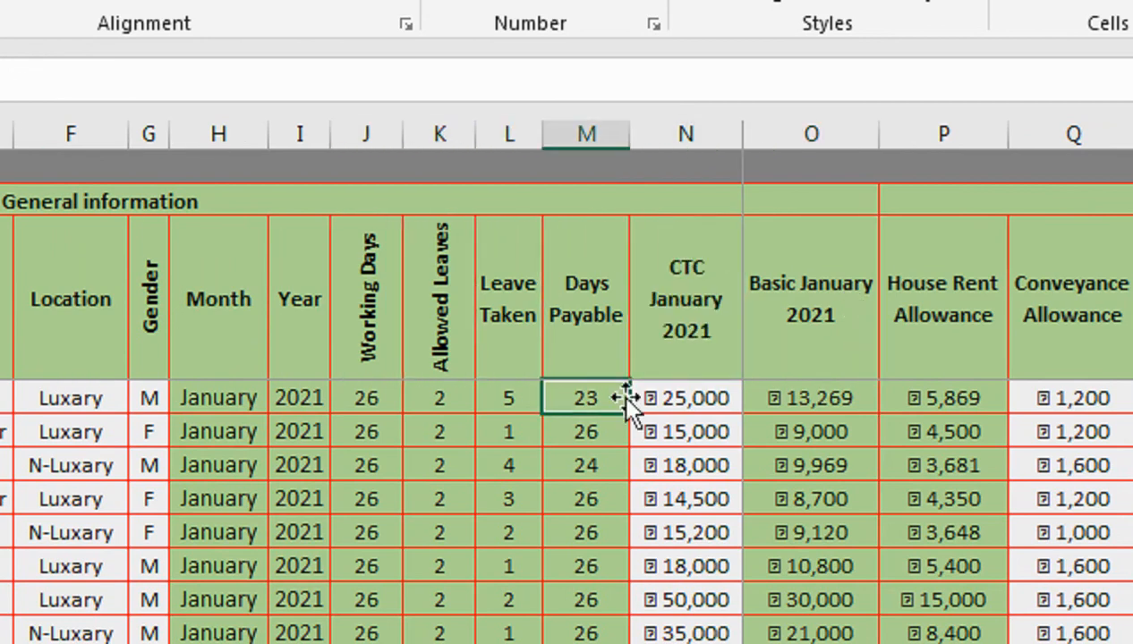
click(685, 298)
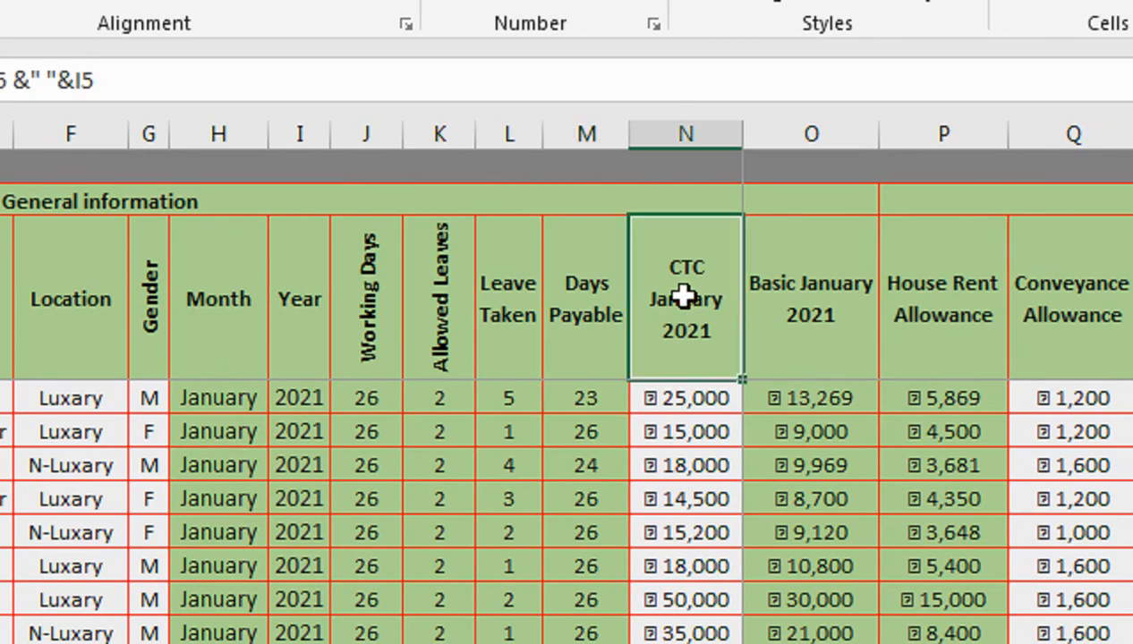
- Review the first employee's Leave Taken, Days Payable and House Rent Allowance cells and their formulas
key(Right)
key(Down)
key(Left)
key(Left)
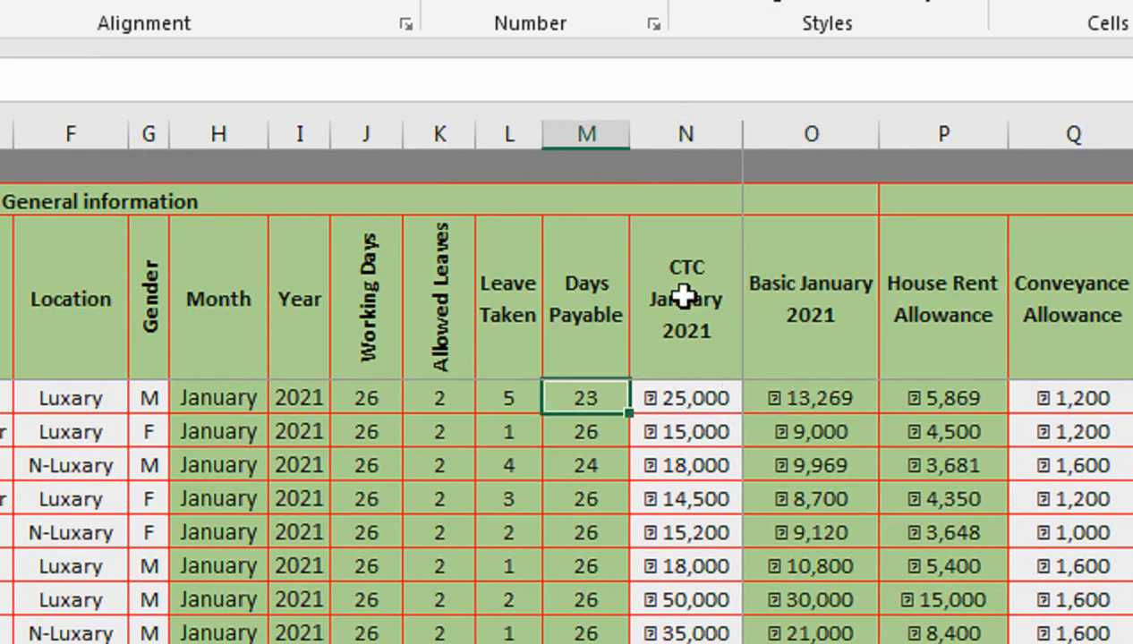
key(Left)
key(Left)
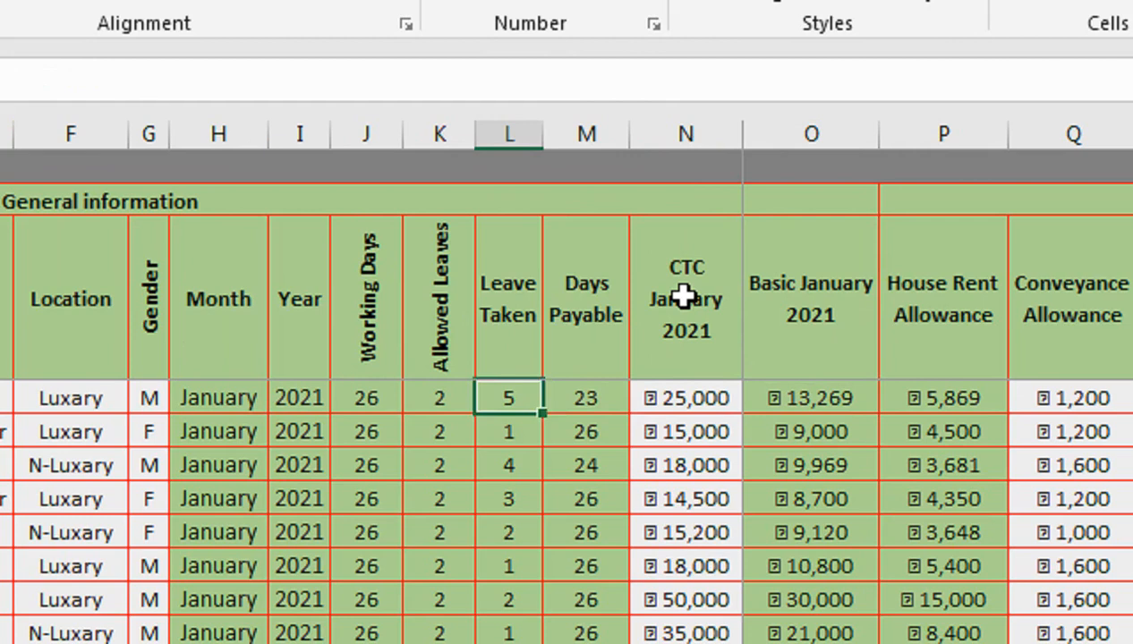
key(Right)
key(Right)
key(Right)
key(Right)
key(Right)
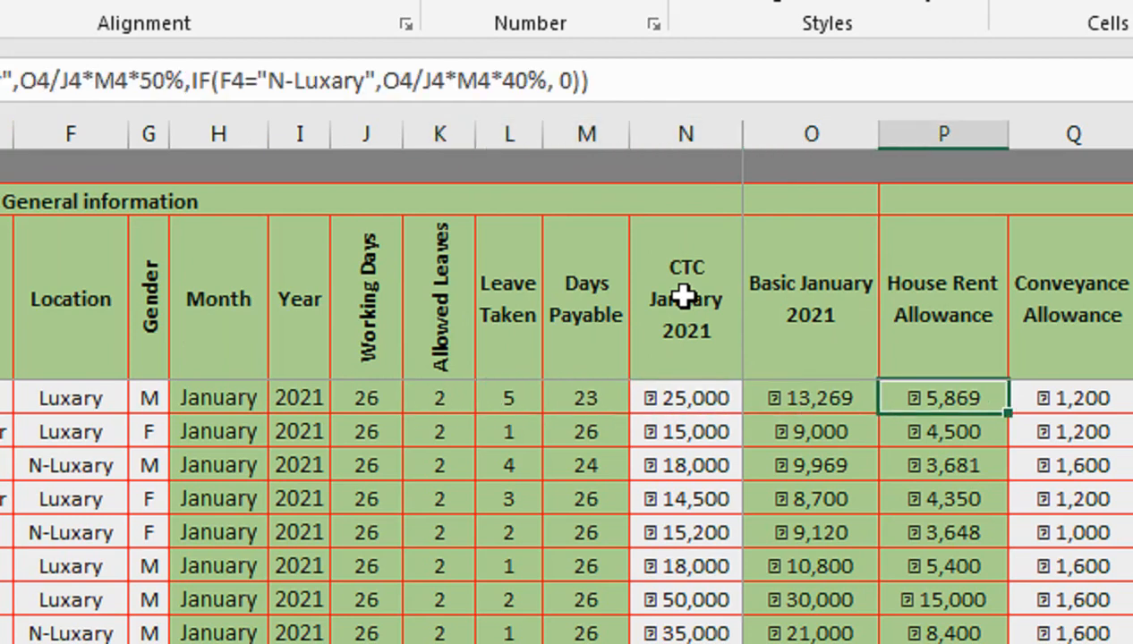
scroll(996, 286, right, 3)
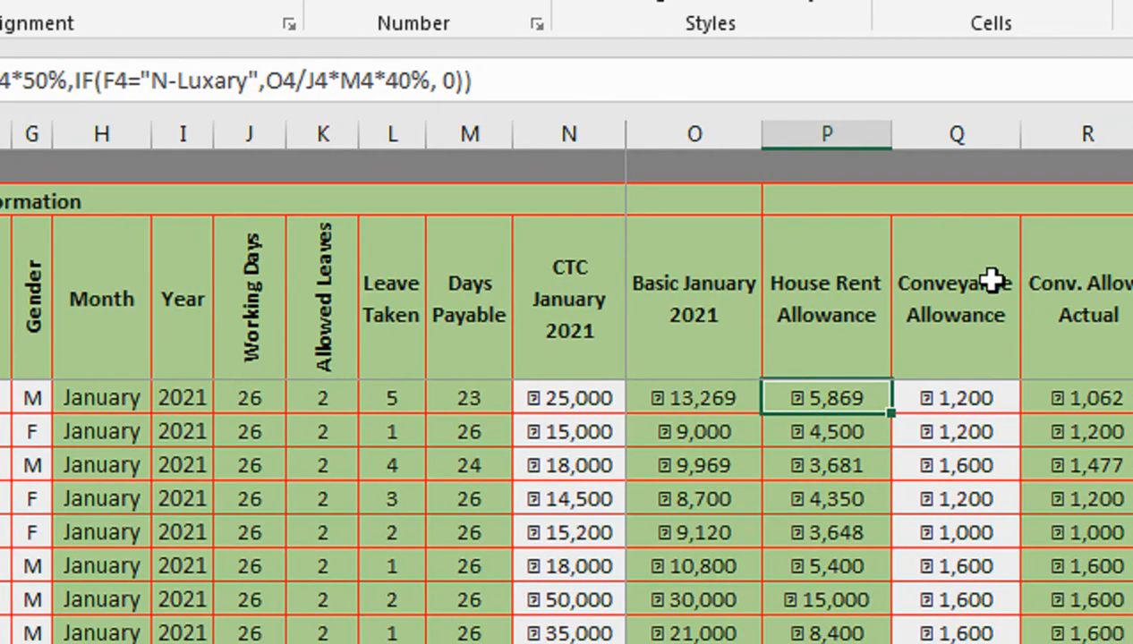
- Step through the allowance and deduction column headers up to Net Salary
key(Up)
key(Right)
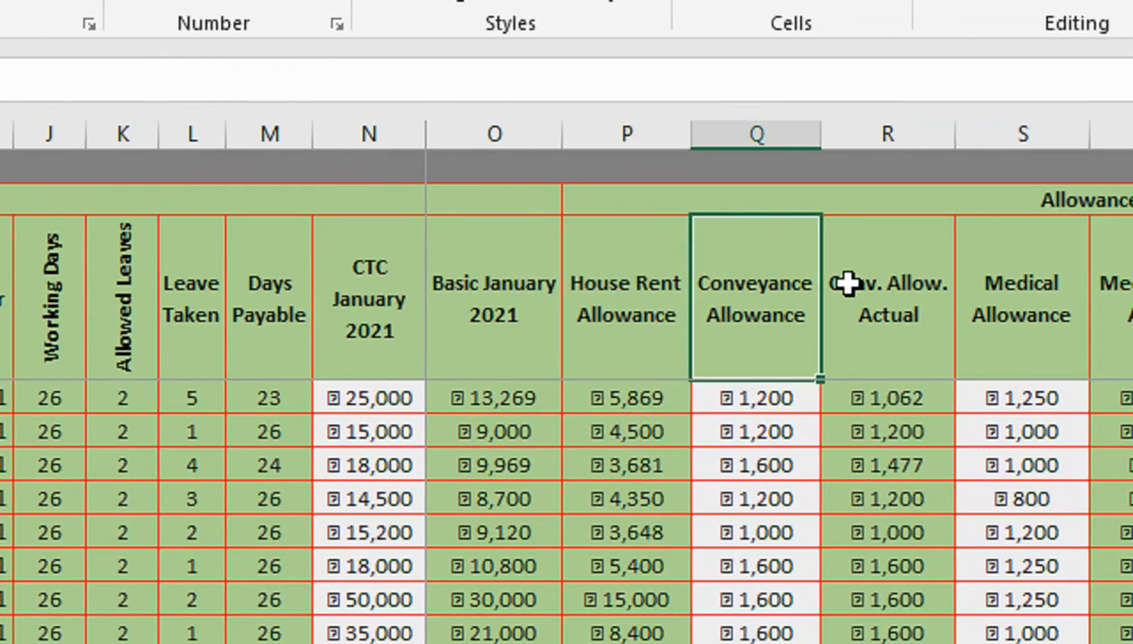
key(Right)
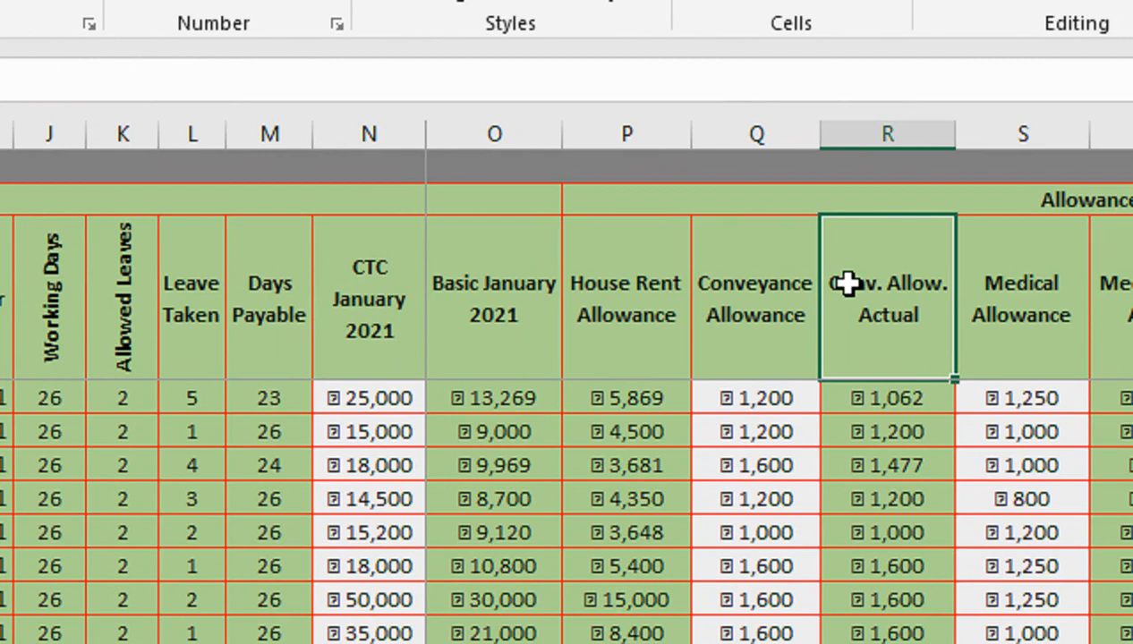
key(Right)
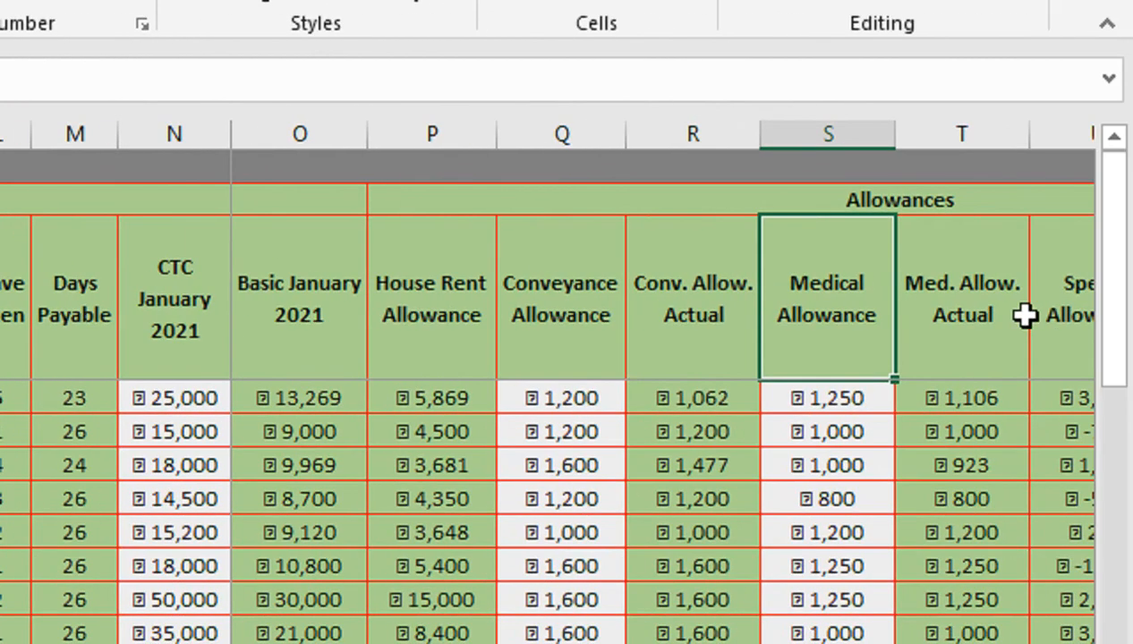
key(Right)
key(Right)
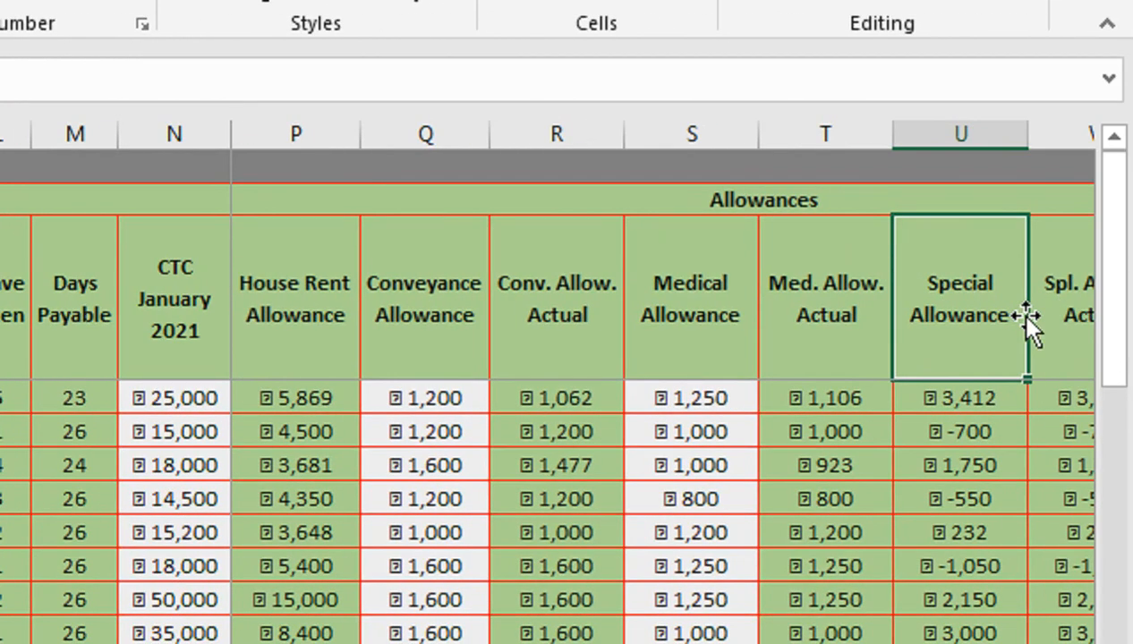
key(Right)
key(Right)
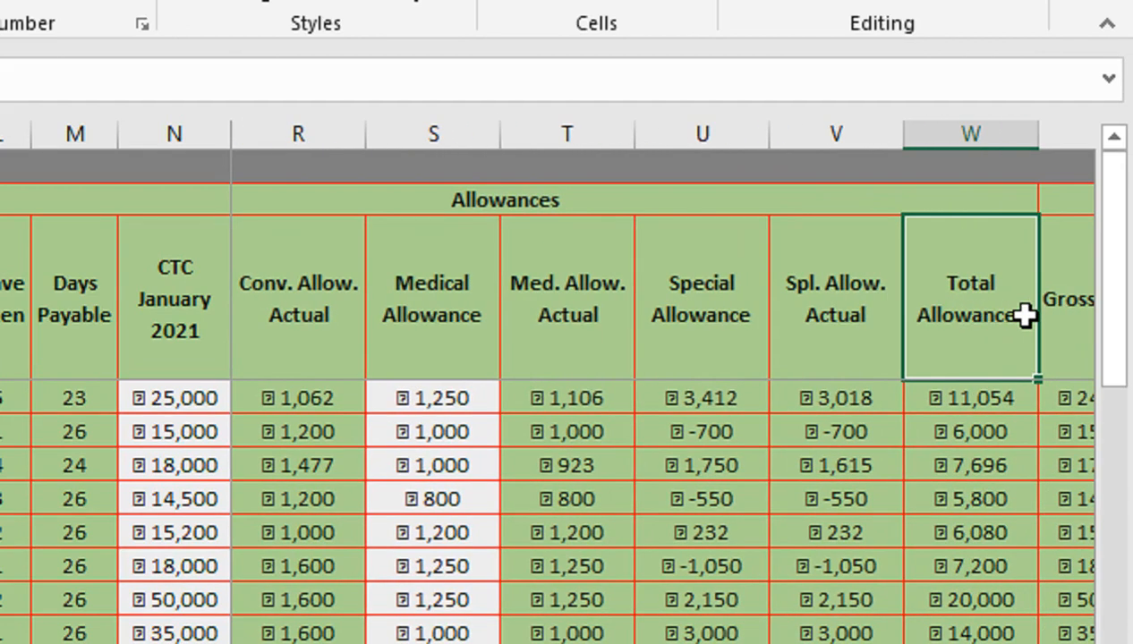
key(Right)
key(Right)
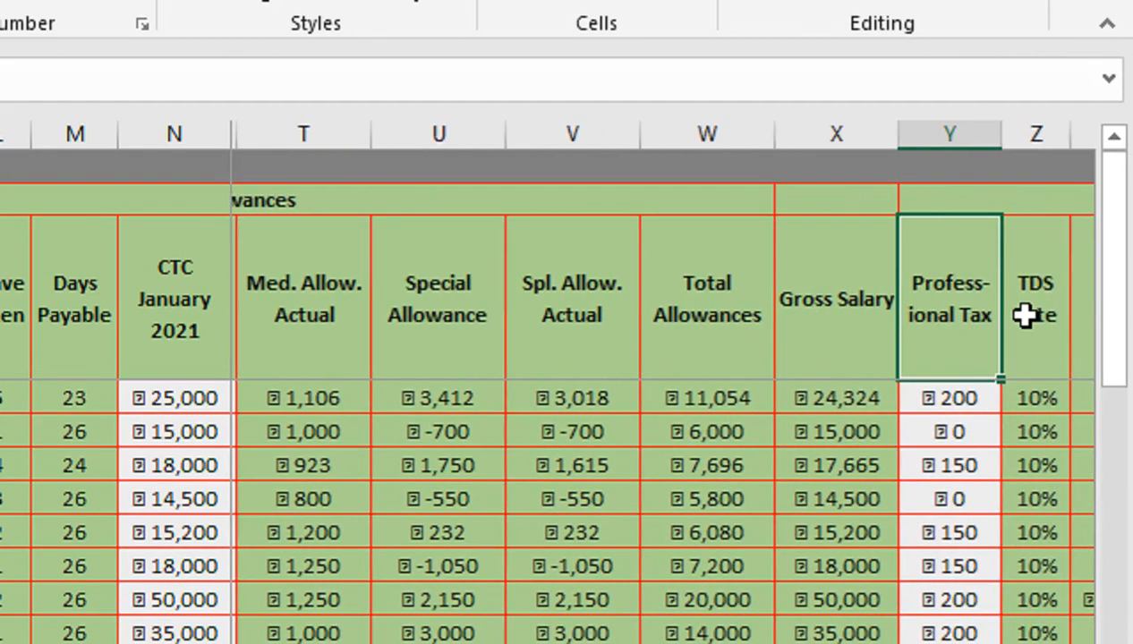
key(Right)
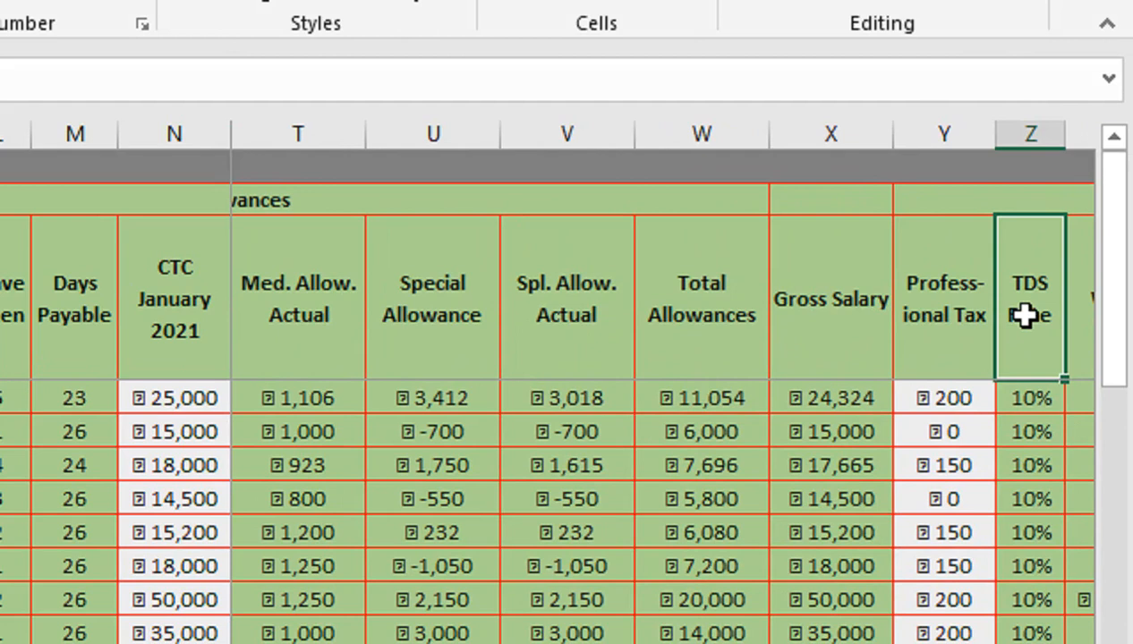
key(Right)
key(Right)
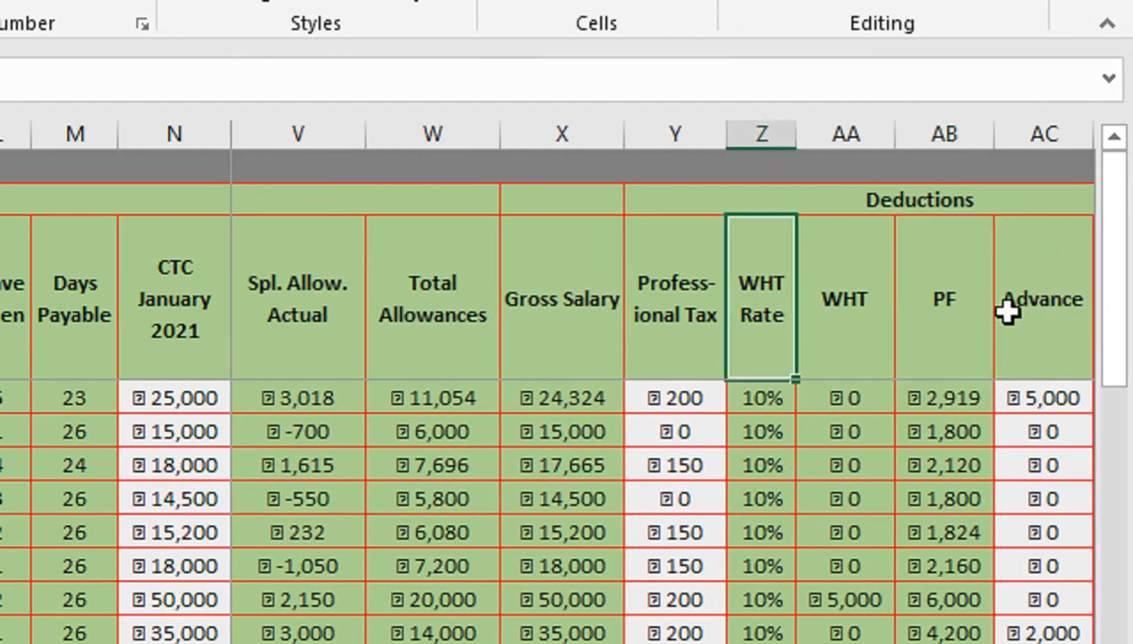
key(Right)
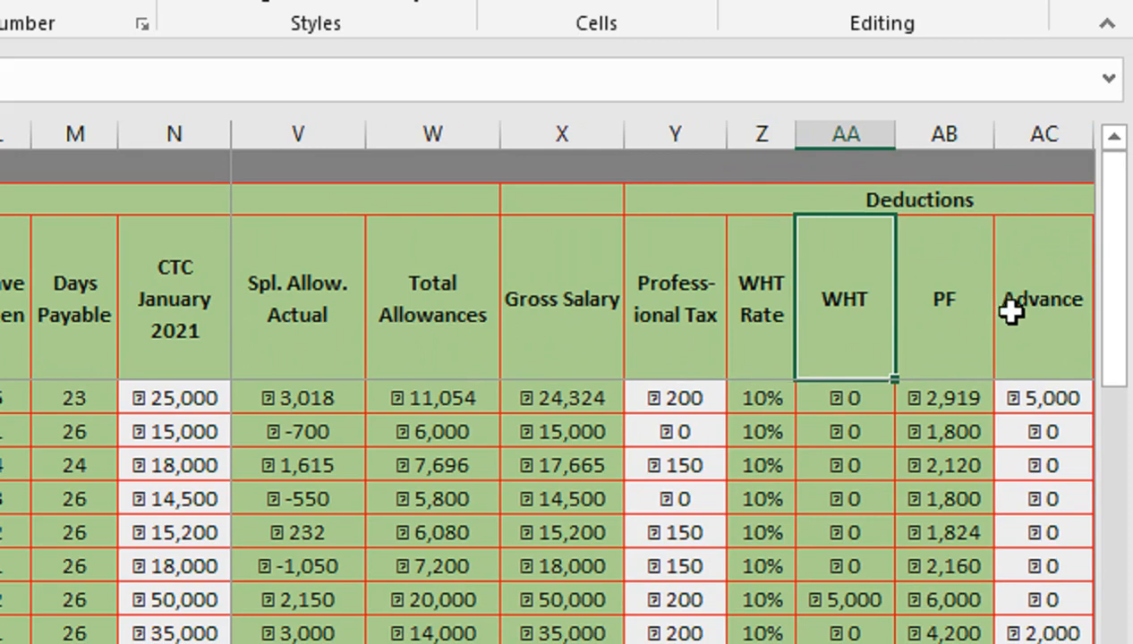
key(Down)
key(Down)
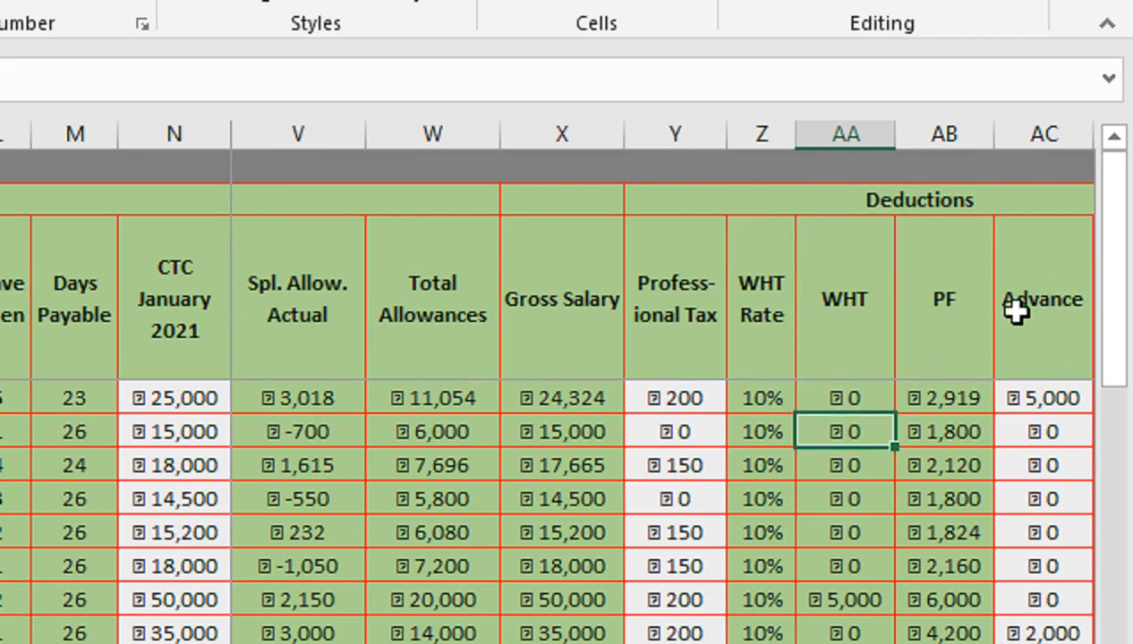
key(Up)
key(Up)
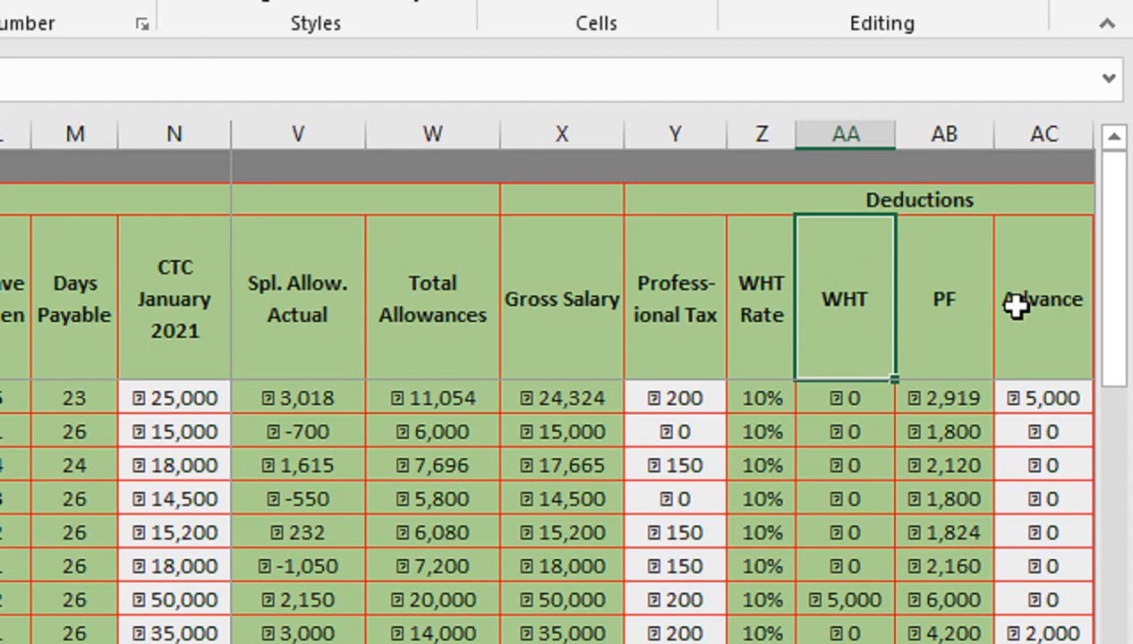
key(Down)
key(Right)
key(Up)
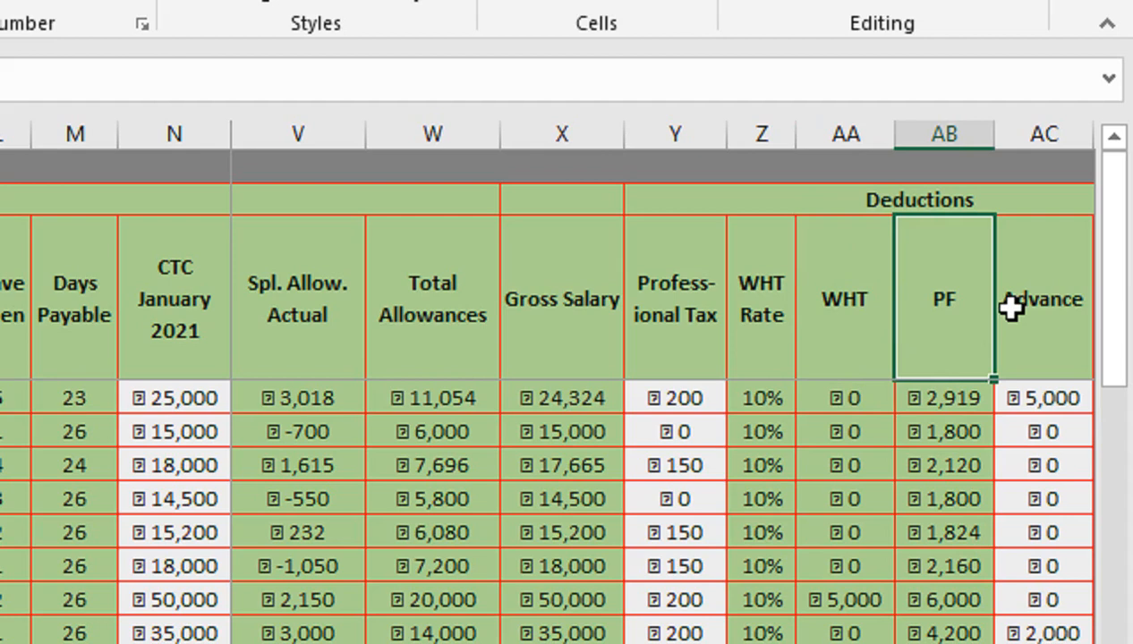
key(Right)
key(Right)
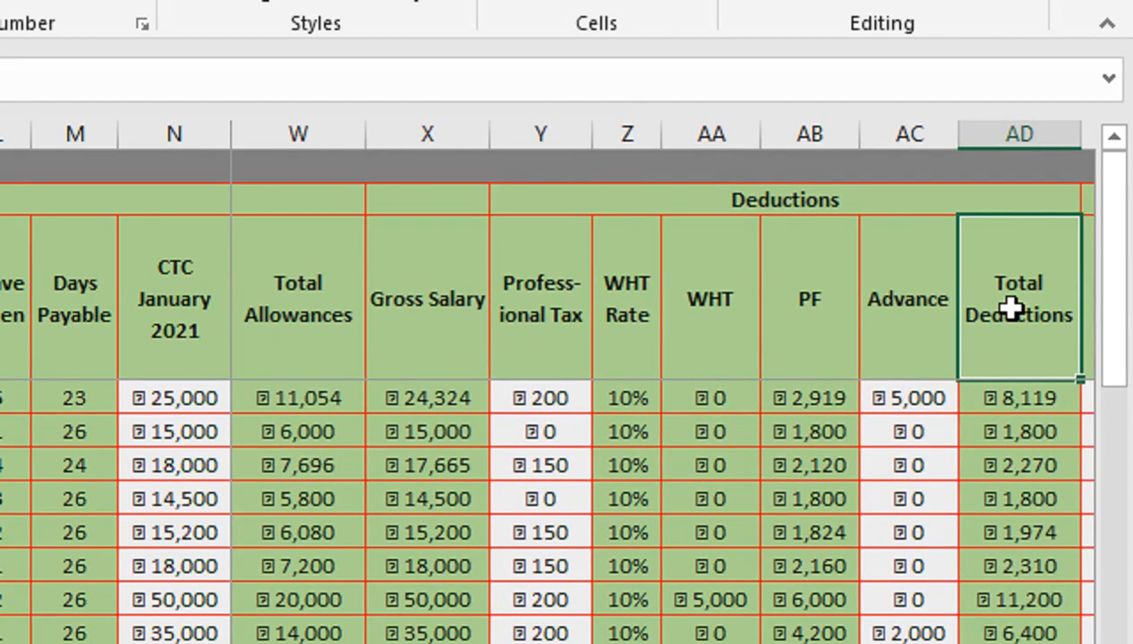
key(Right)
key(Right)
key(Left)
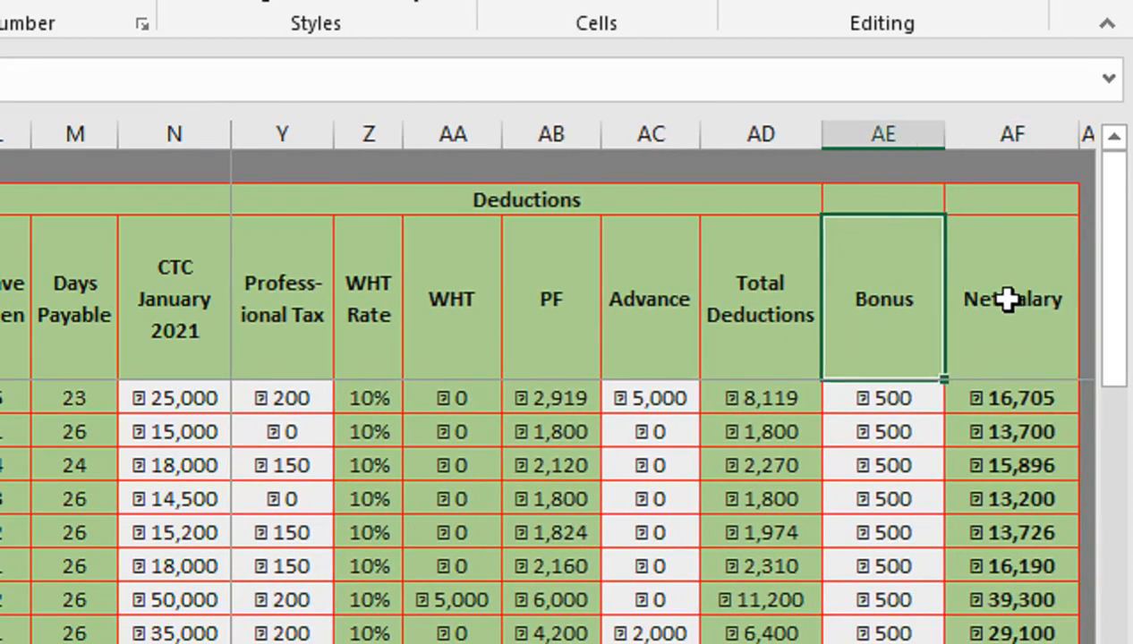
key(Right)
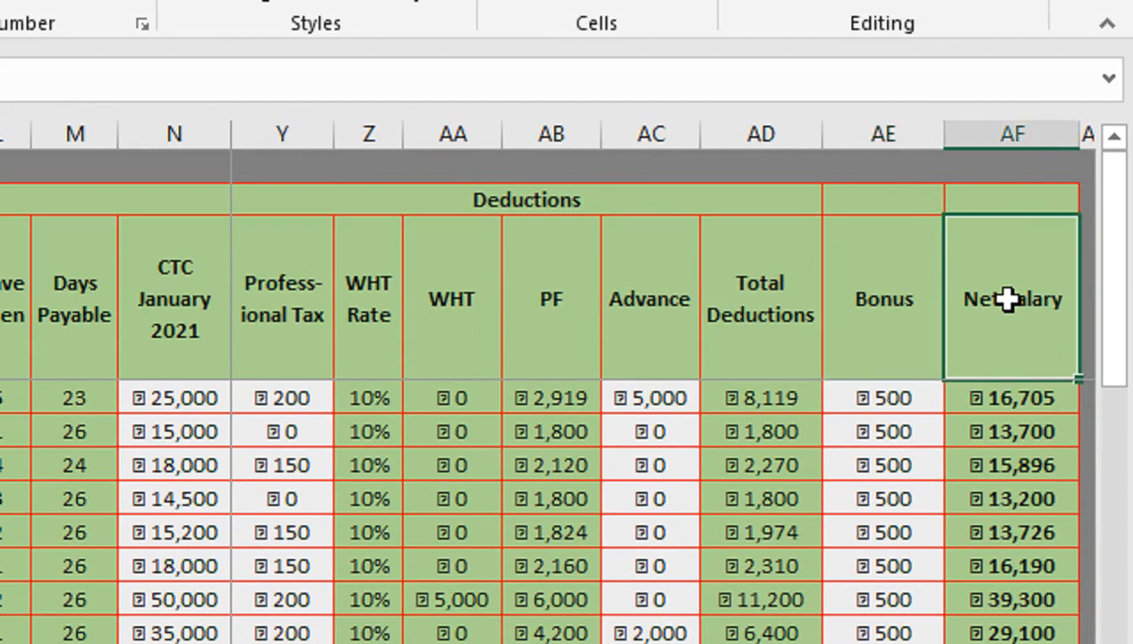
key(Left)
key(Right)
key(Up)
key(Left)
key(Left)
key(Left)
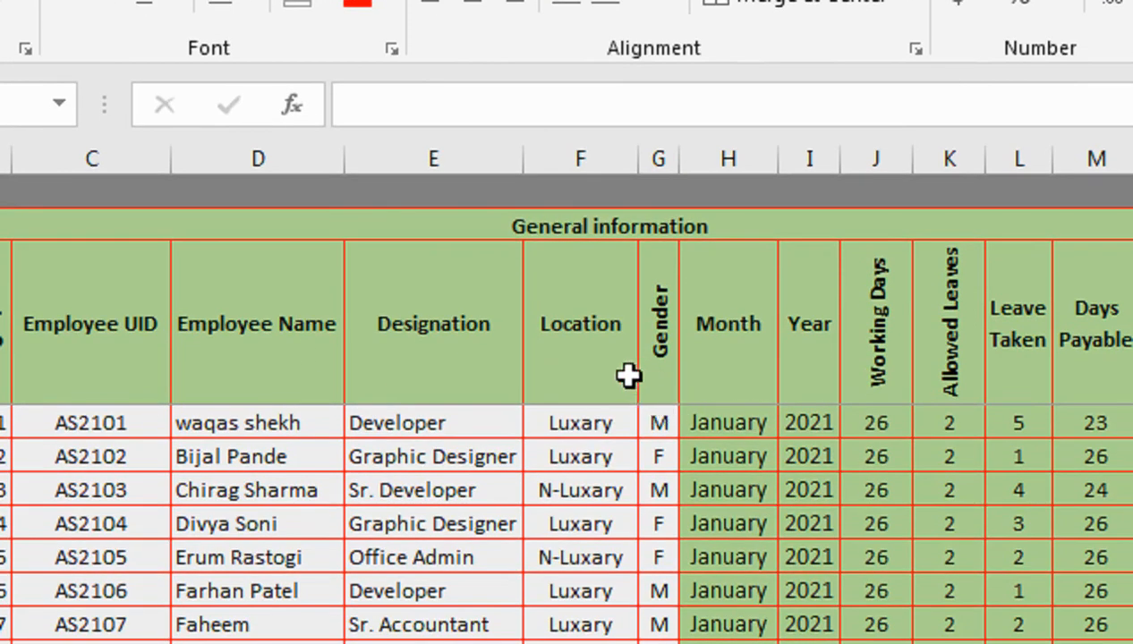
- Inspect the data validation list settings of the first employee's Location cell and close them
click(595, 419)
click(374, 43)
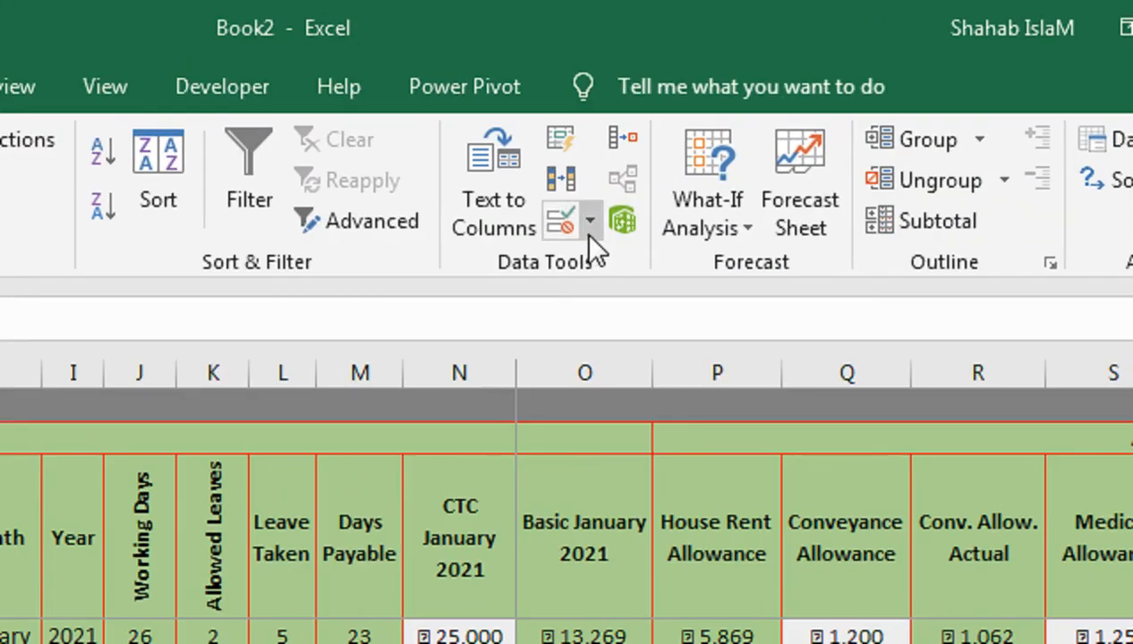
click(590, 225)
click(597, 273)
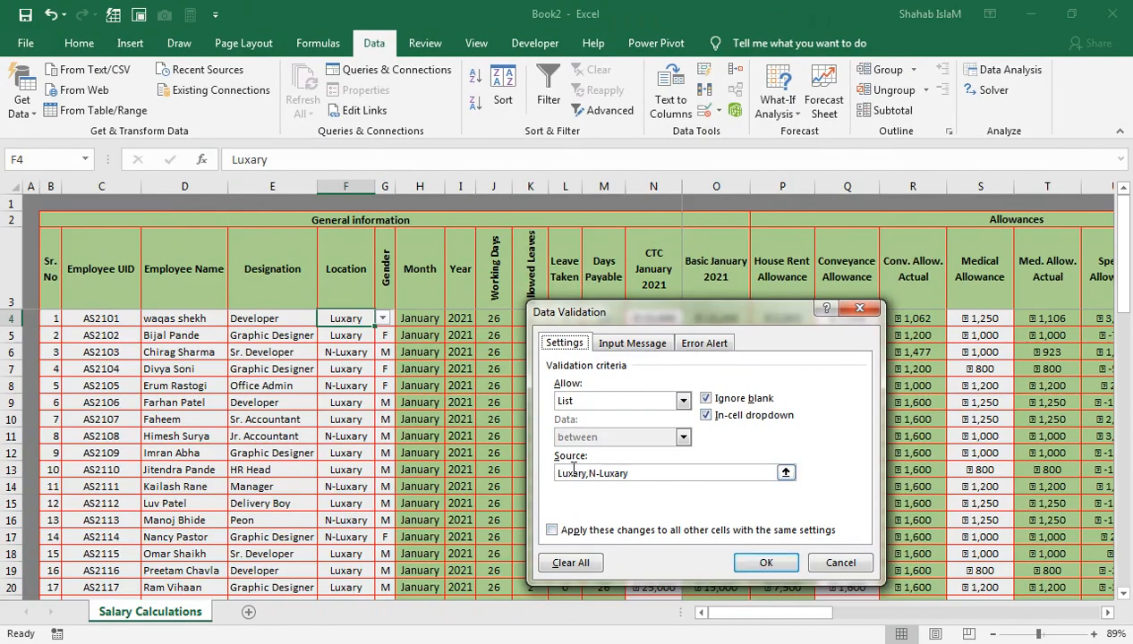
click(839, 564)
- Check the Location and Gender in-cell dropdown lists for the first employee
click(382, 318)
click(575, 429)
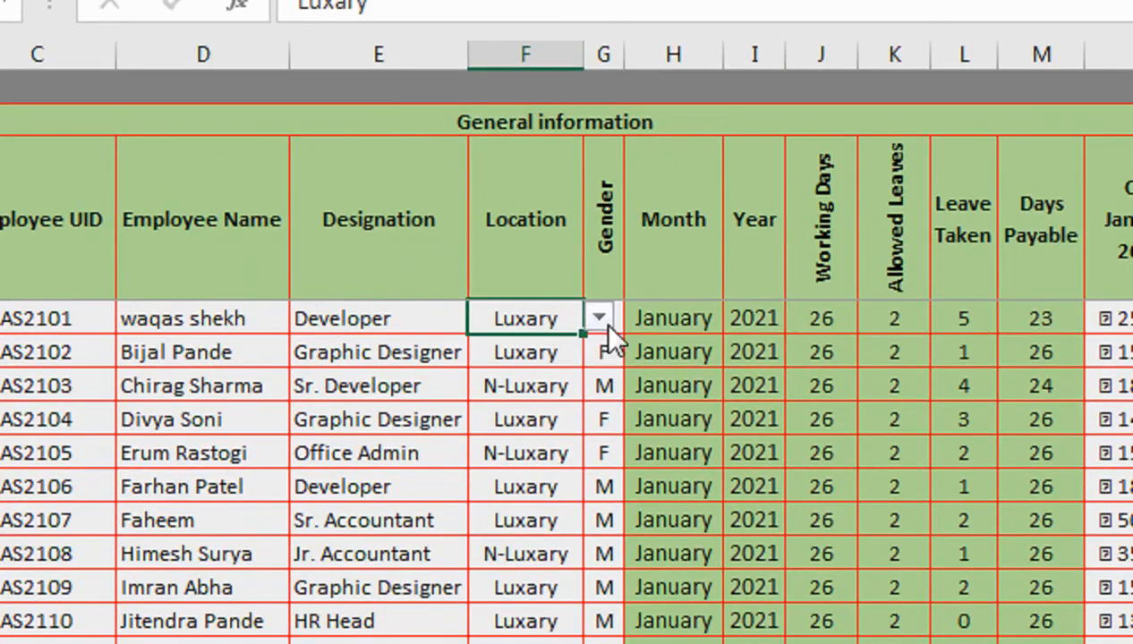
click(604, 350)
click(607, 318)
click(634, 319)
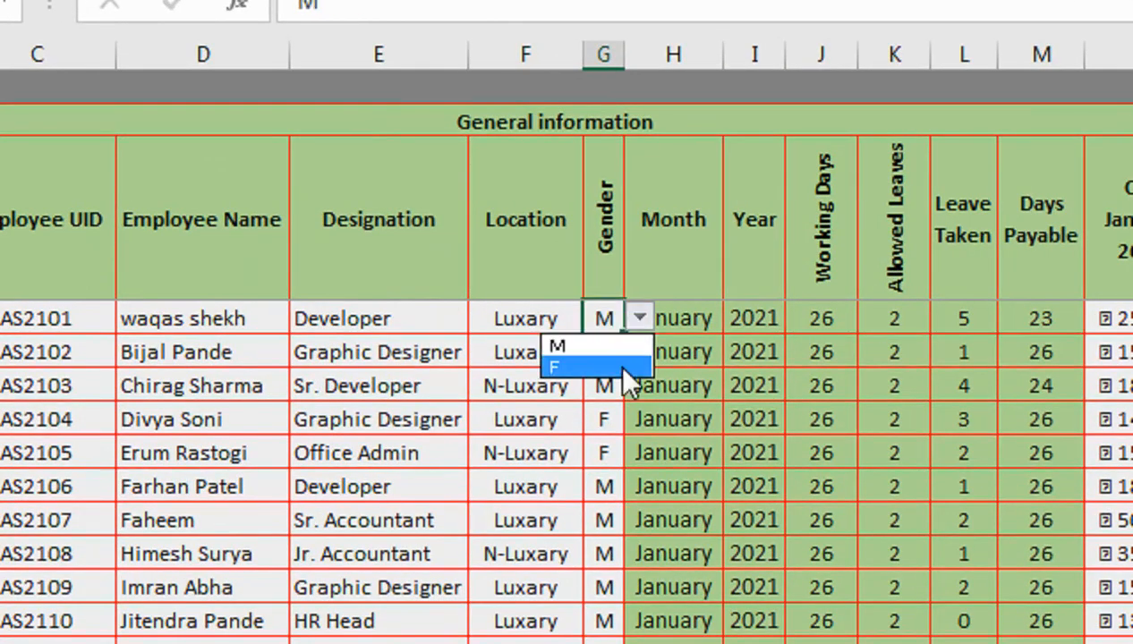
click(542, 427)
click(713, 383)
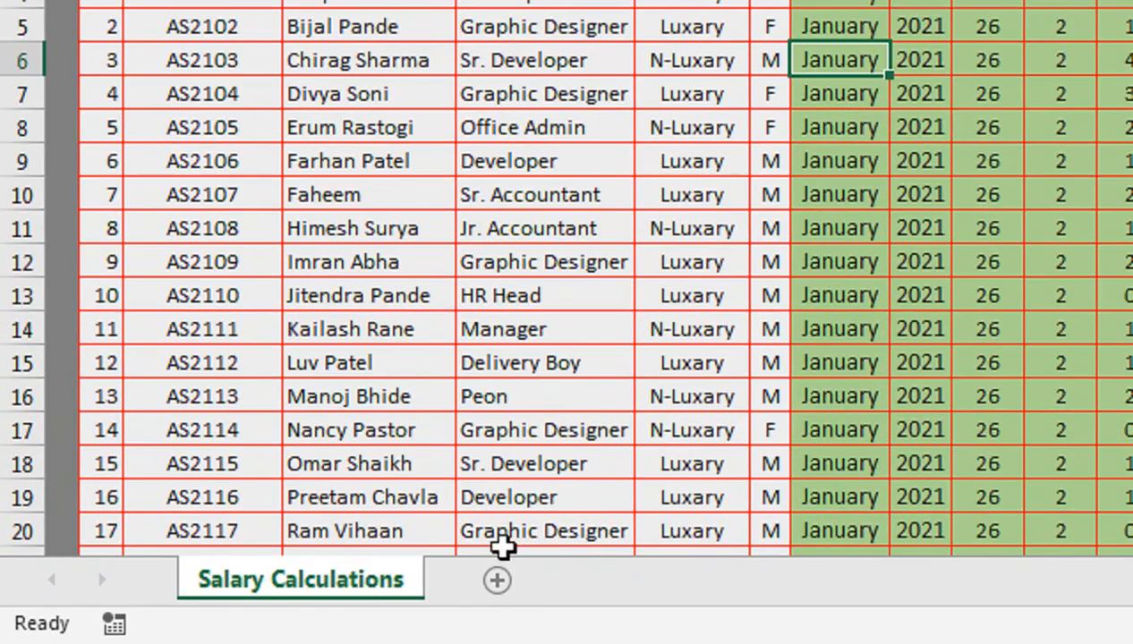
- Copy the Salary Calculations sheet into Book2, placing the copy before the existing Salary Calculations sheet
right_click(365, 593)
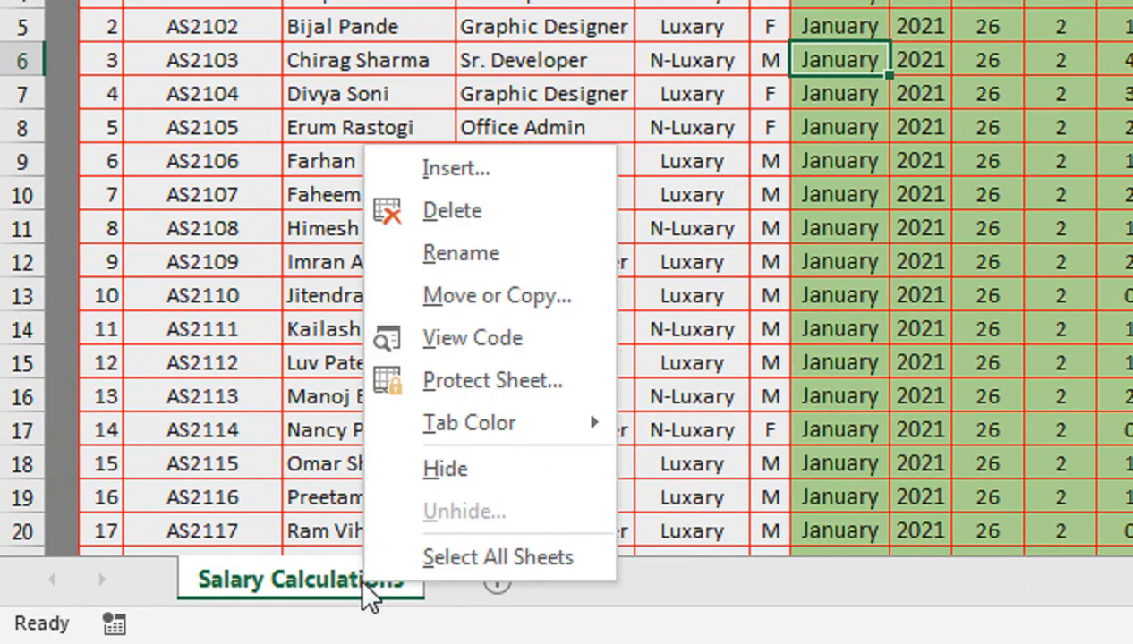
click(432, 309)
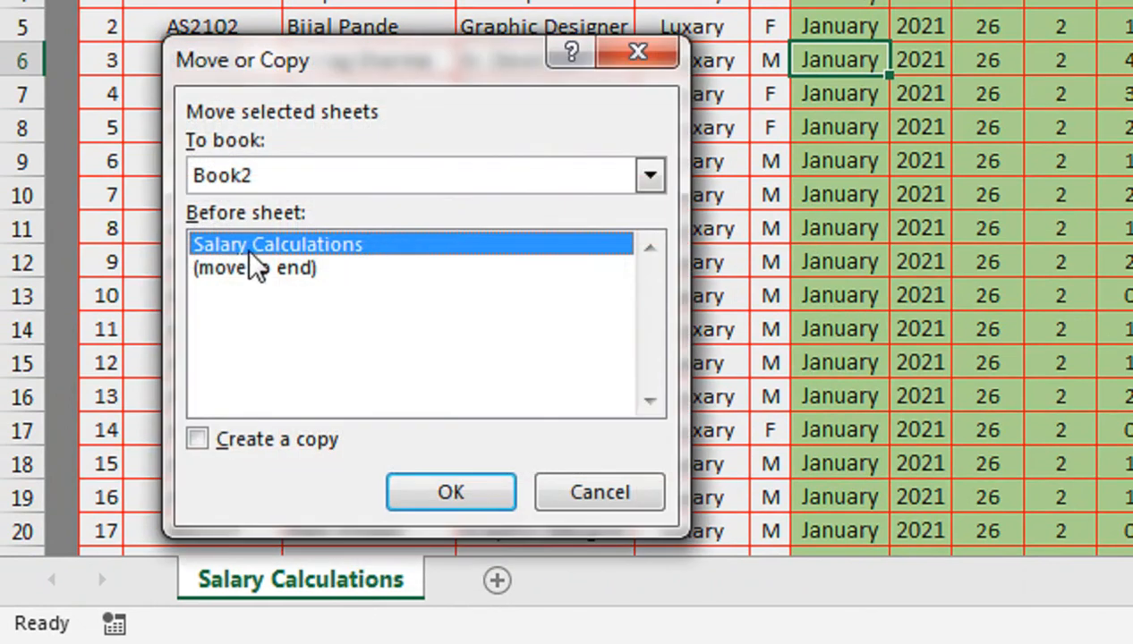
click(239, 442)
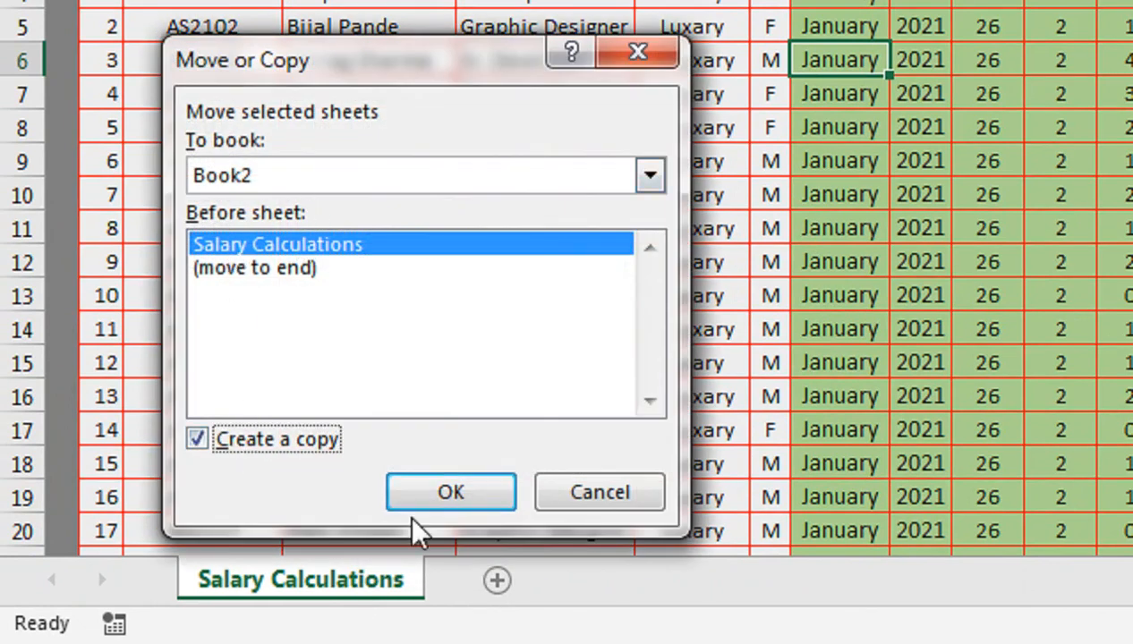
click(447, 497)
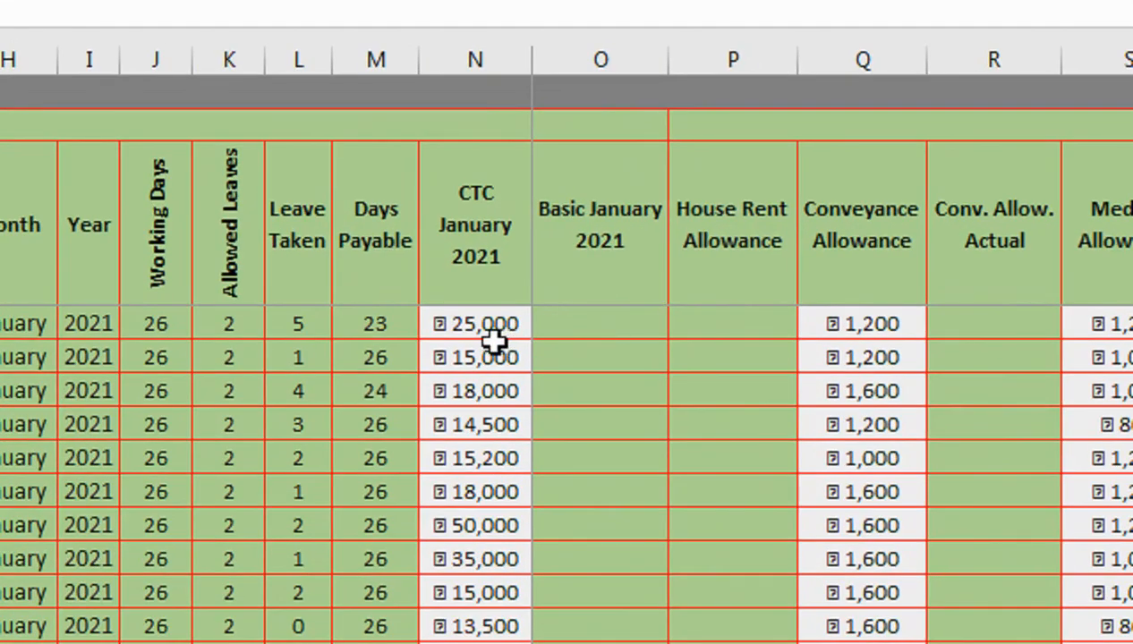
- Enter =IF(M4=0," ",N4/J4*M4*60%) in the first Basic January 2021 cell and fill it down the column
click(493, 326)
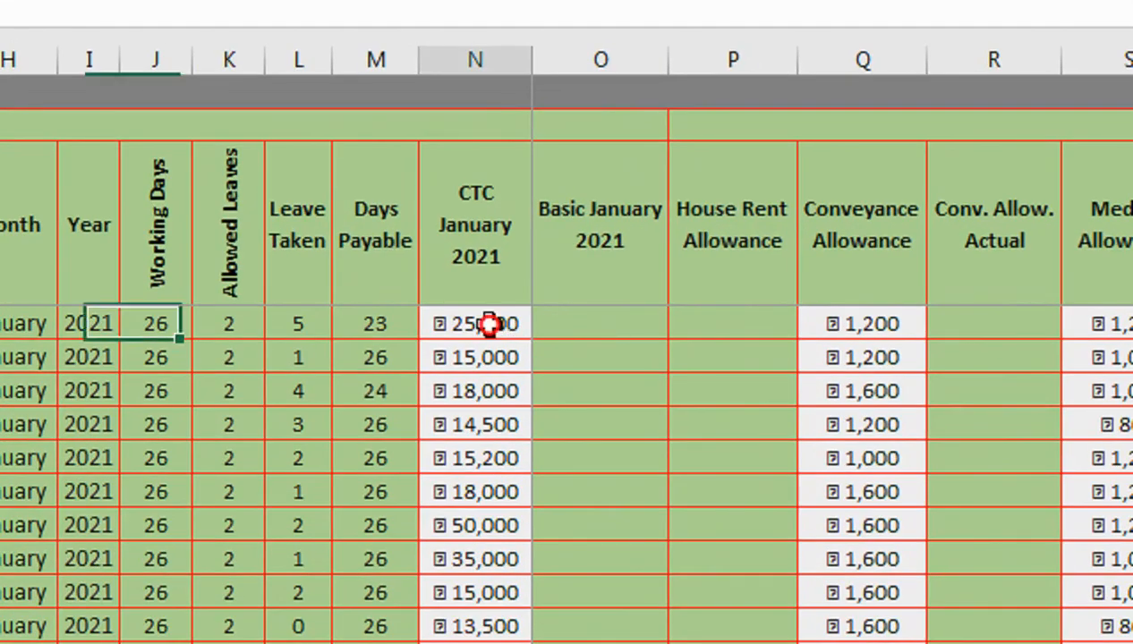
click(575, 328)
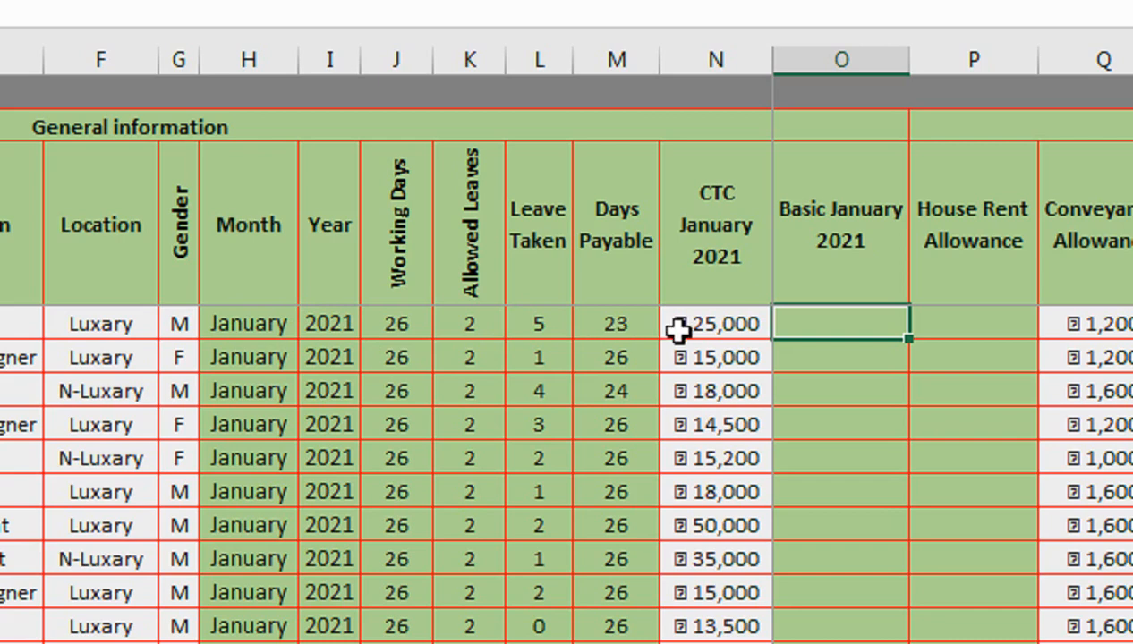
text(=IF)
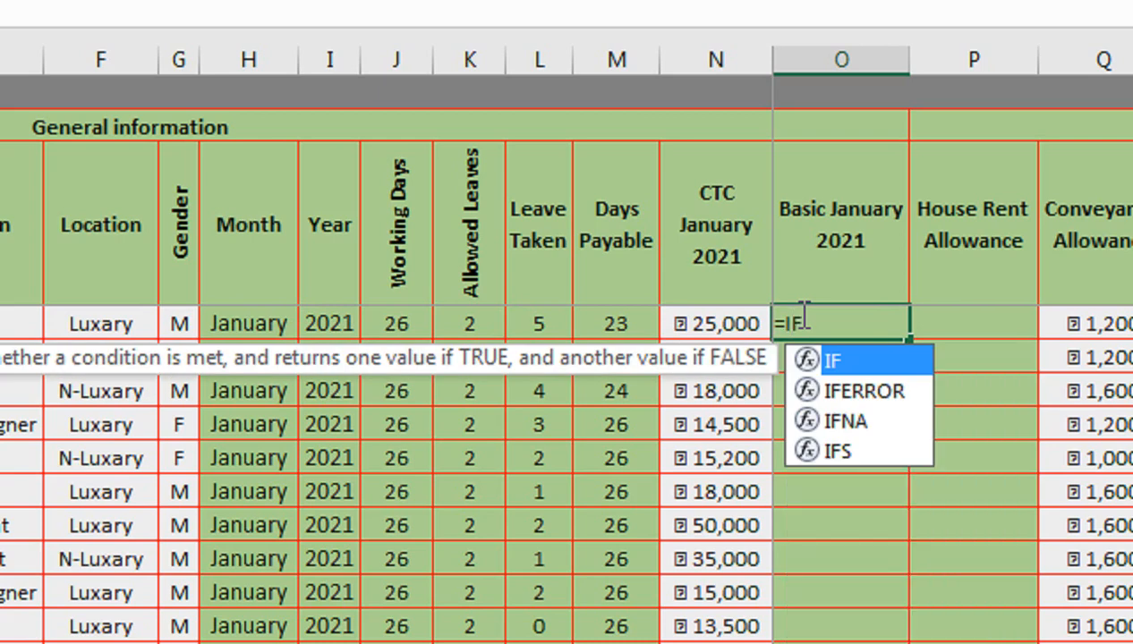
text(()
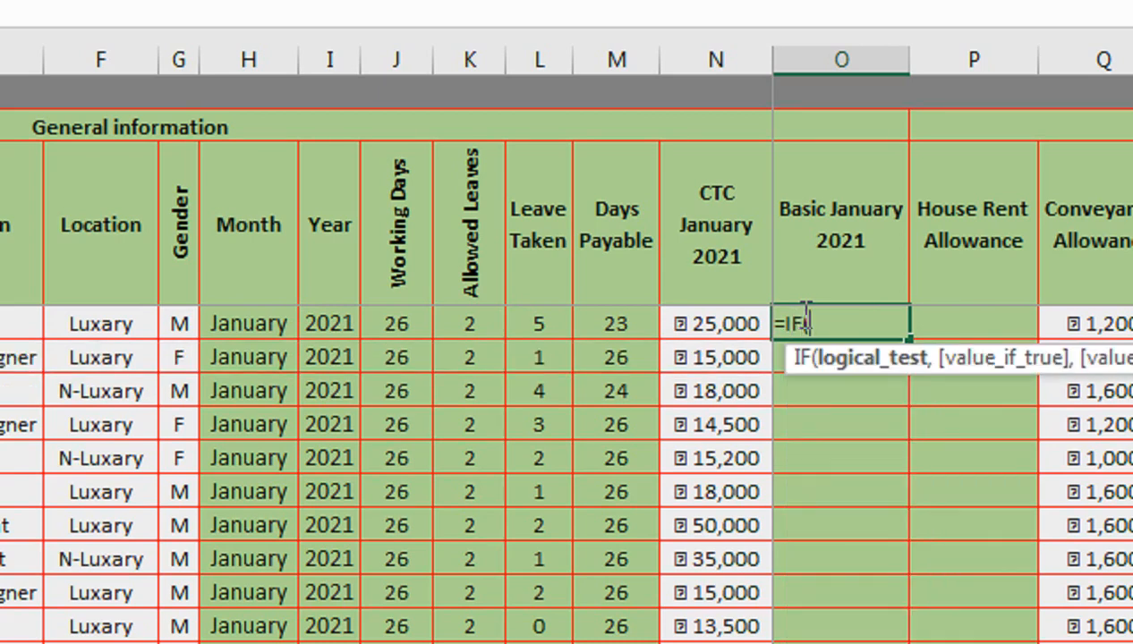
click(650, 323)
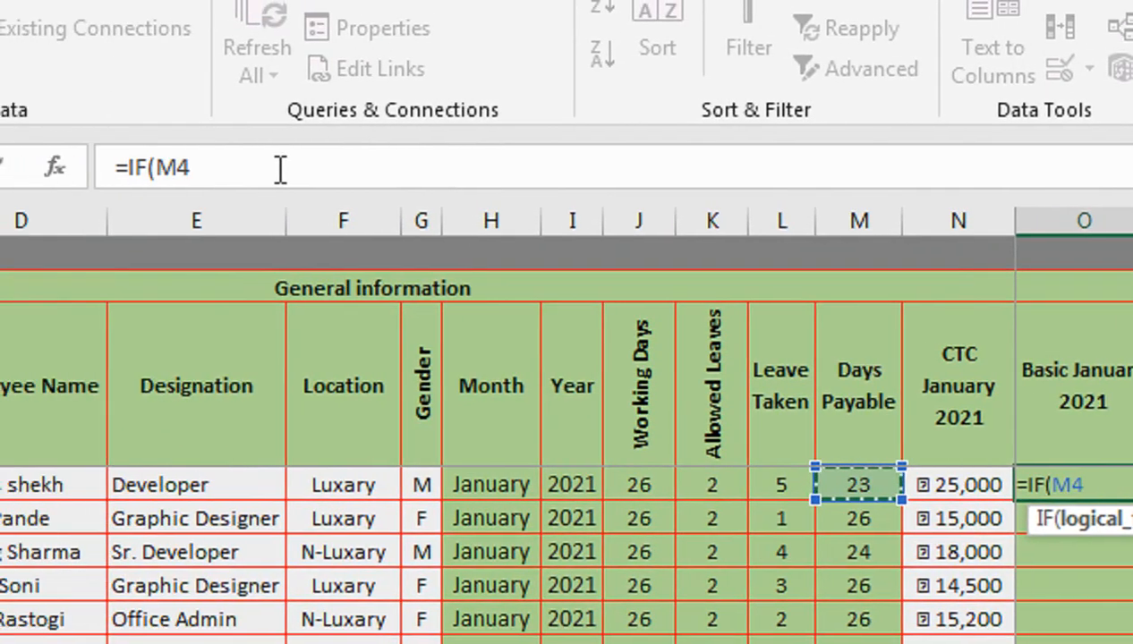
text(=)
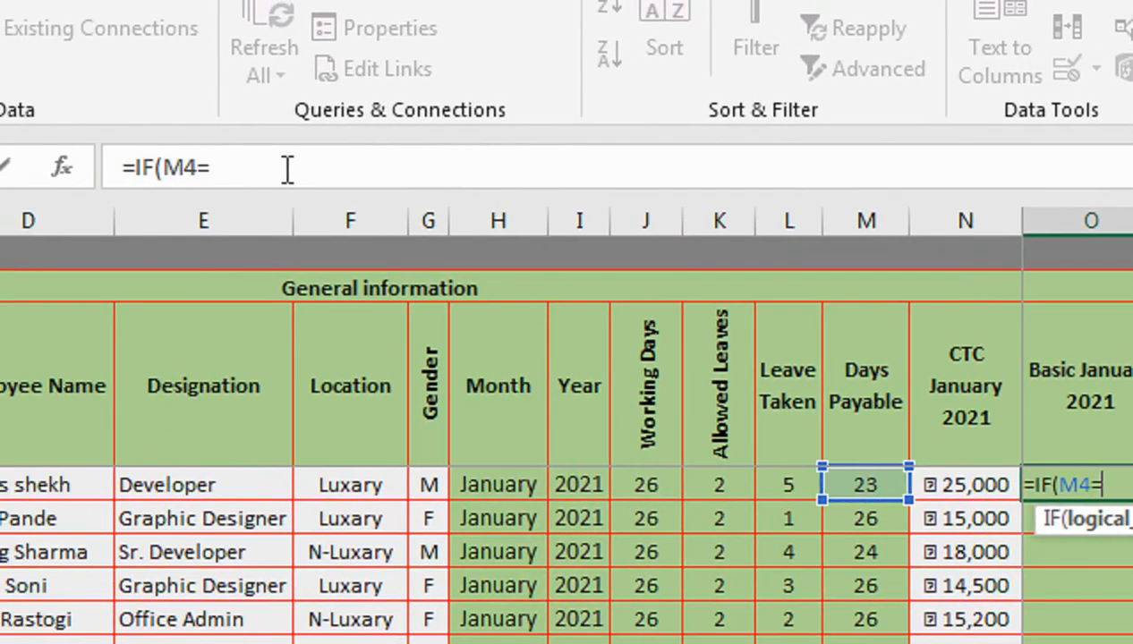
text(0," ",)
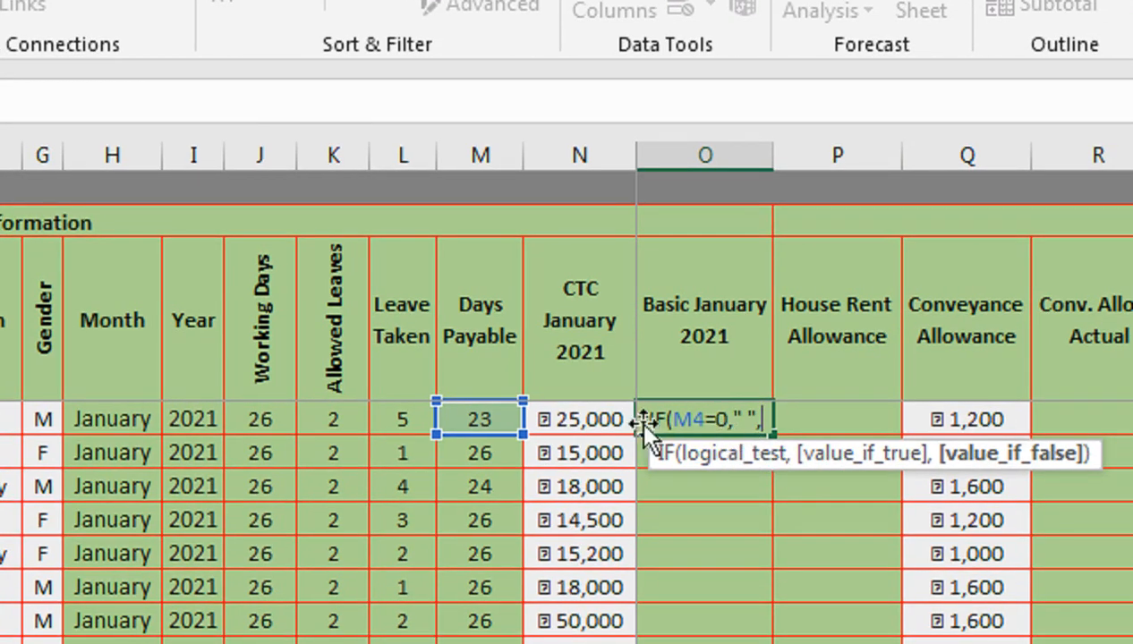
click(580, 421)
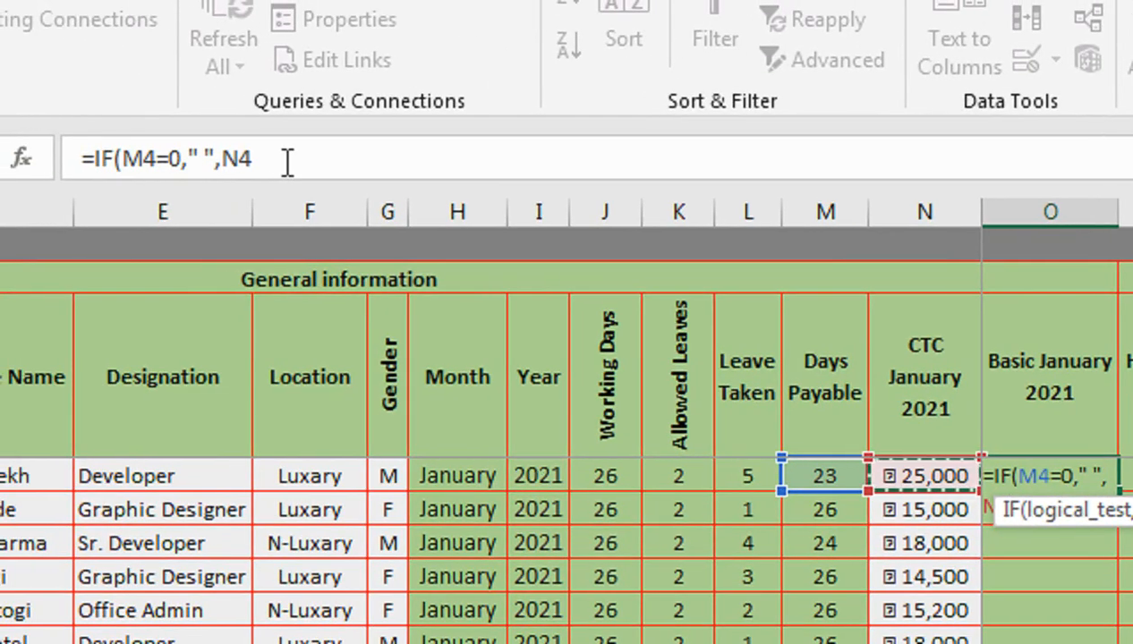
text(/)
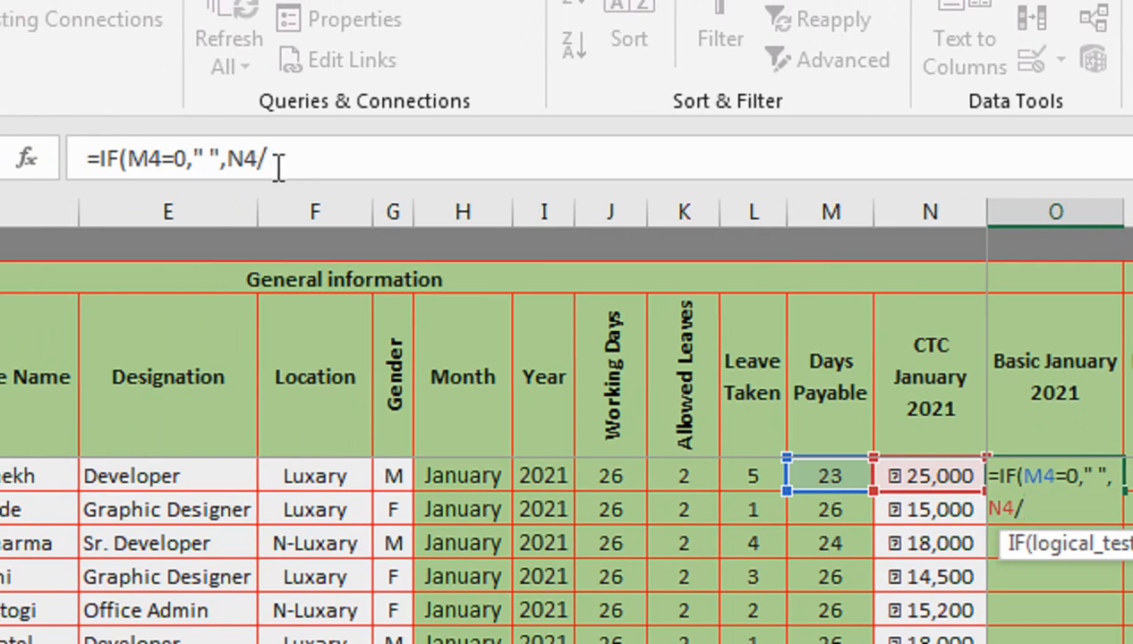
click(585, 479)
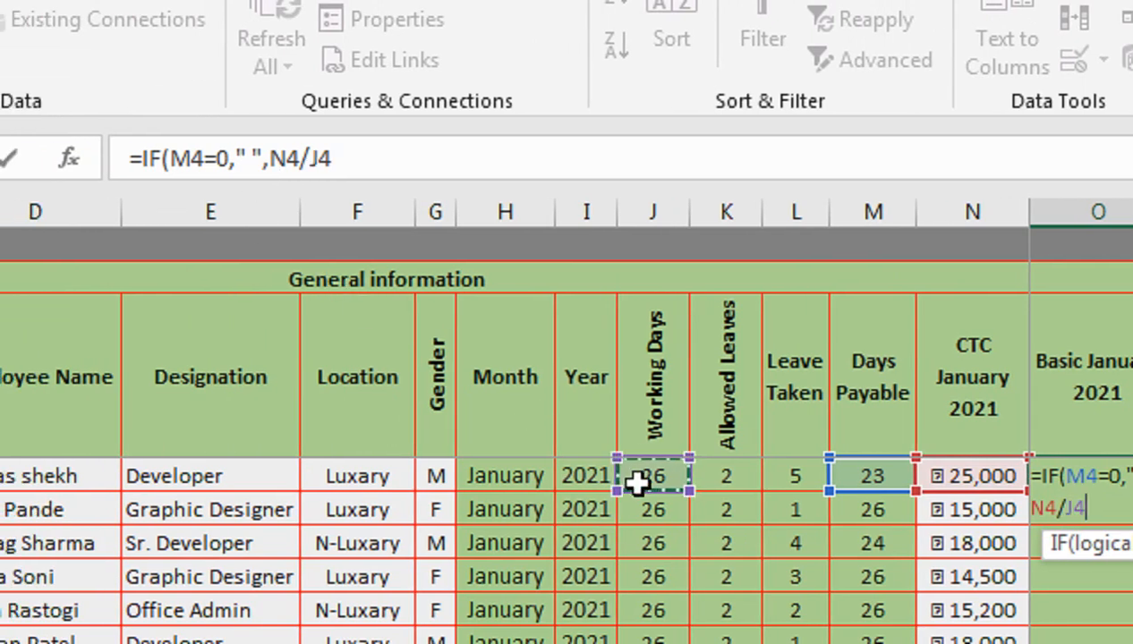
text(*)
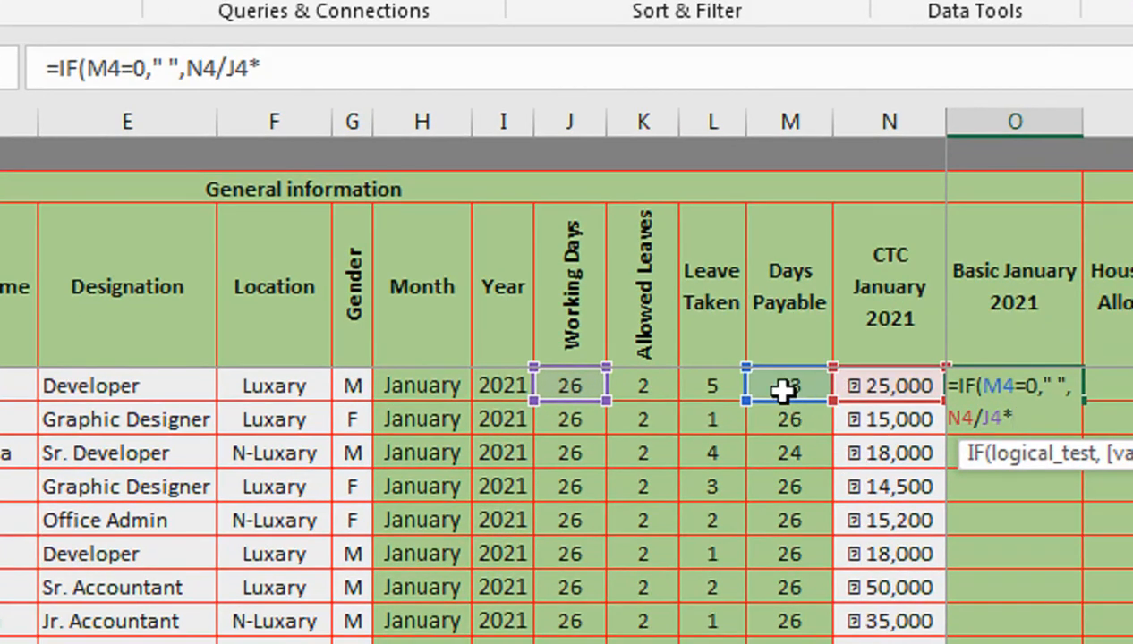
click(788, 389)
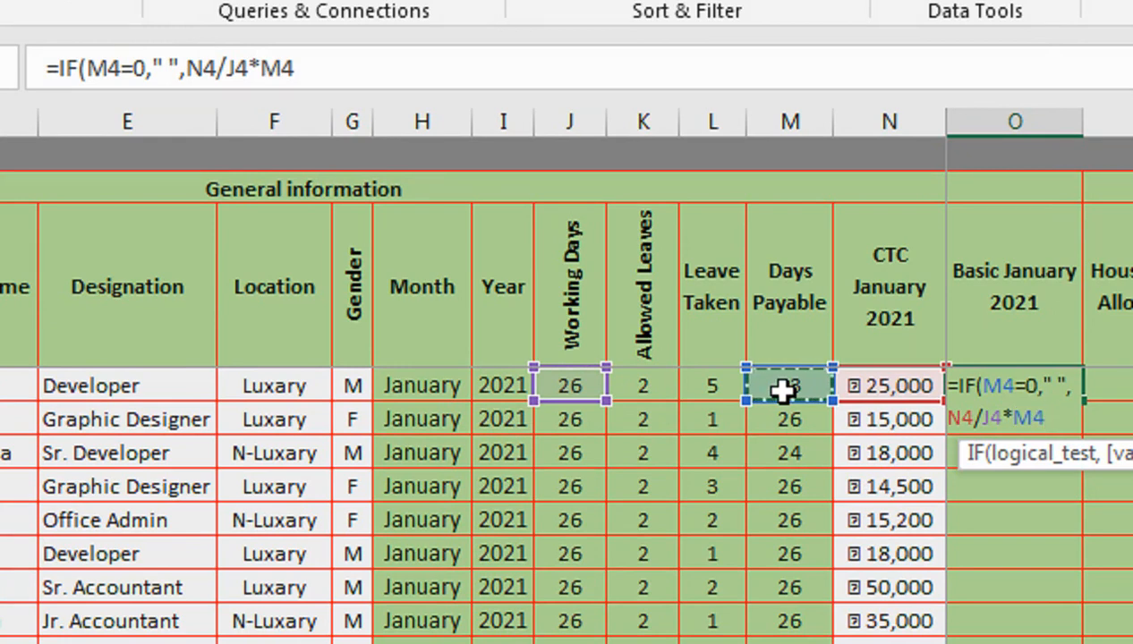
text(*60)
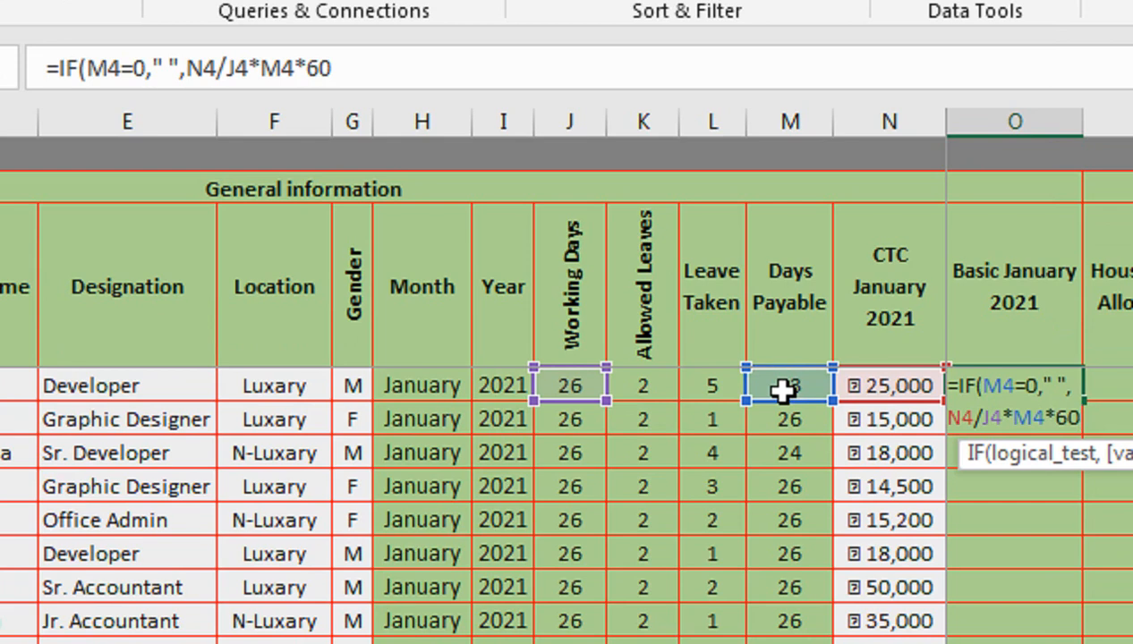
text(%)
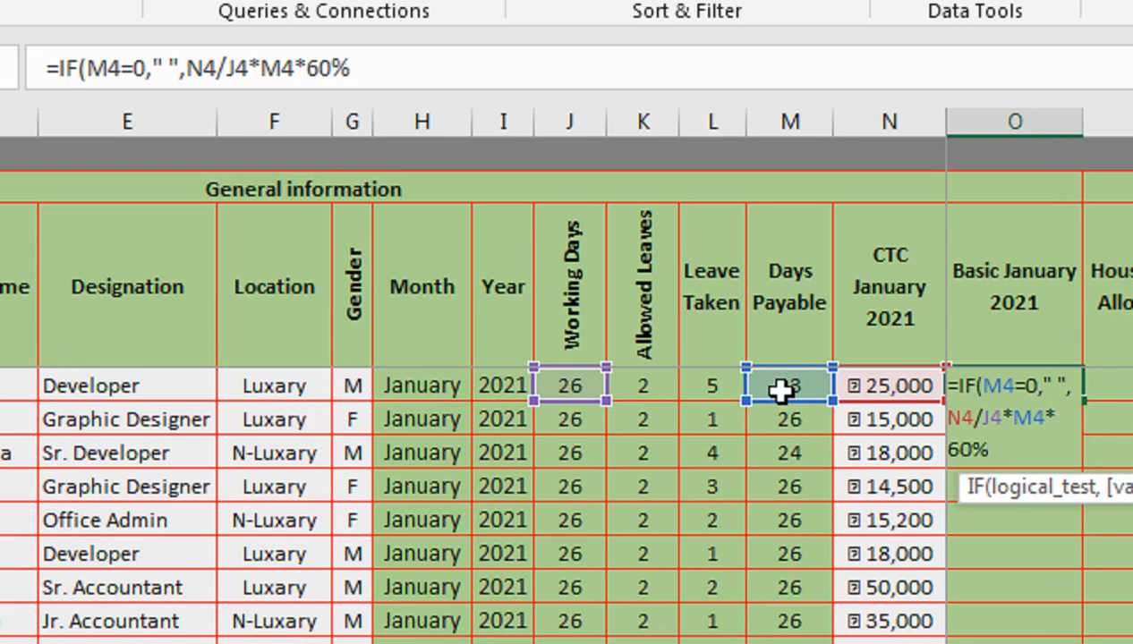
text())
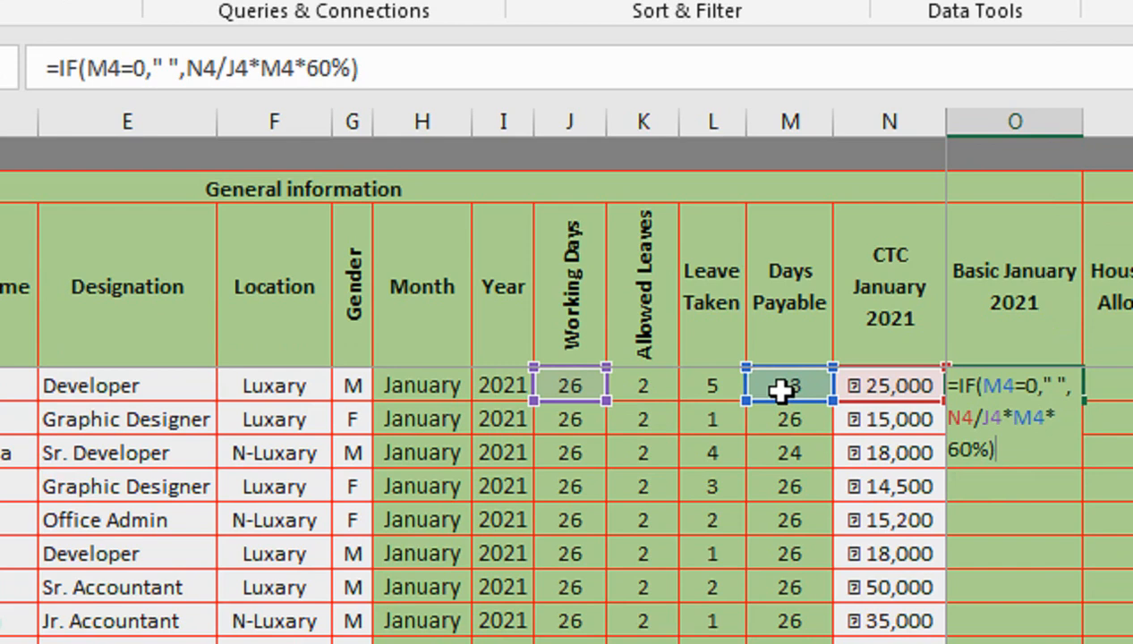
key(Return)
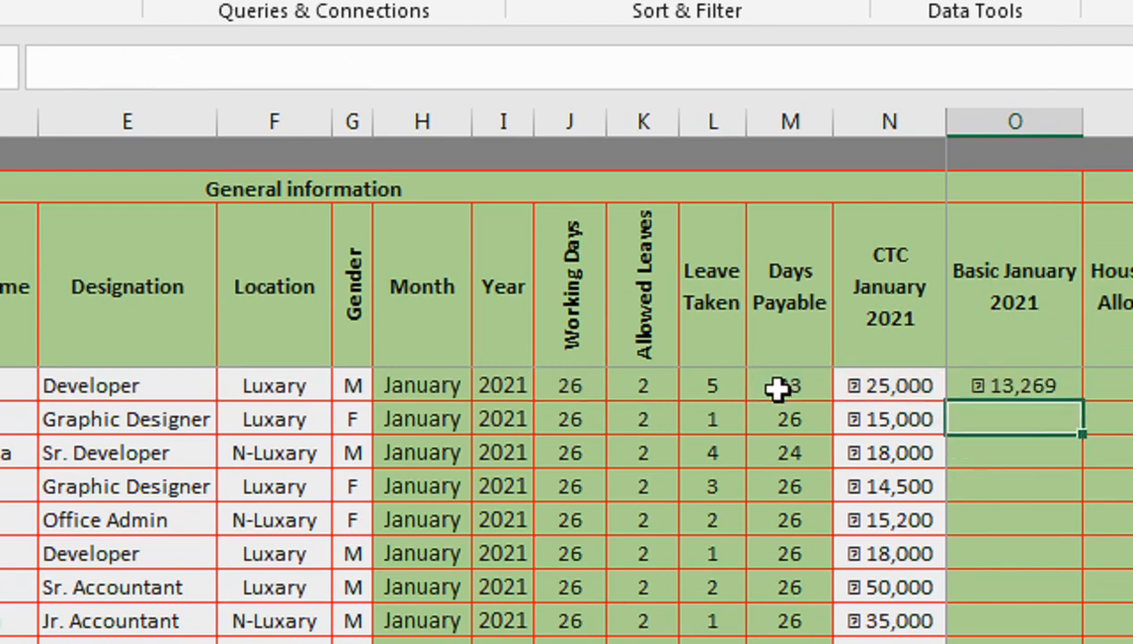
click(976, 386)
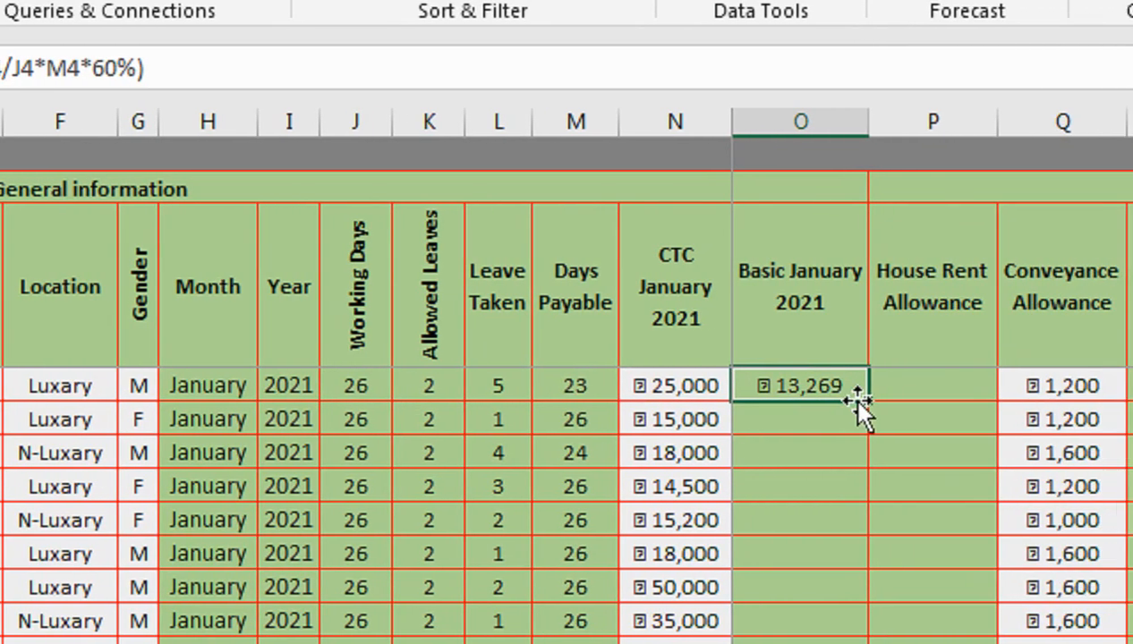
double_click(851, 402)
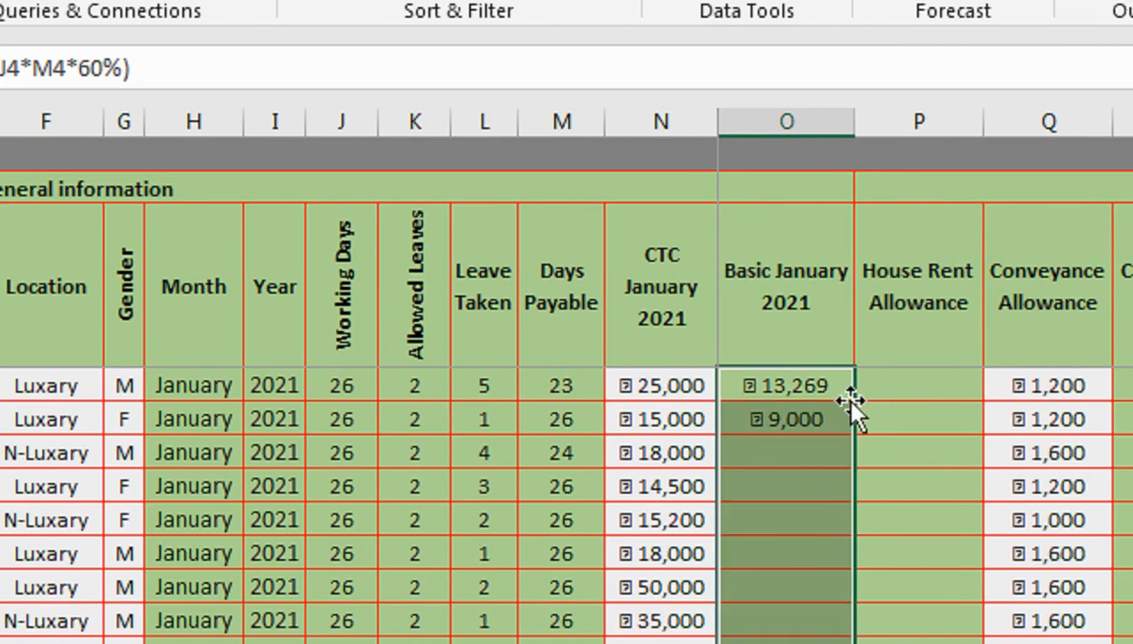
- Begin the first House Rent Allowance formula as an IF testing whether F4 equals "Luxary"
click(886, 386)
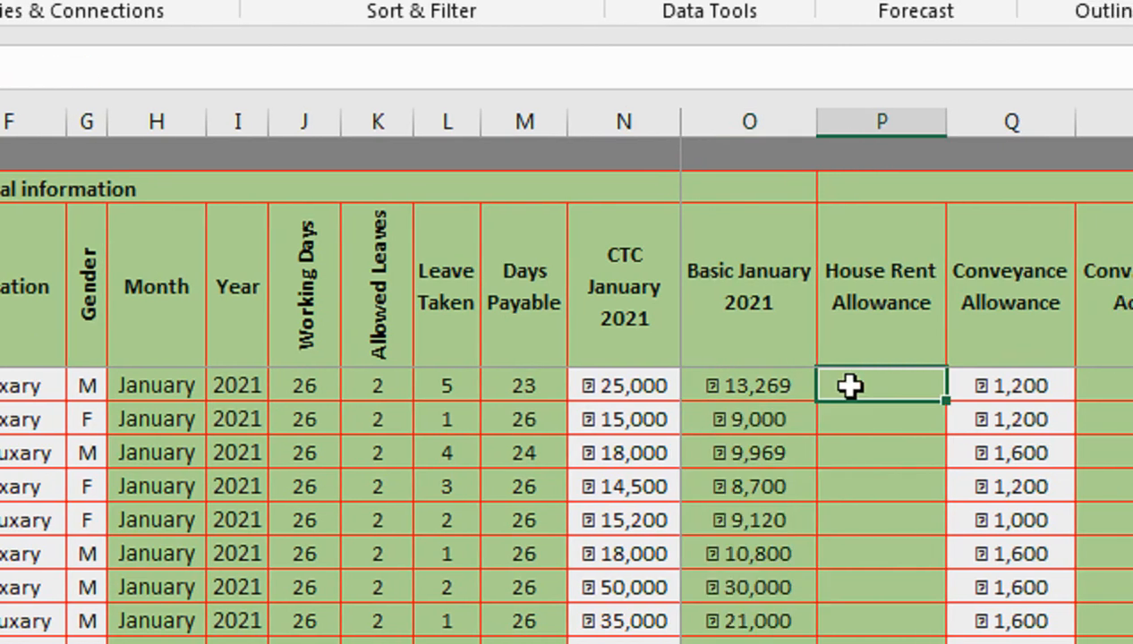
text(=IF()
key(Left)
key(Left)
key(Left)
key(Left)
key(Left)
key(Left)
key(Left)
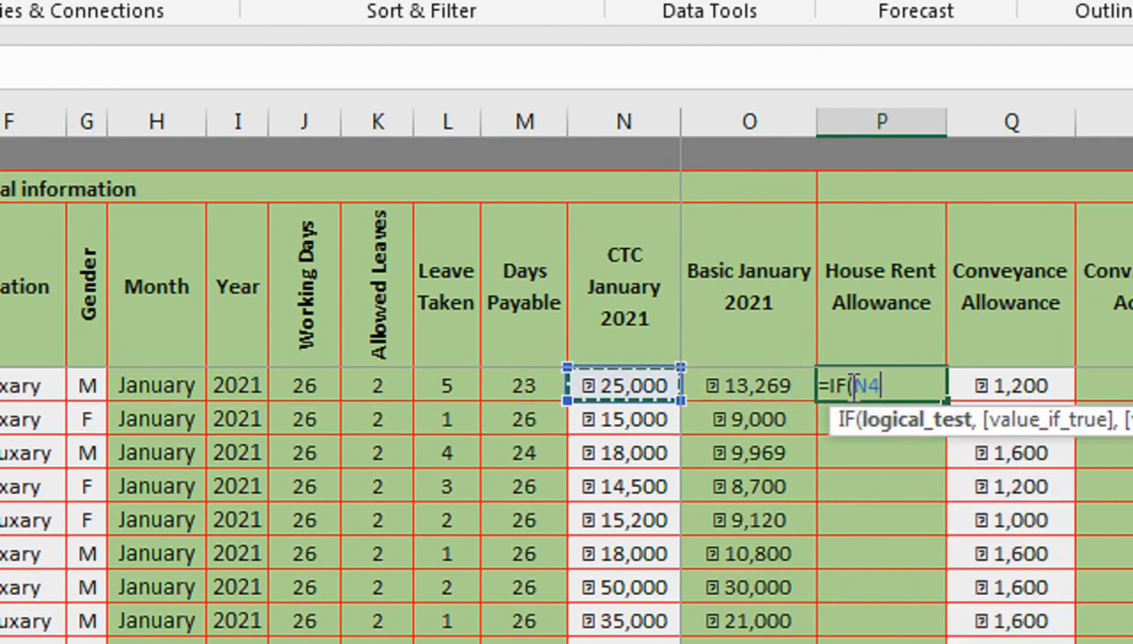
key(Left)
key(Left)
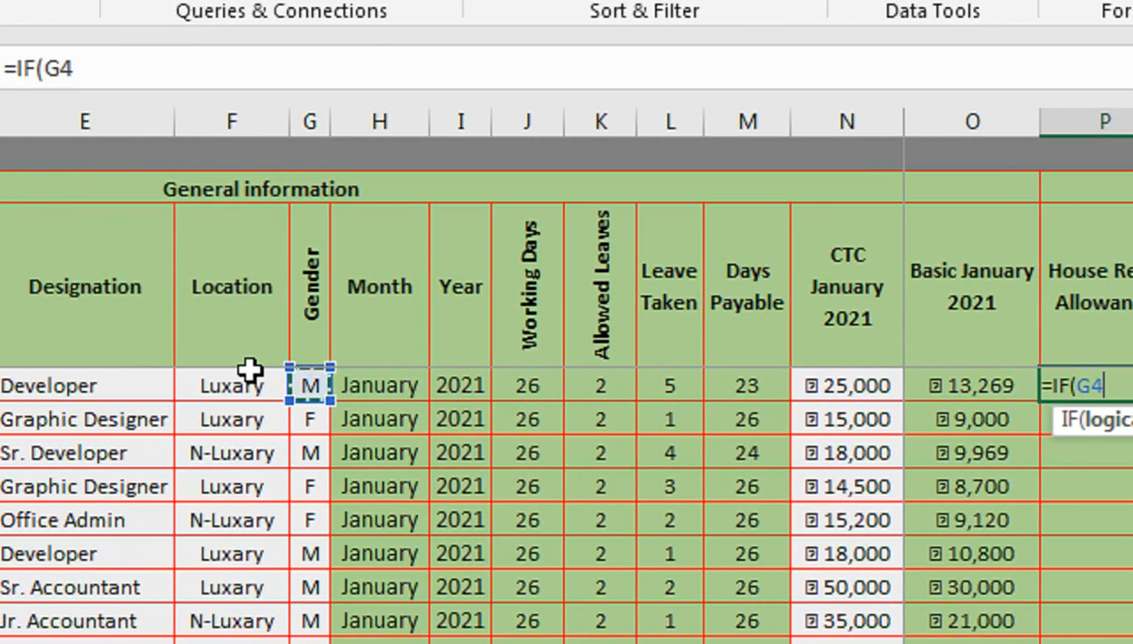
key(Left)
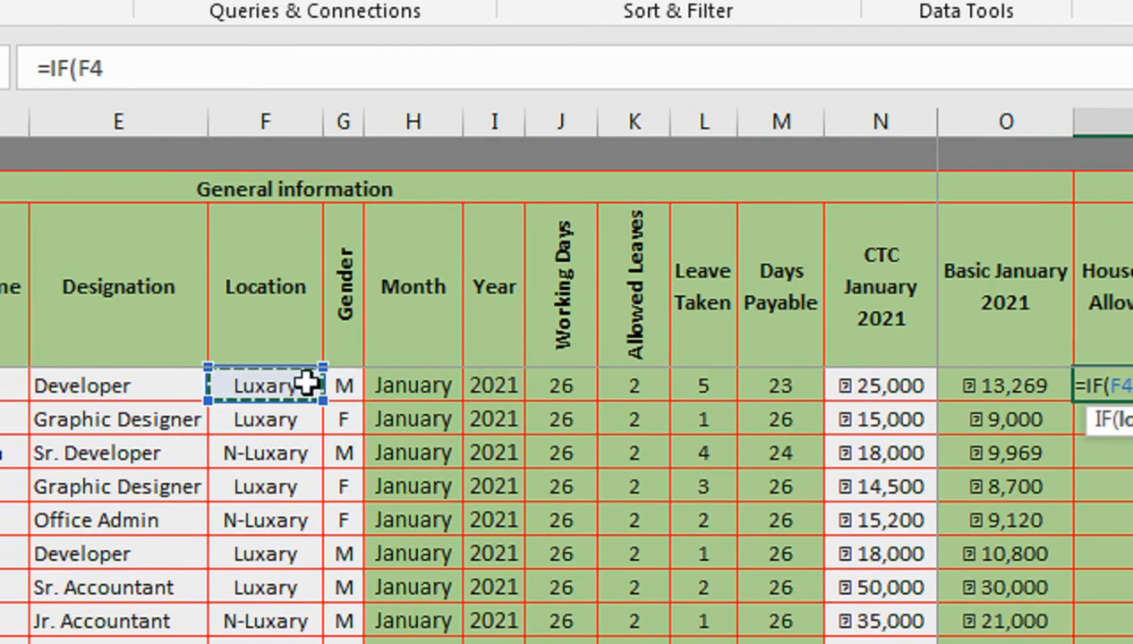
text(=")
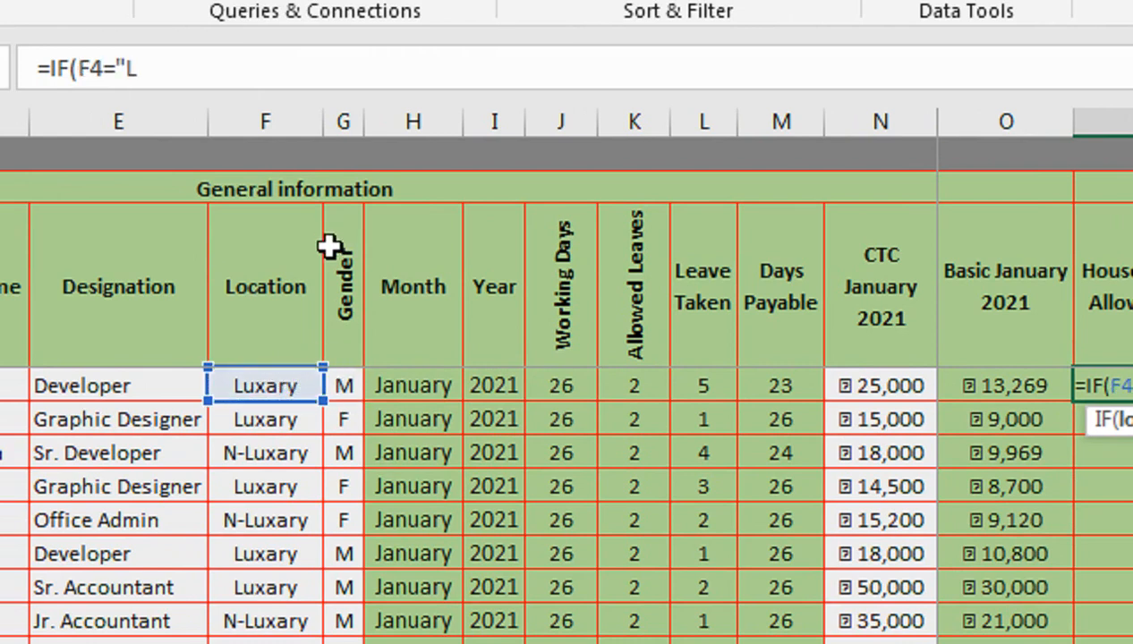
text(Luxaru)
key(BackSpace)
text(y)
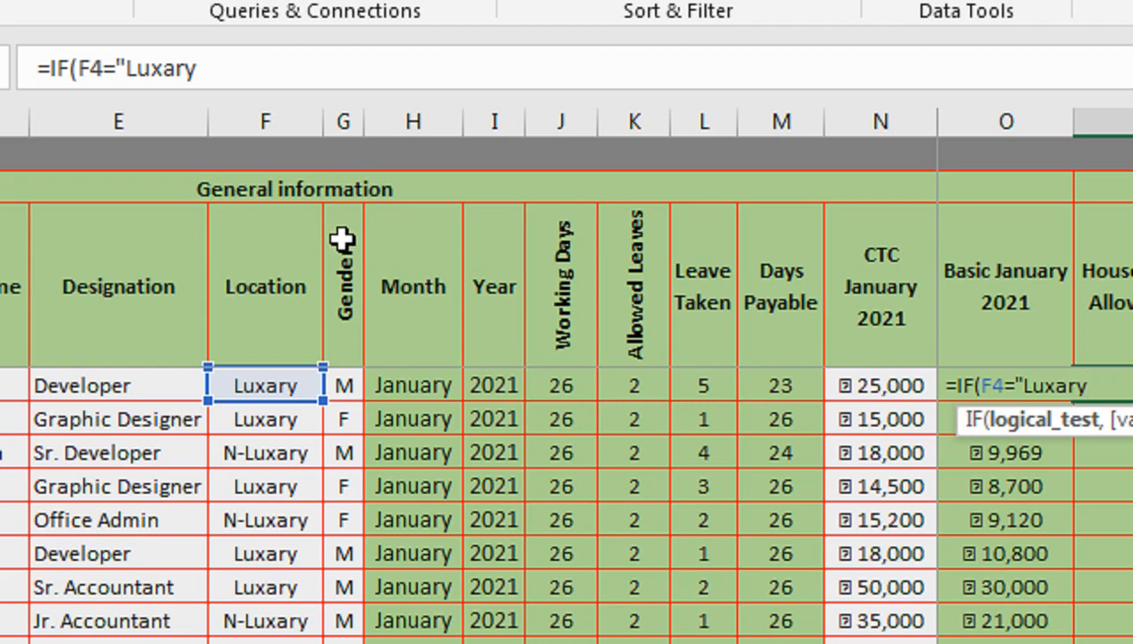
text(",)
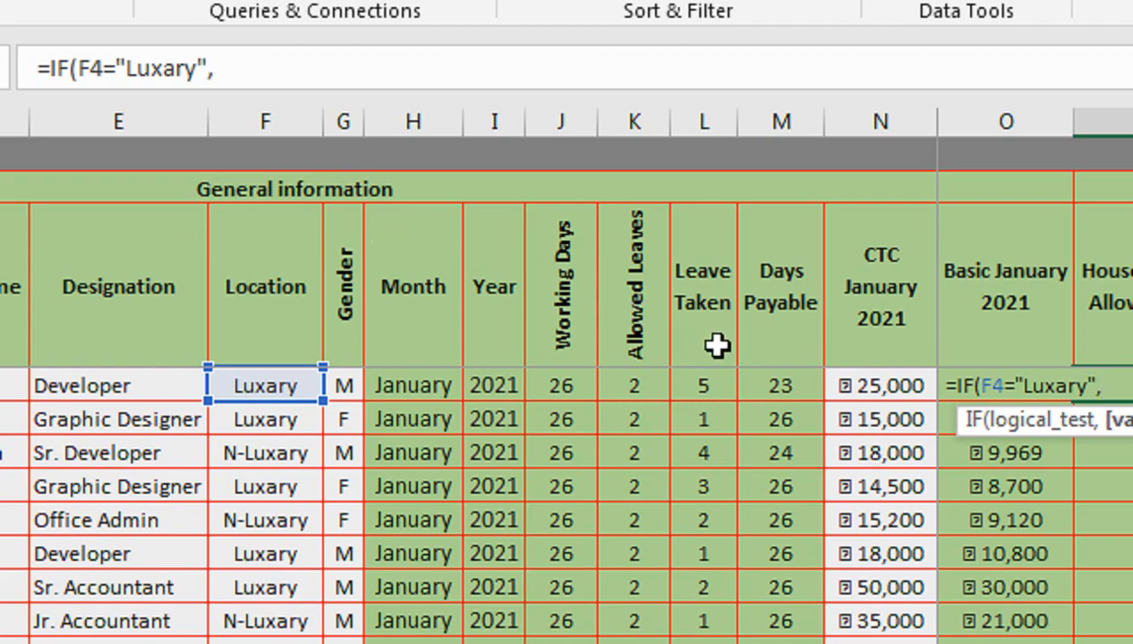
- Add O4/J4*M4*50% as the formula's result when the location is Luxary
scroll(885, 321, right, 3)
click(850, 339)
key(Down)
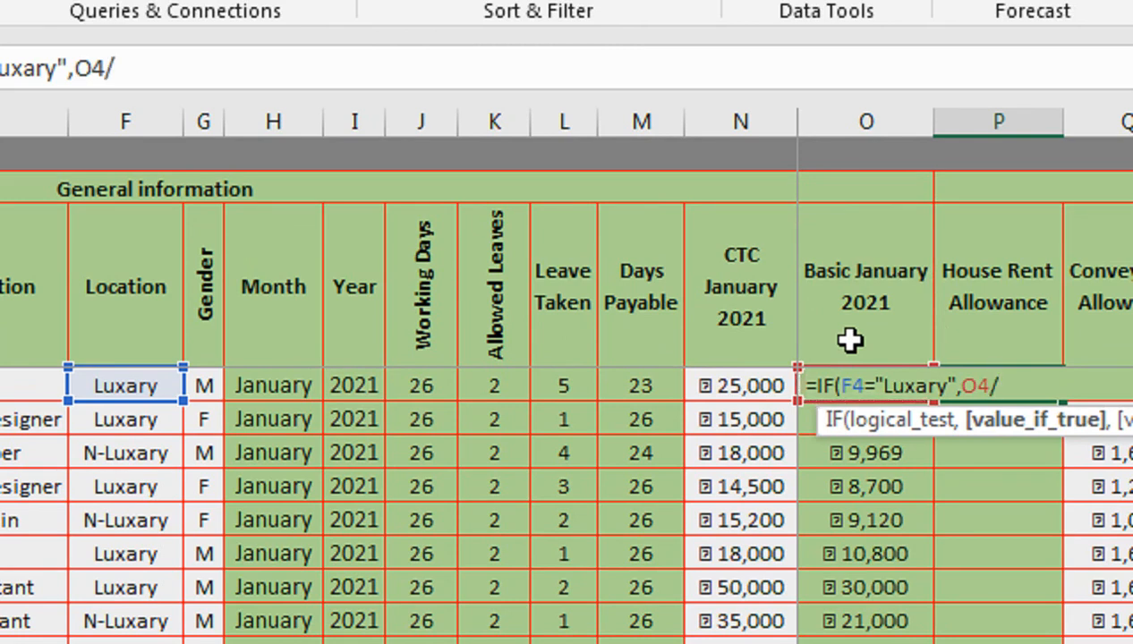
click(443, 386)
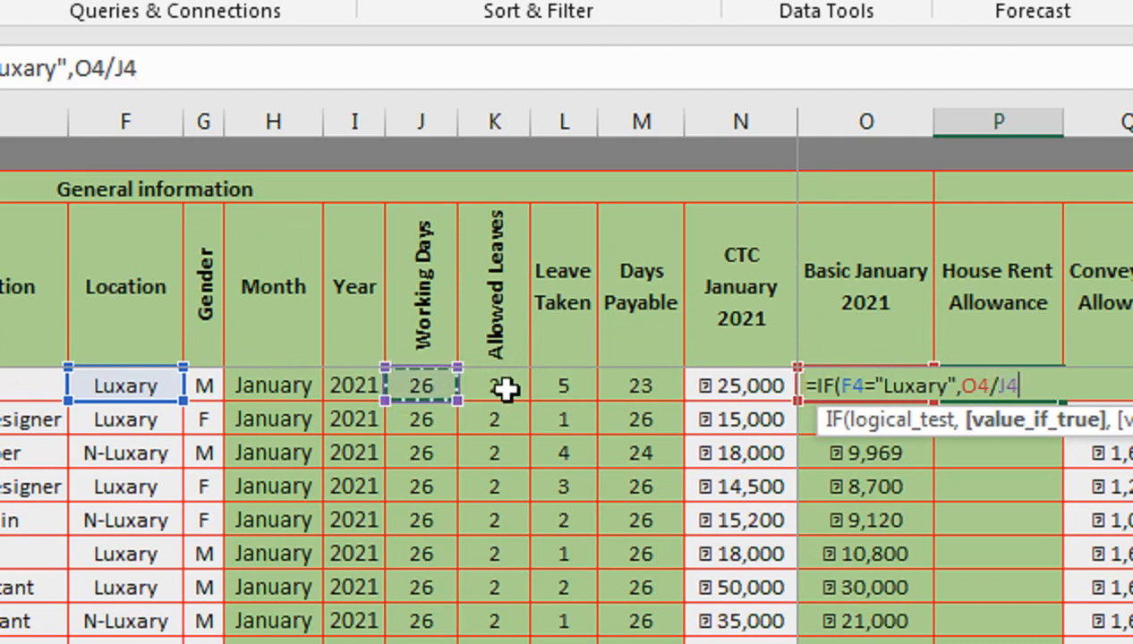
text(*)
key(Left)
key(Left)
key(Left)
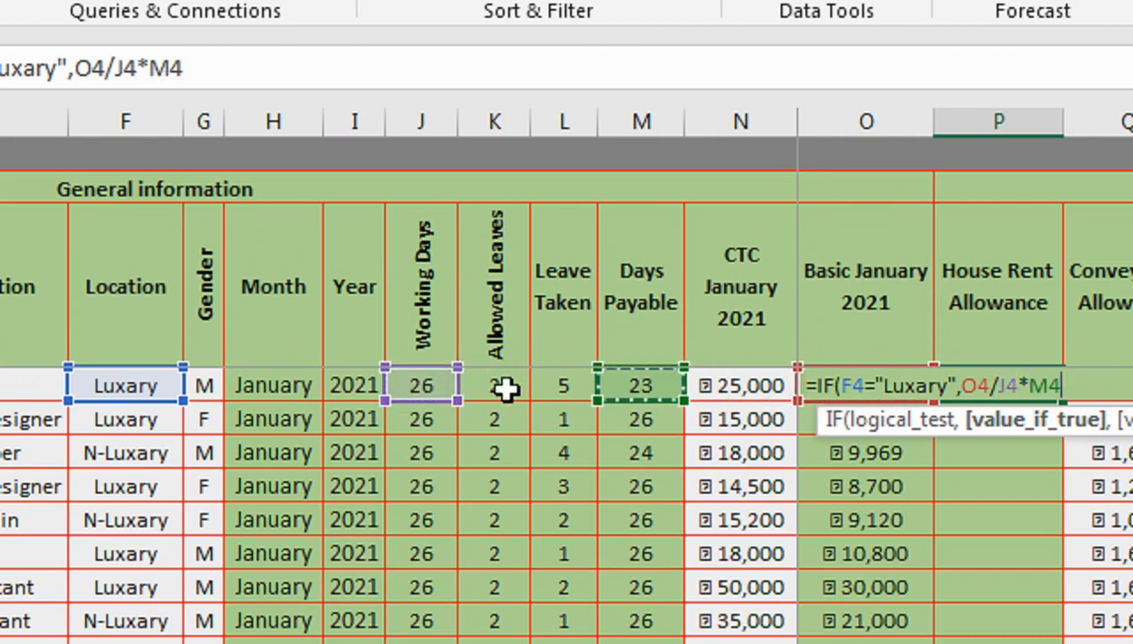
text(*50%)
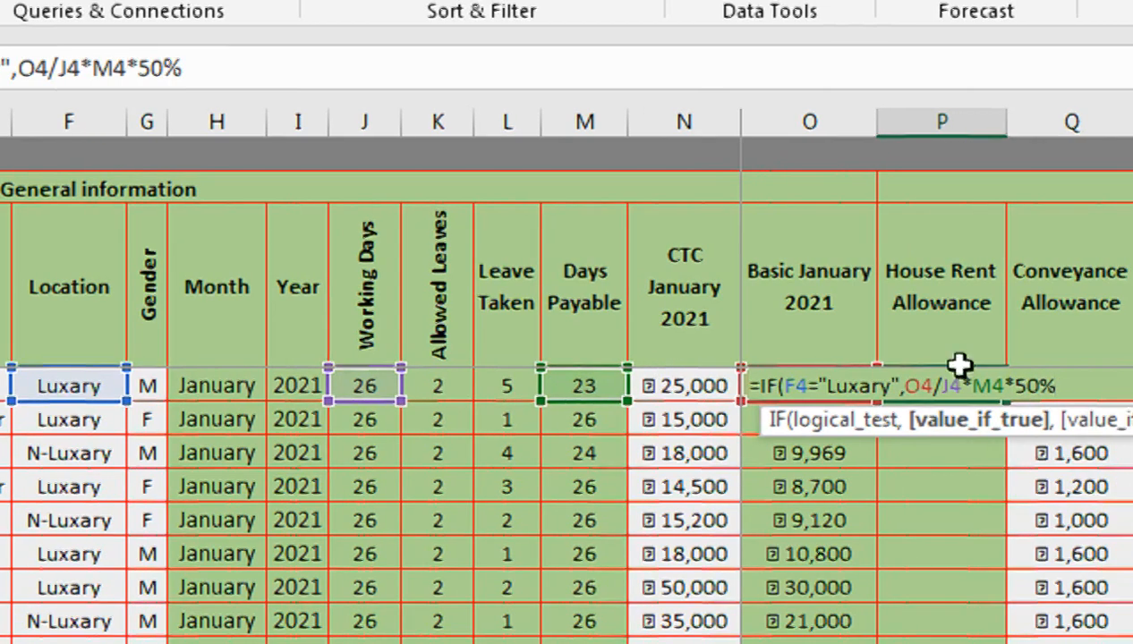
text(,)
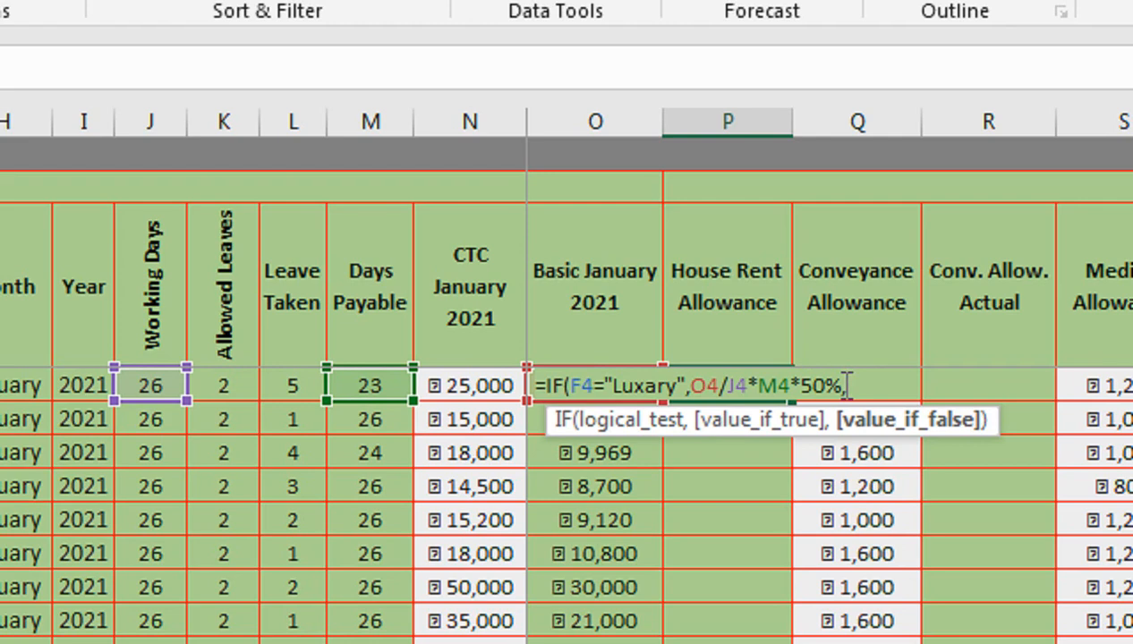
- Copy the Luxary condition and result and paste them as a nested IF at the end of the formula
drag(847, 385, 555, 385)
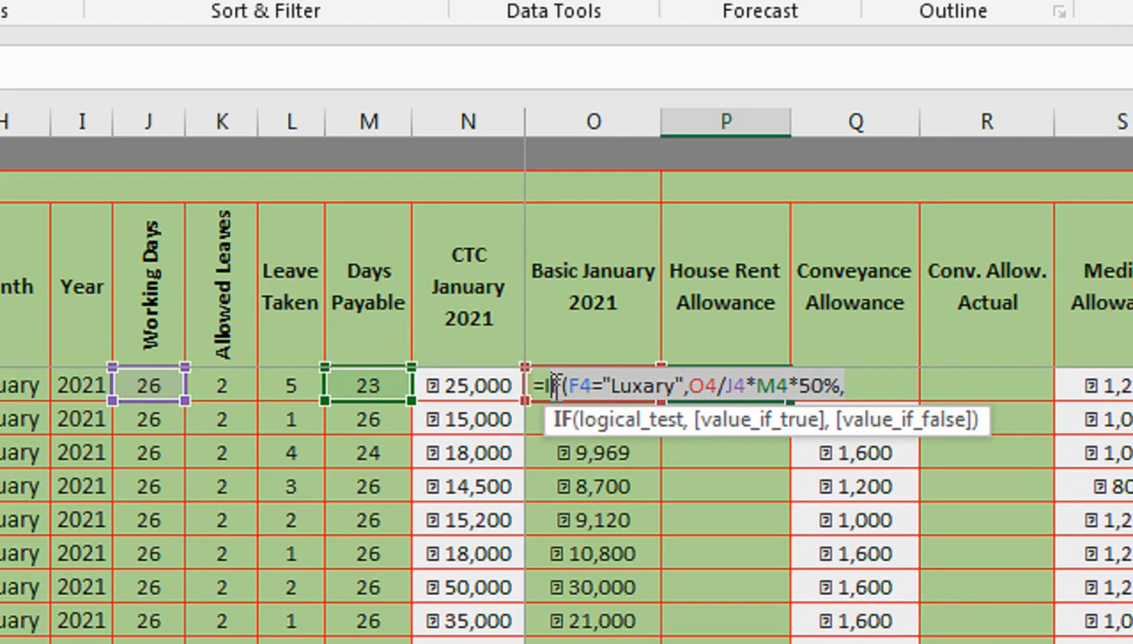
click(546, 387)
drag(548, 386, 861, 390)
click(866, 391)
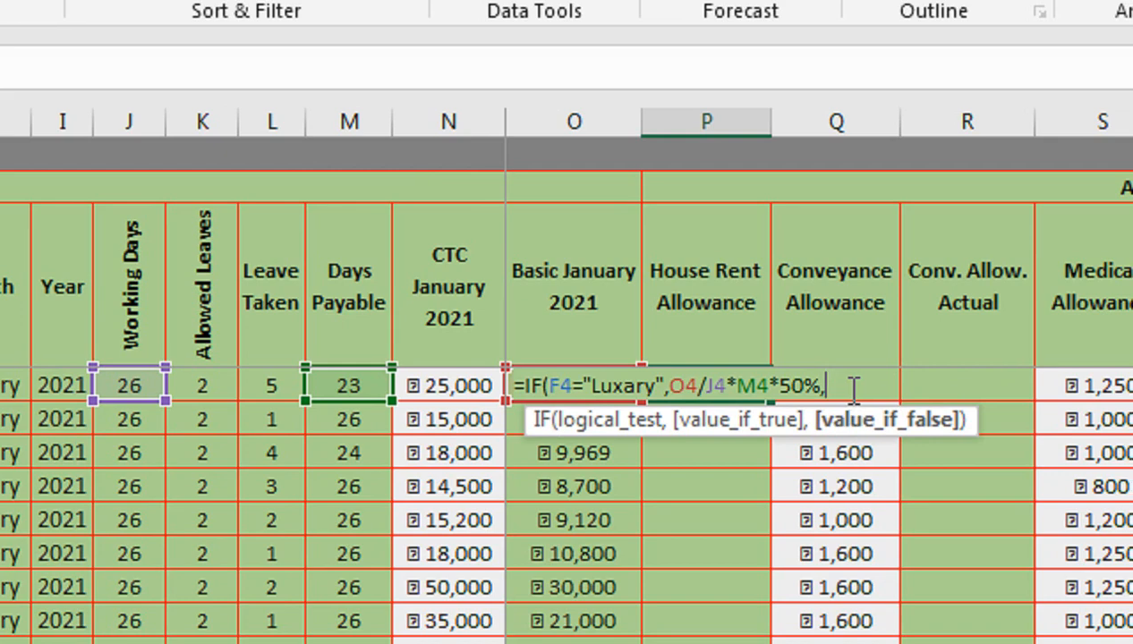
key(ctrl+v)
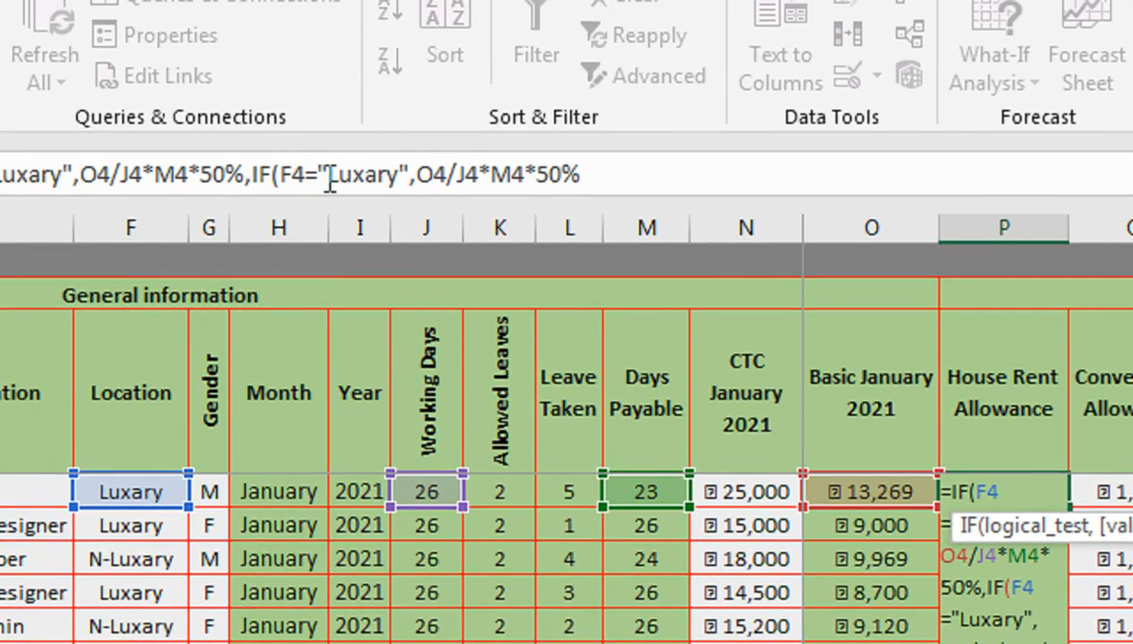
- Change the nested IF's condition to "N-Luxary" and its percentage to 40%
click(324, 159)
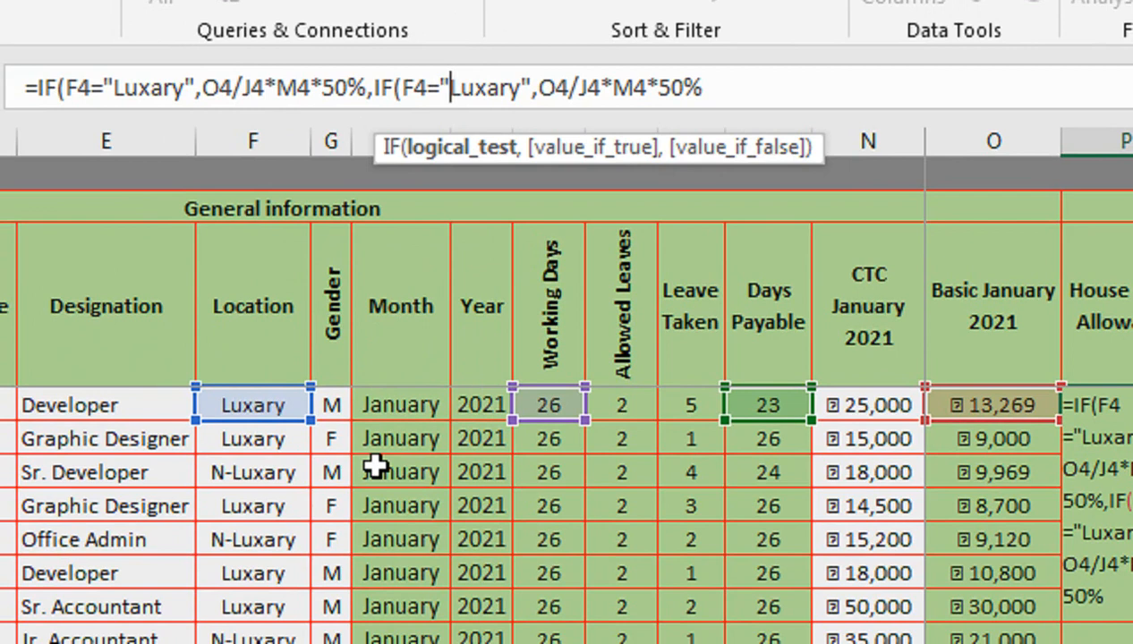
text(n-)
key(BackSpace)
key(BackSpace)
text(N)
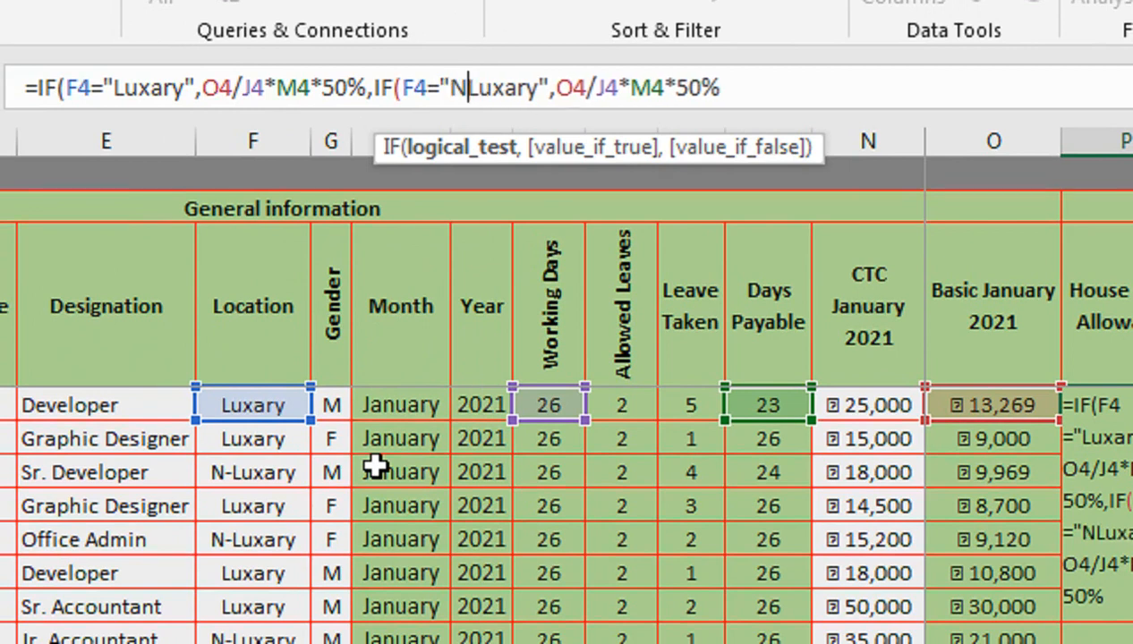
text(-)
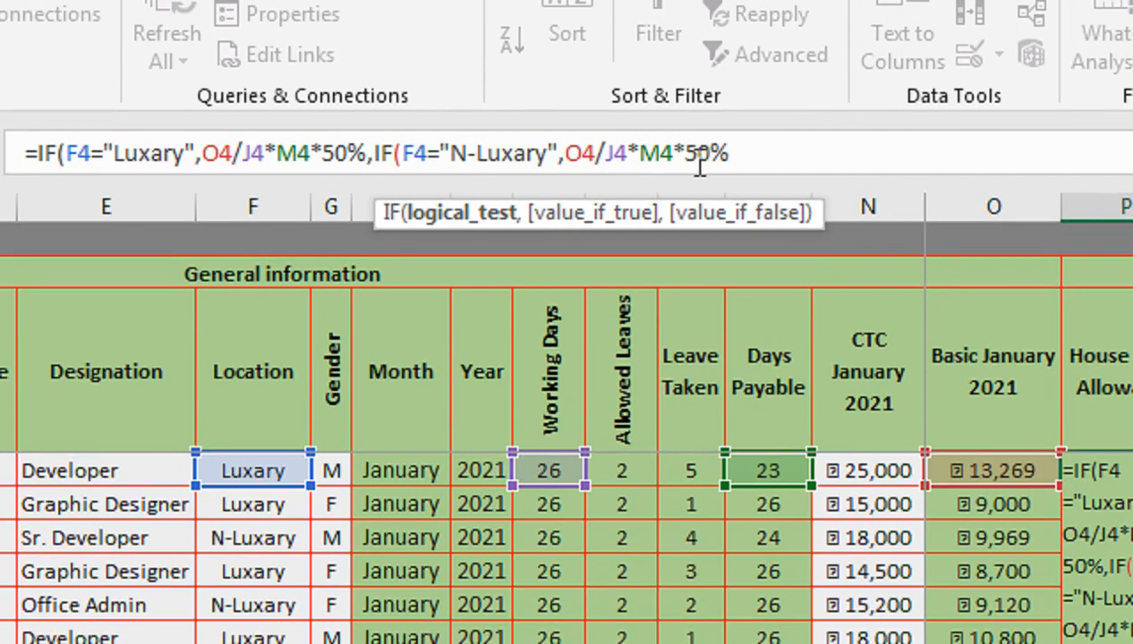
click(696, 168)
key(BackSpace)
text(4)
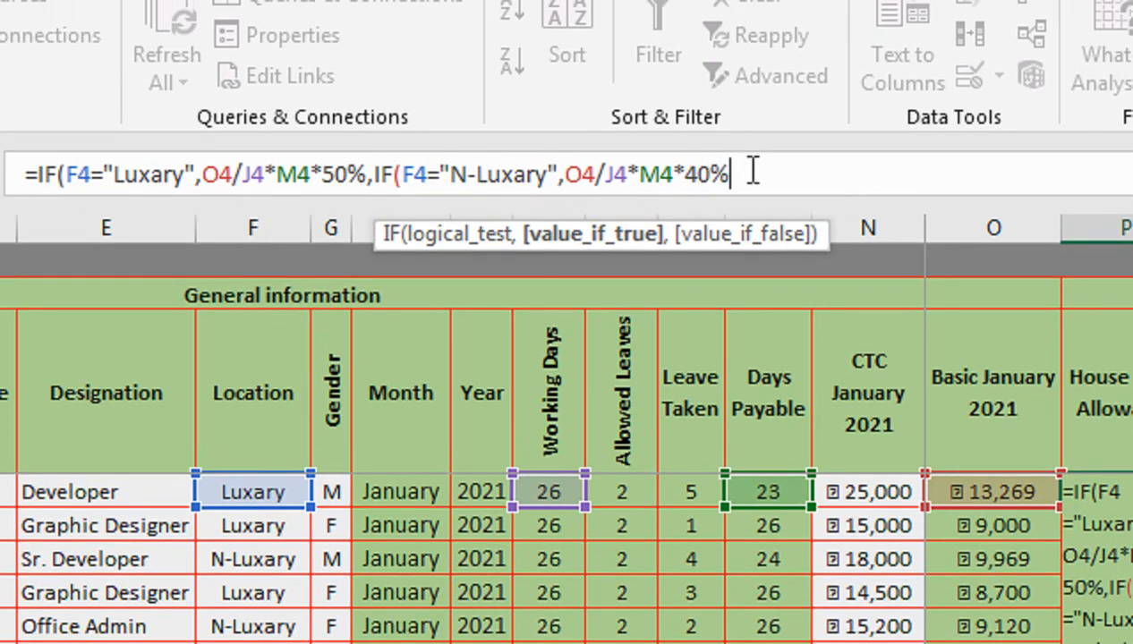
click(374, 182)
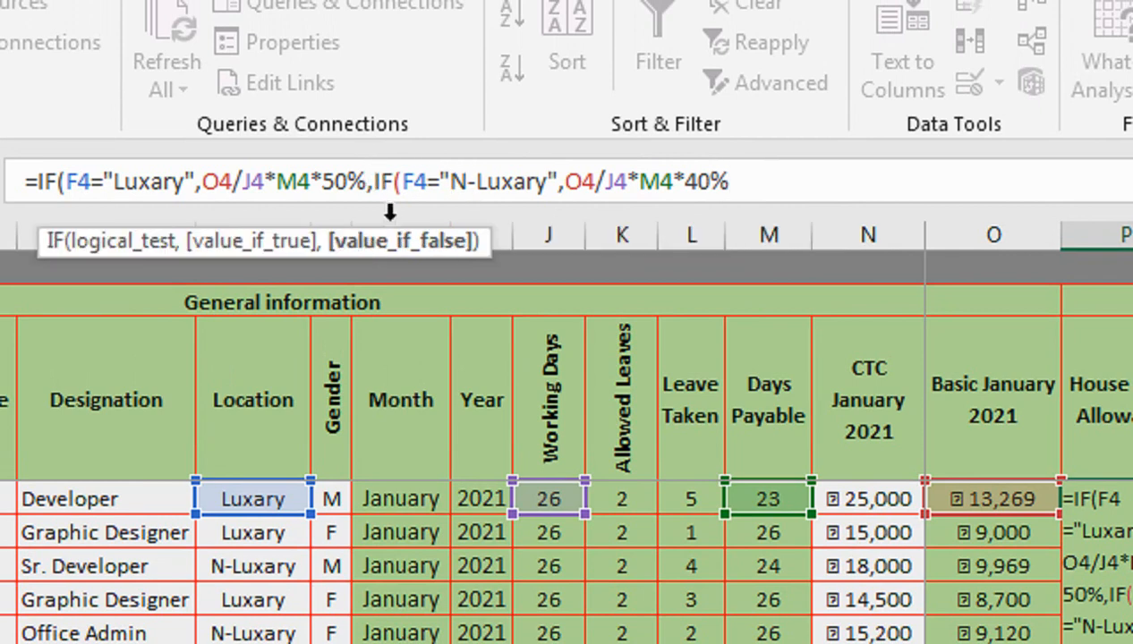
click(775, 170)
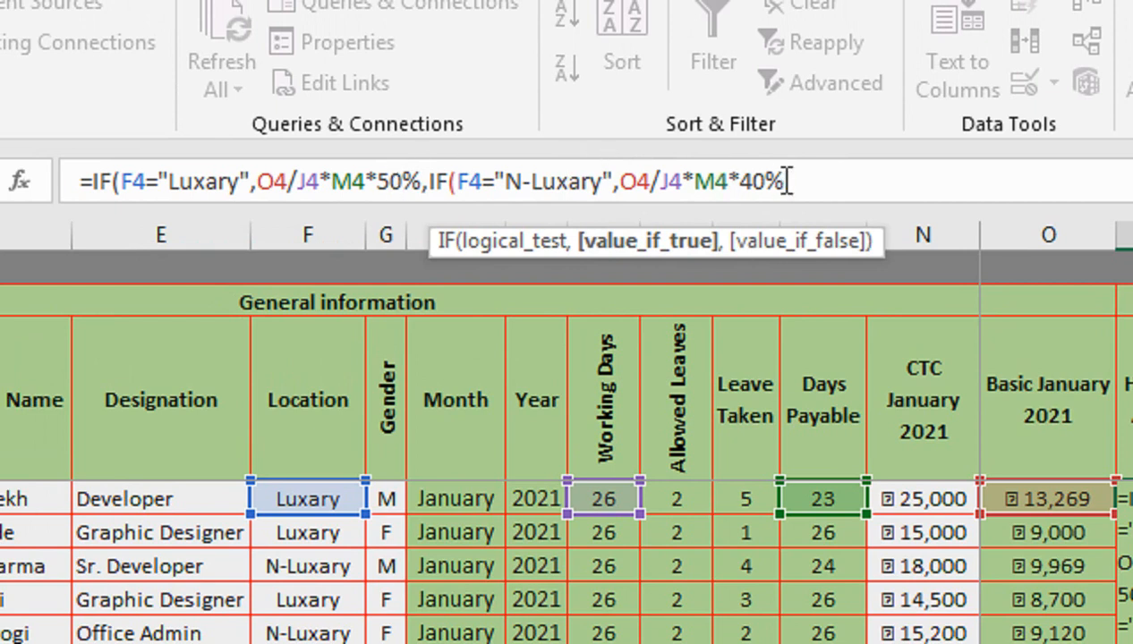
- Close the formula with 0 as the final false result, enter it, and fill it down the House Rent Allowance column
text(,0)
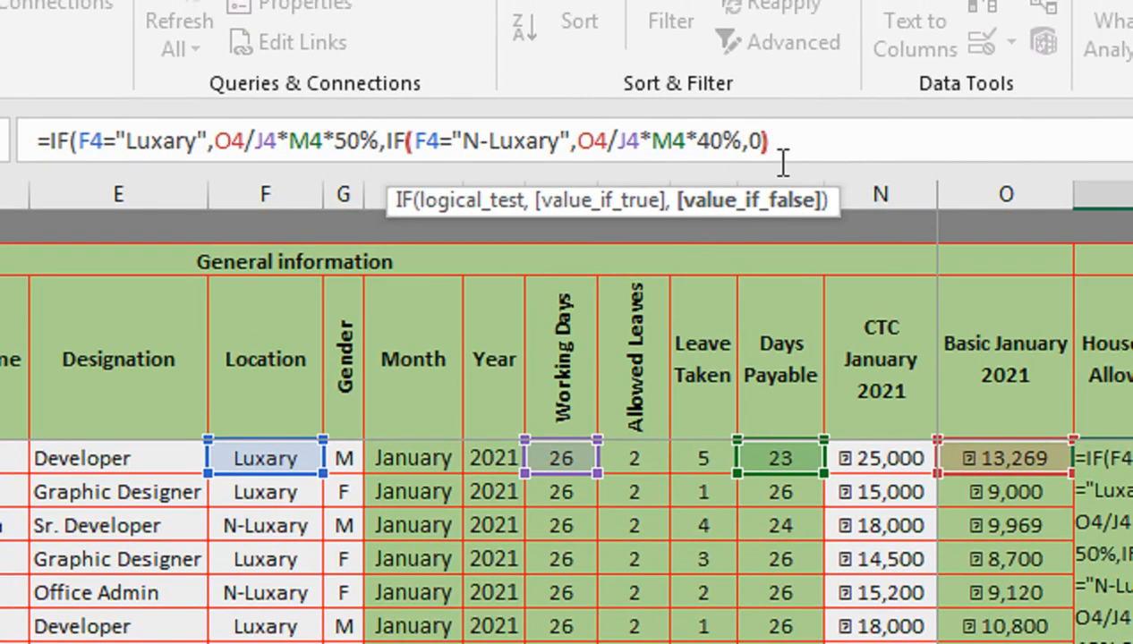
text())
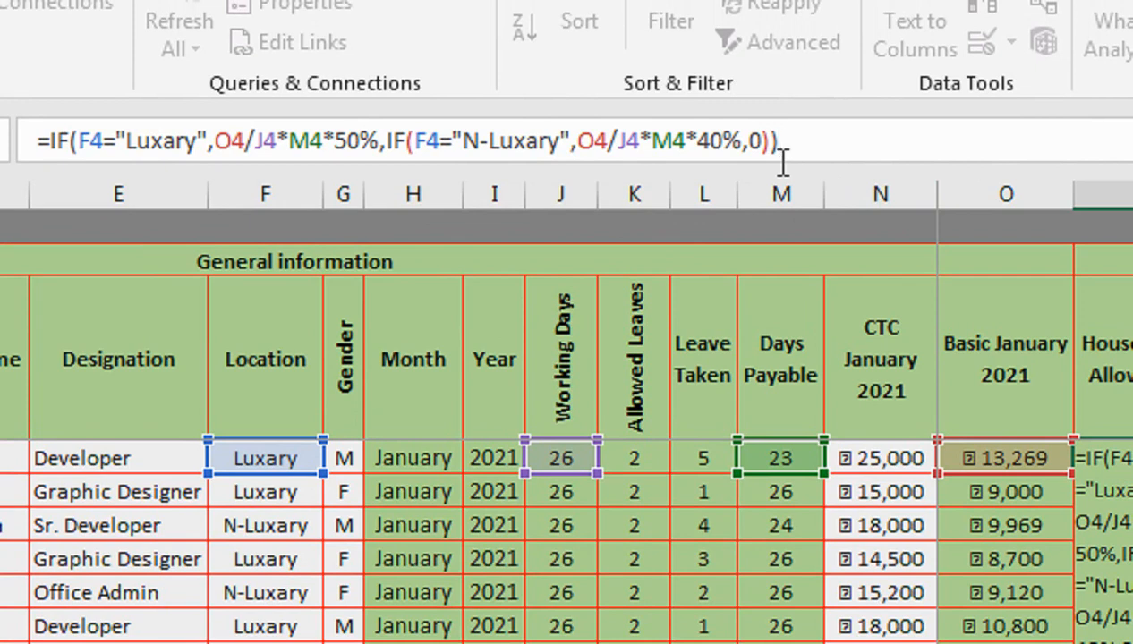
key(Return)
click(1123, 458)
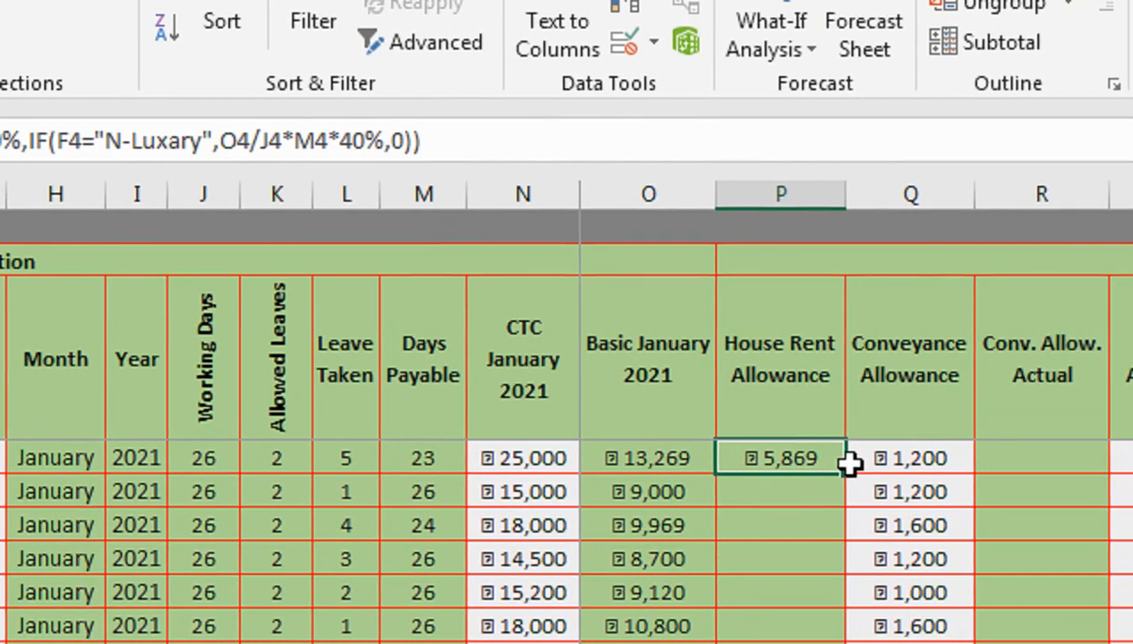
double_click(844, 474)
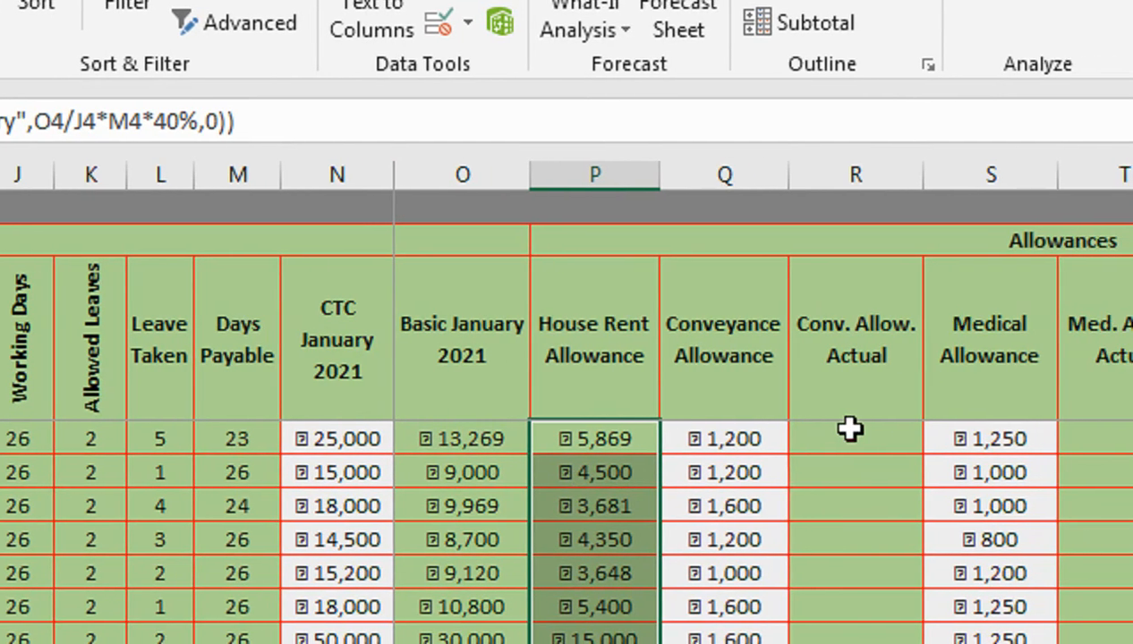
- Enter =IF(M4=0,"",Q4/J4*M4) in the first Conv. Allow. Actual cell and fill it down the column
click(912, 447)
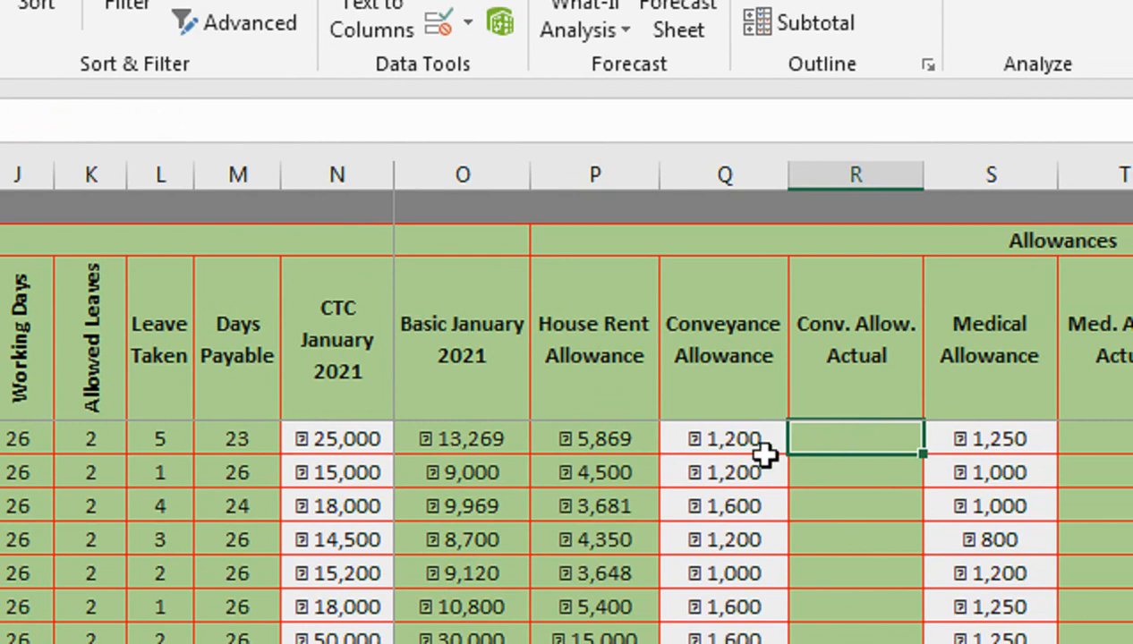
text(=if)
key(Tab)
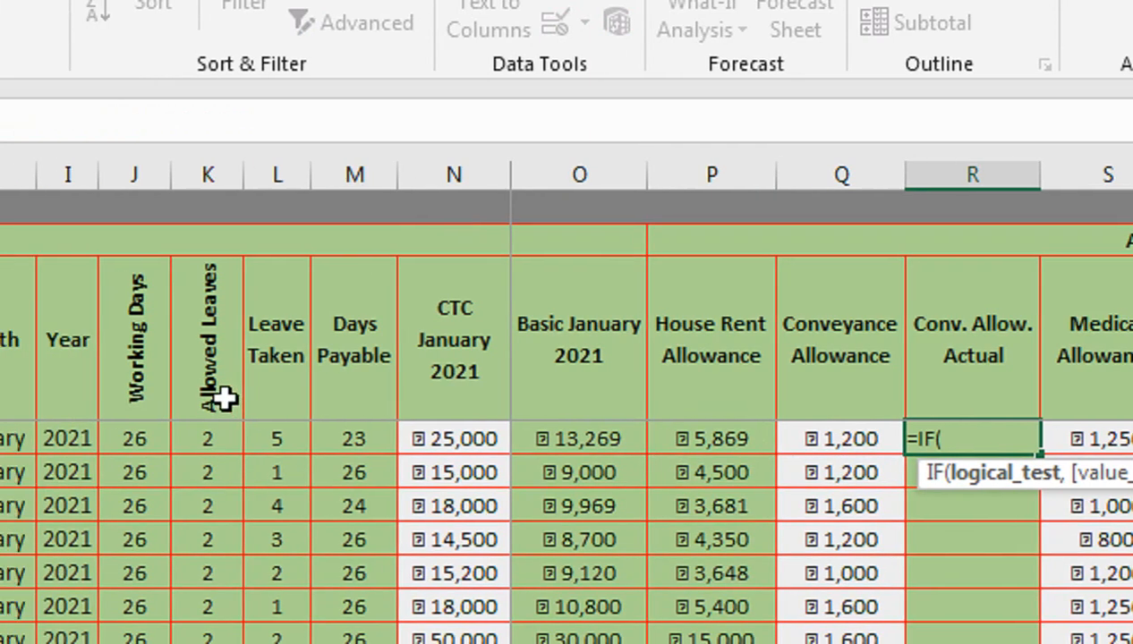
click(259, 438)
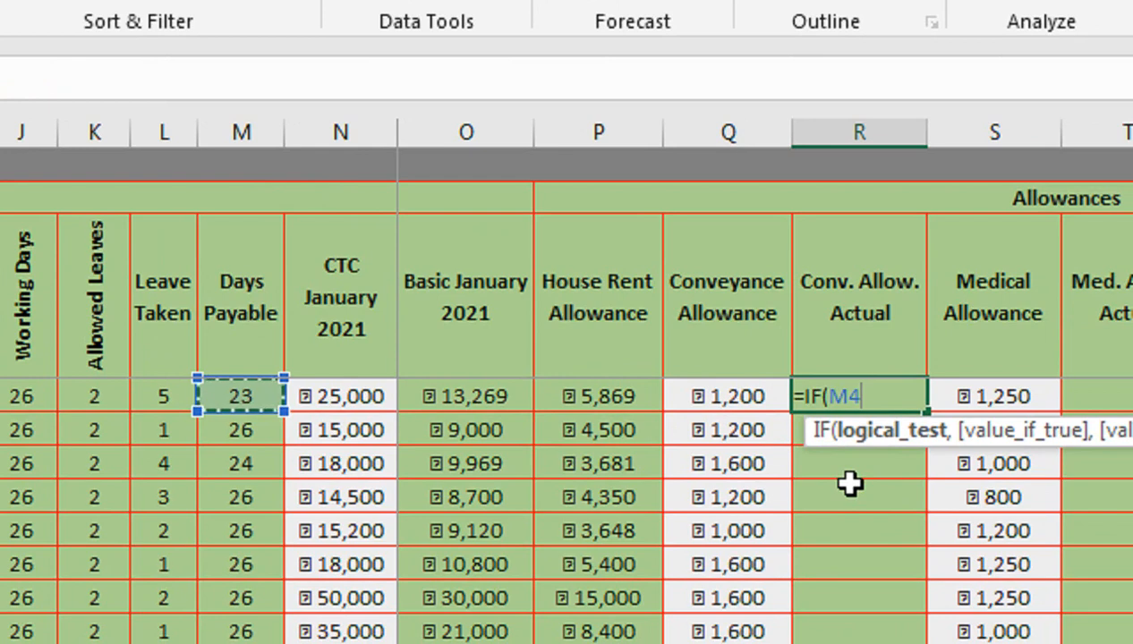
text(=)
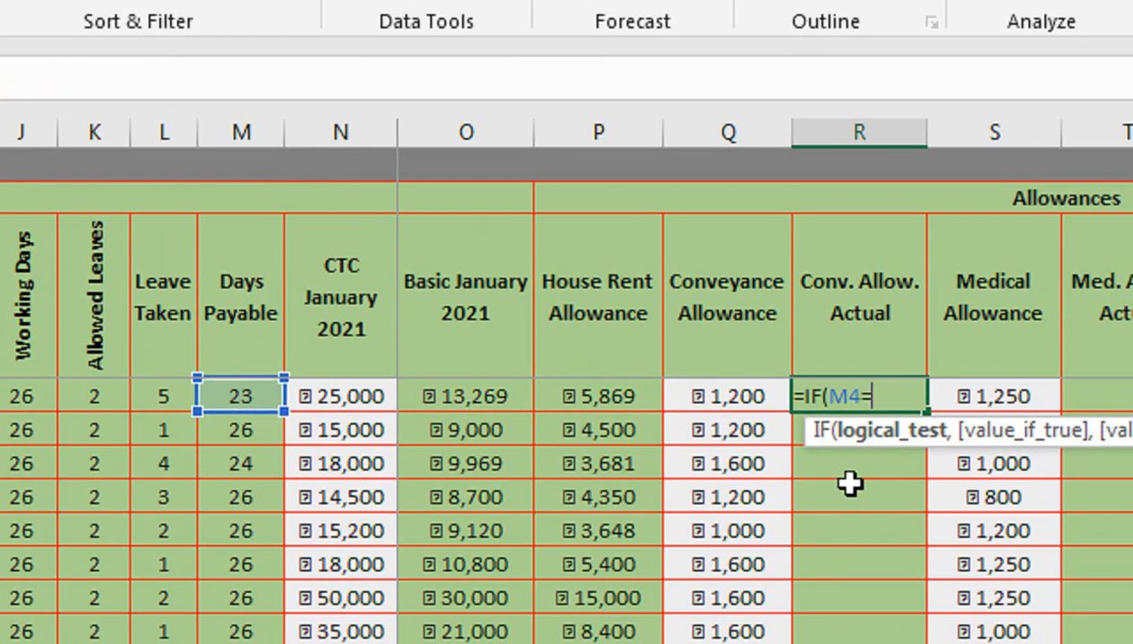
text(0,)
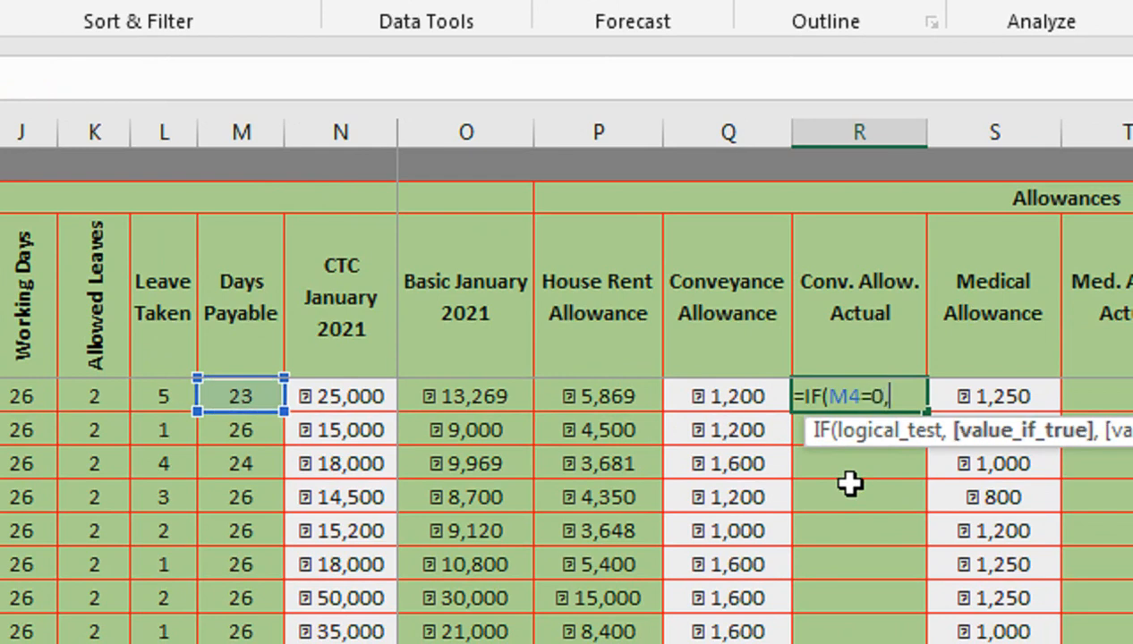
text("",)
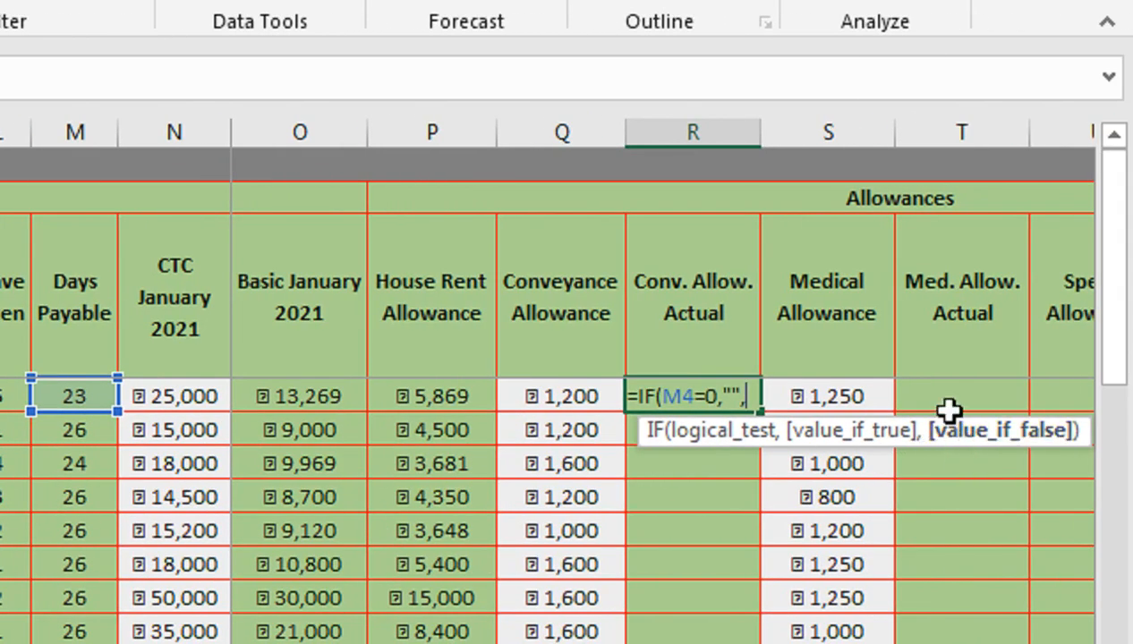
click(578, 395)
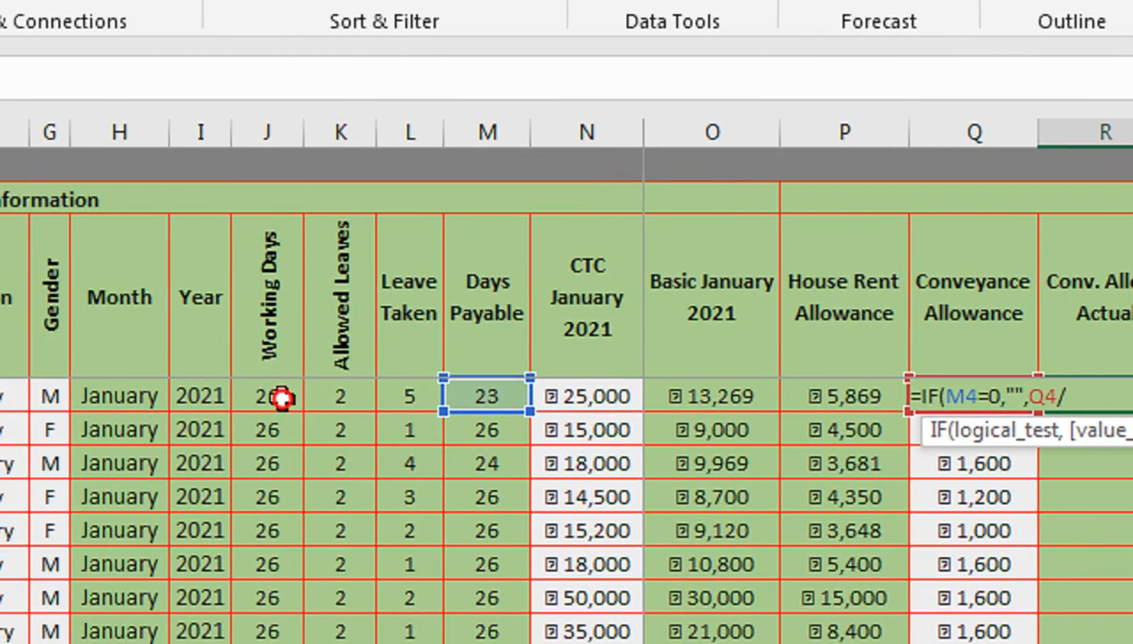
click(282, 399)
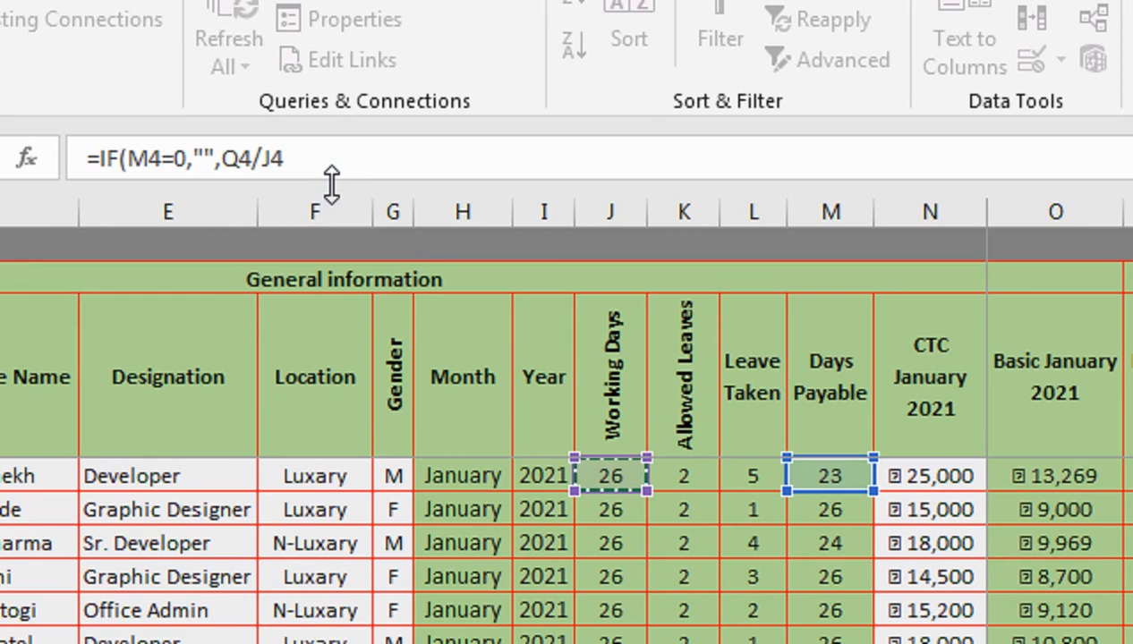
text(*)
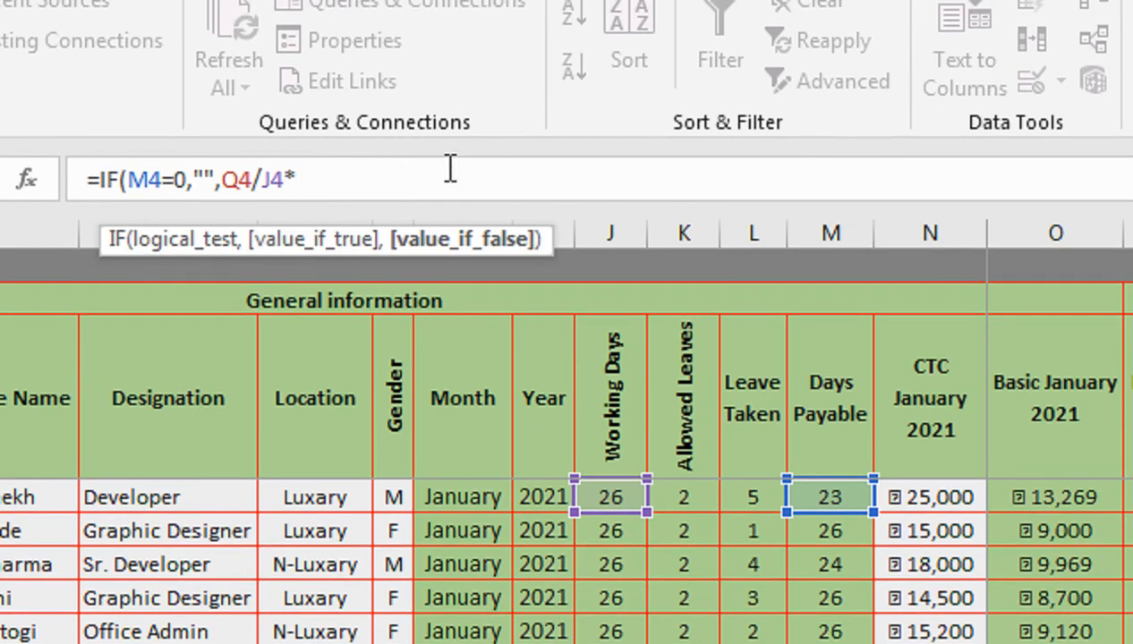
click(816, 494)
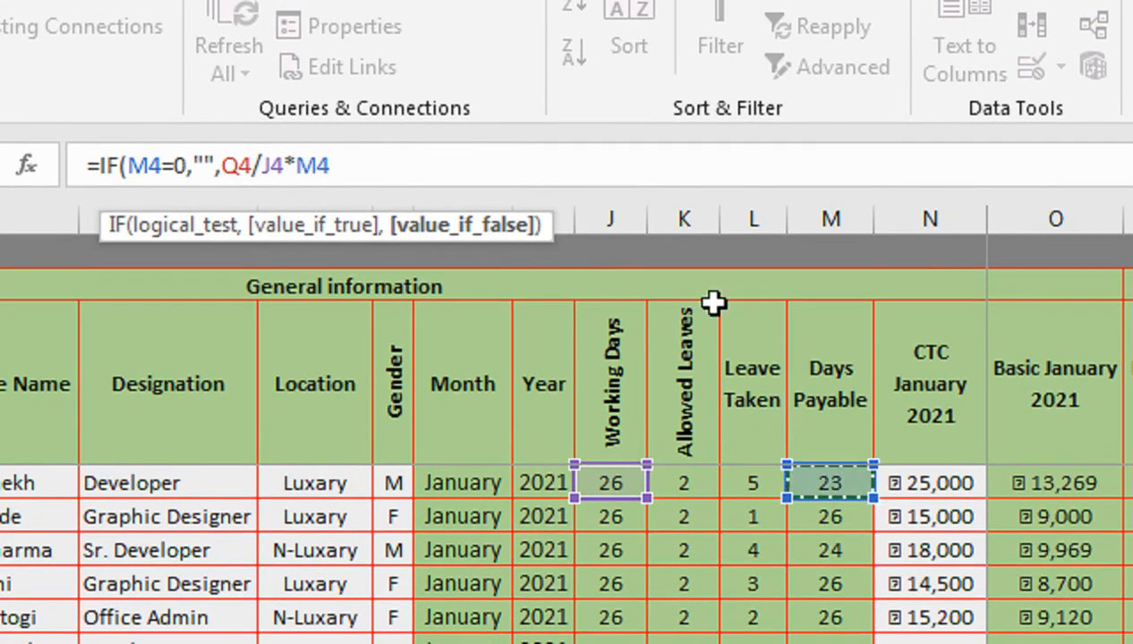
text())
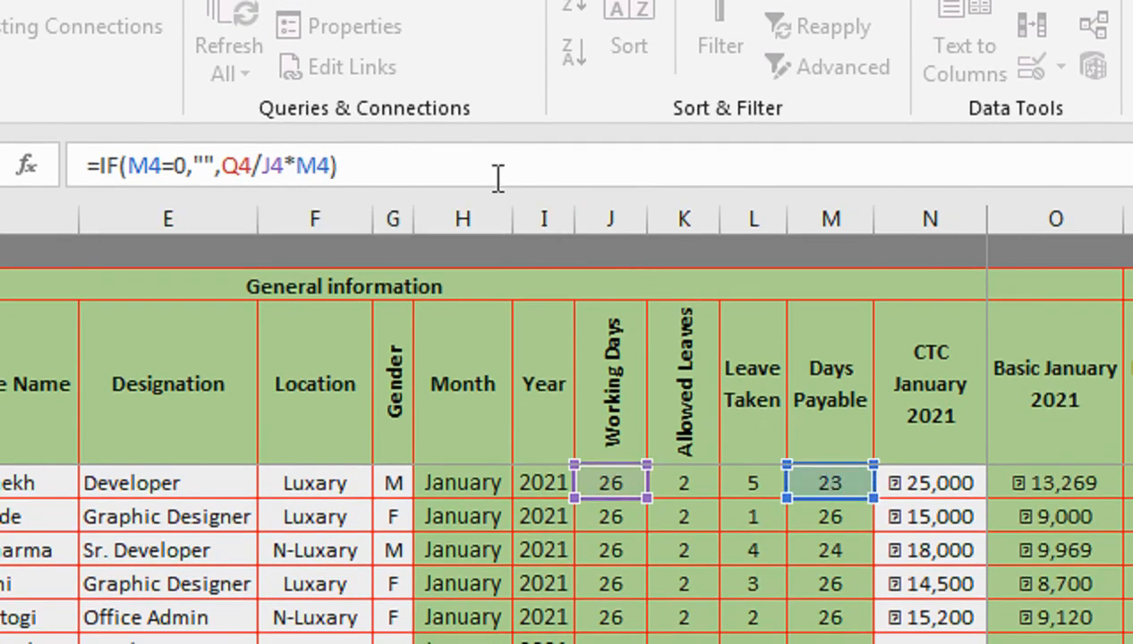
key(Return)
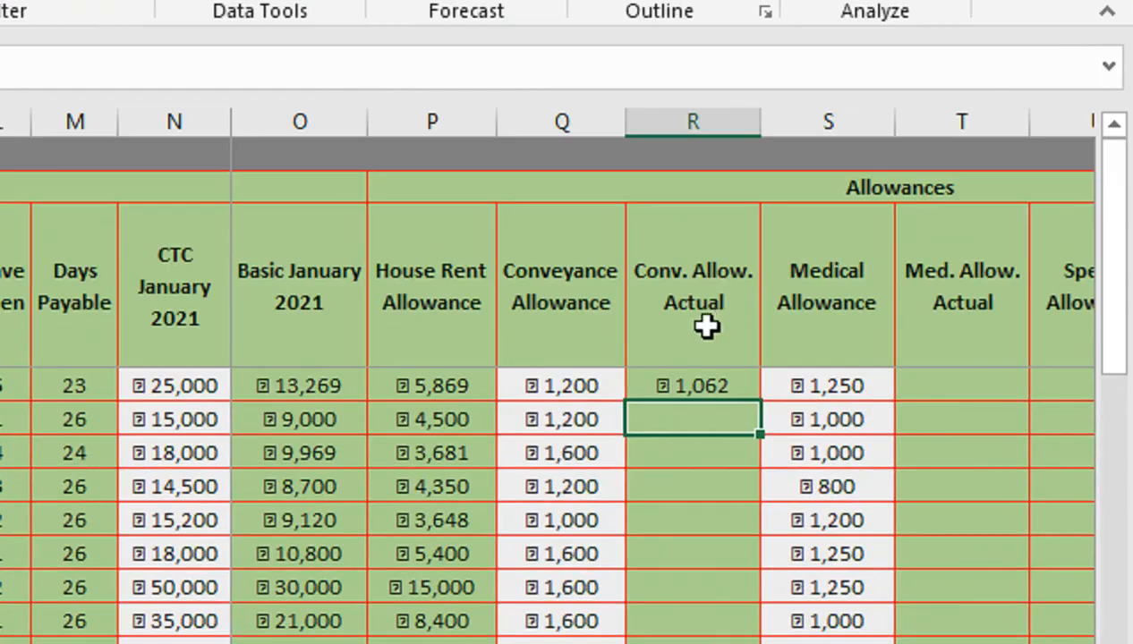
click(680, 385)
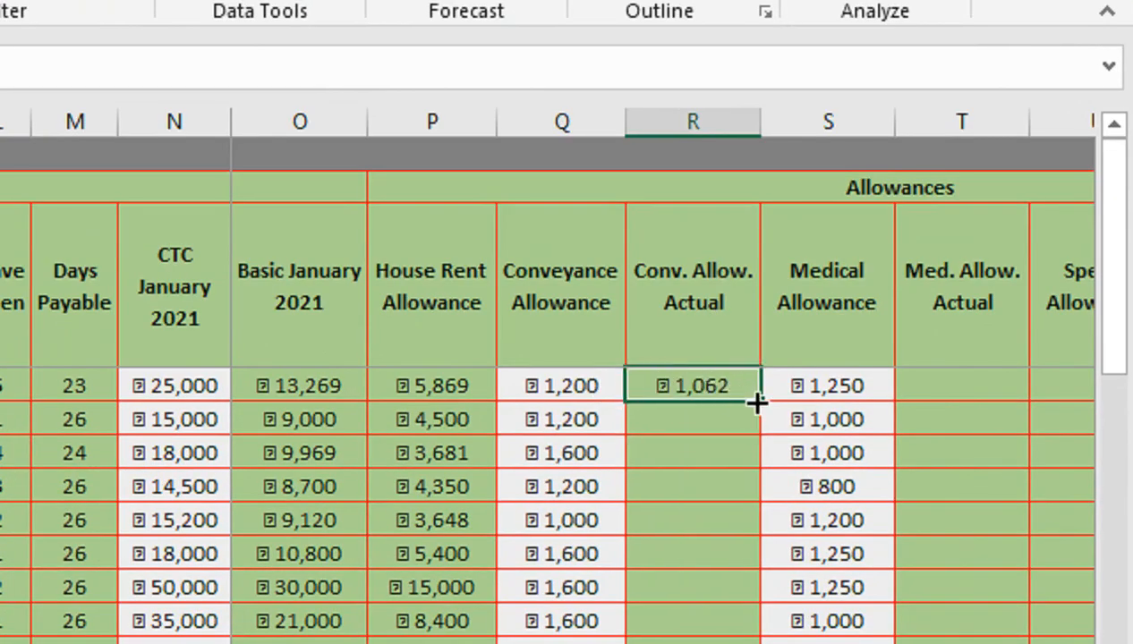
double_click(755, 403)
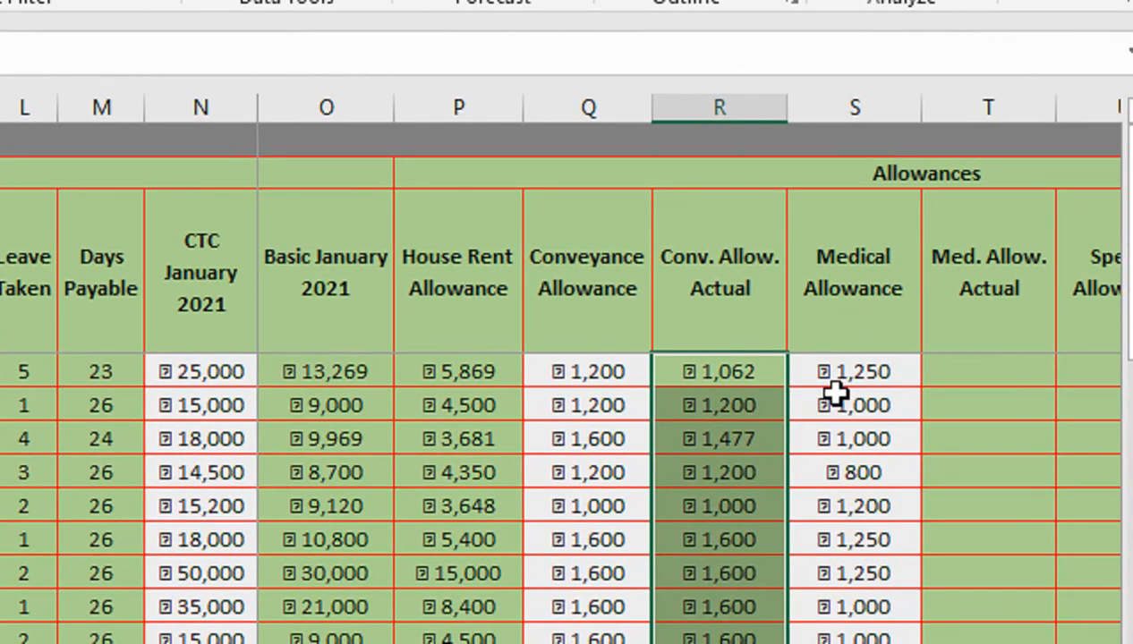
- Compare the Conveyance Allowance values with the Conv. Allow. Actual results row by row
drag(878, 376, 874, 203)
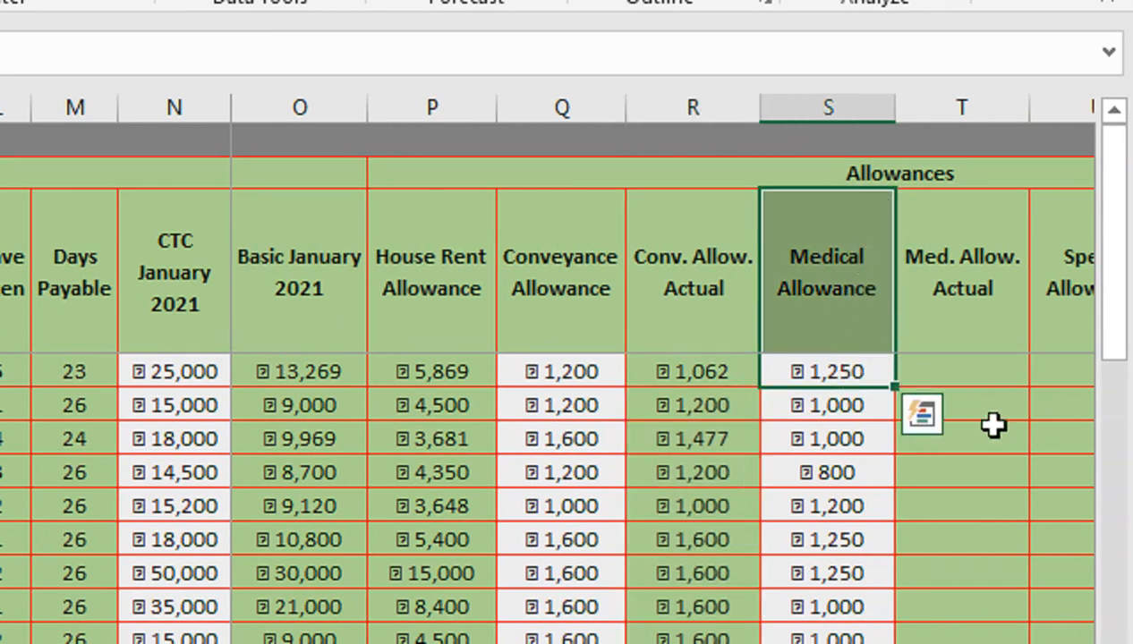
click(941, 470)
click(835, 380)
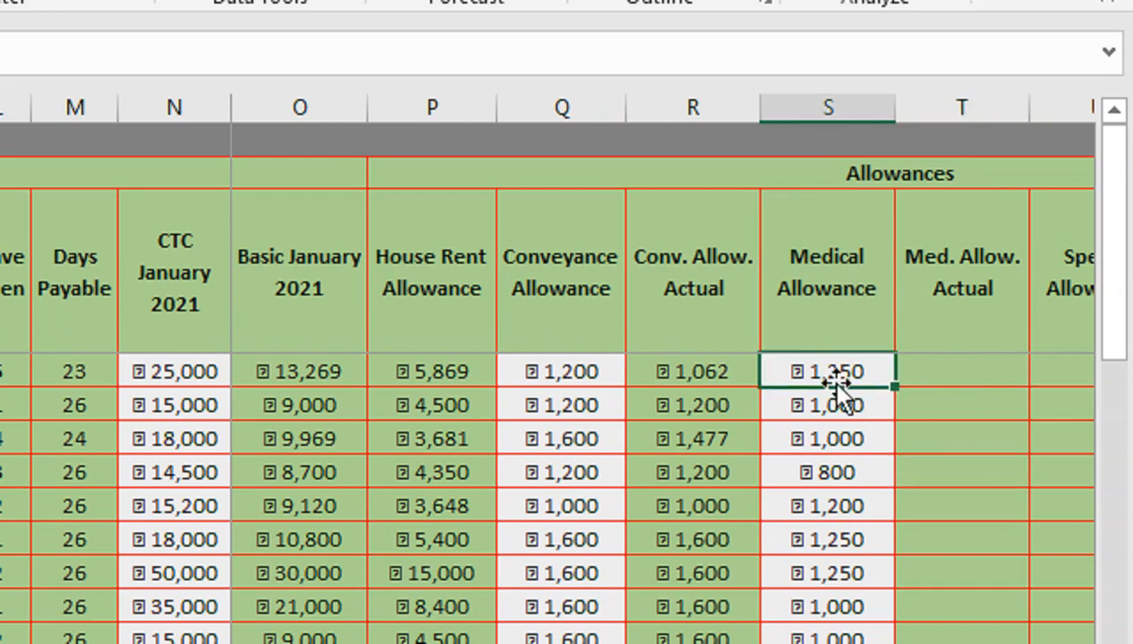
drag(964, 384, 859, 407)
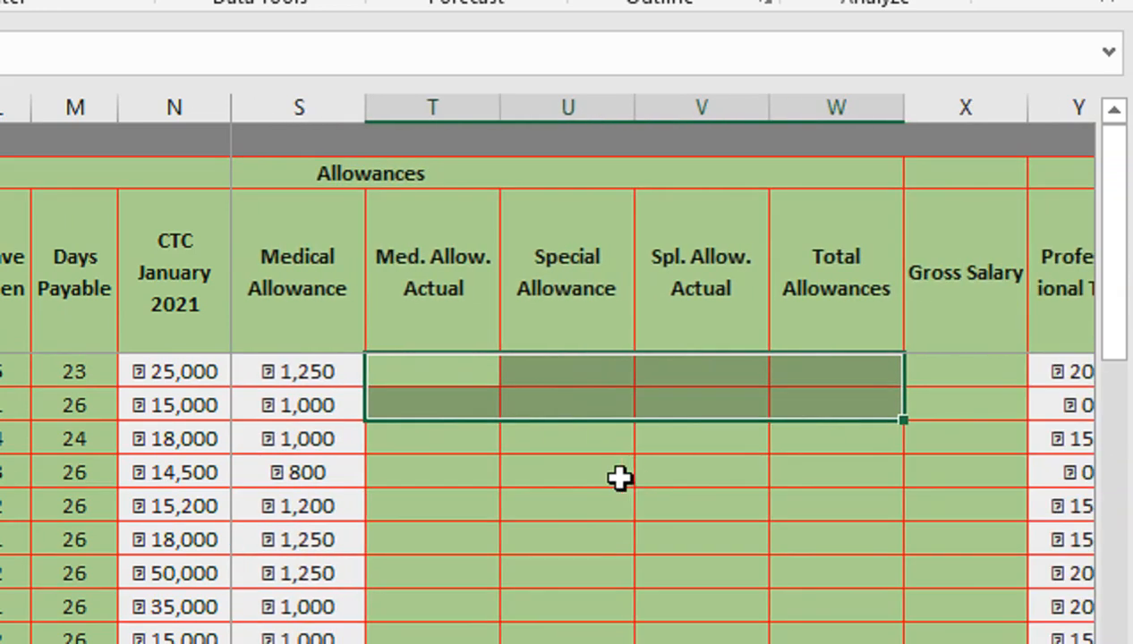
key(Left)
key(Left)
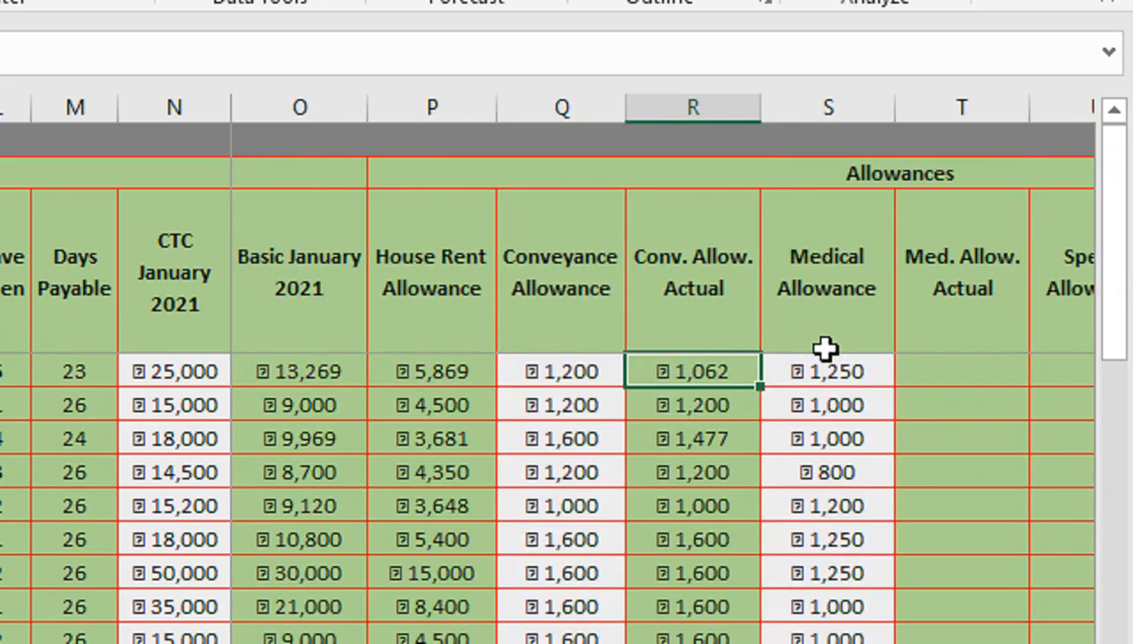
click(598, 367)
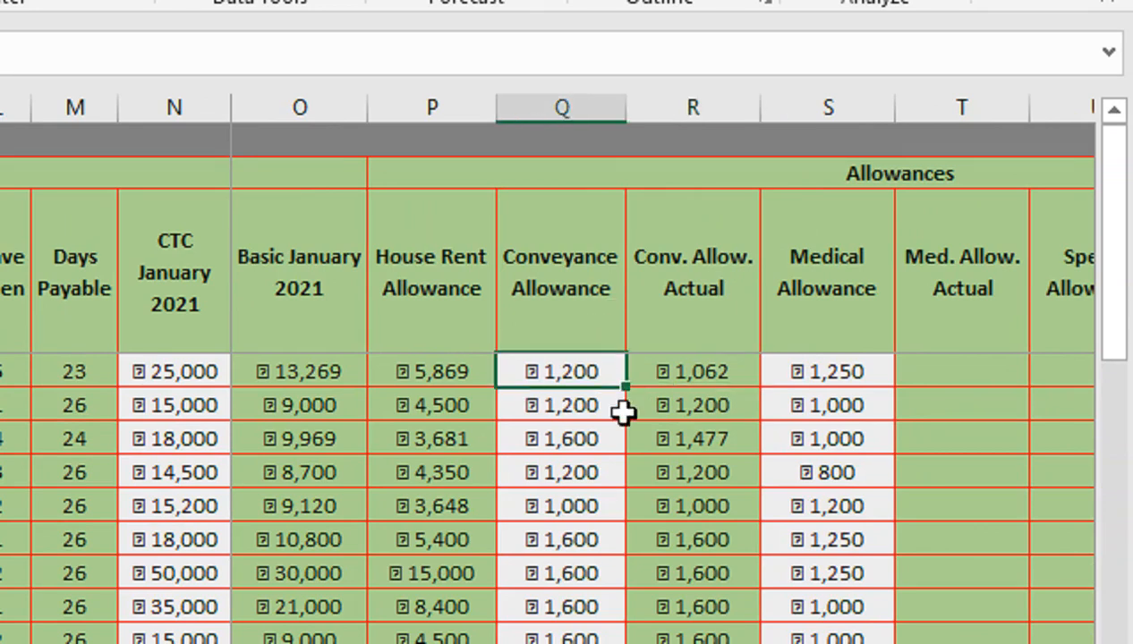
click(654, 375)
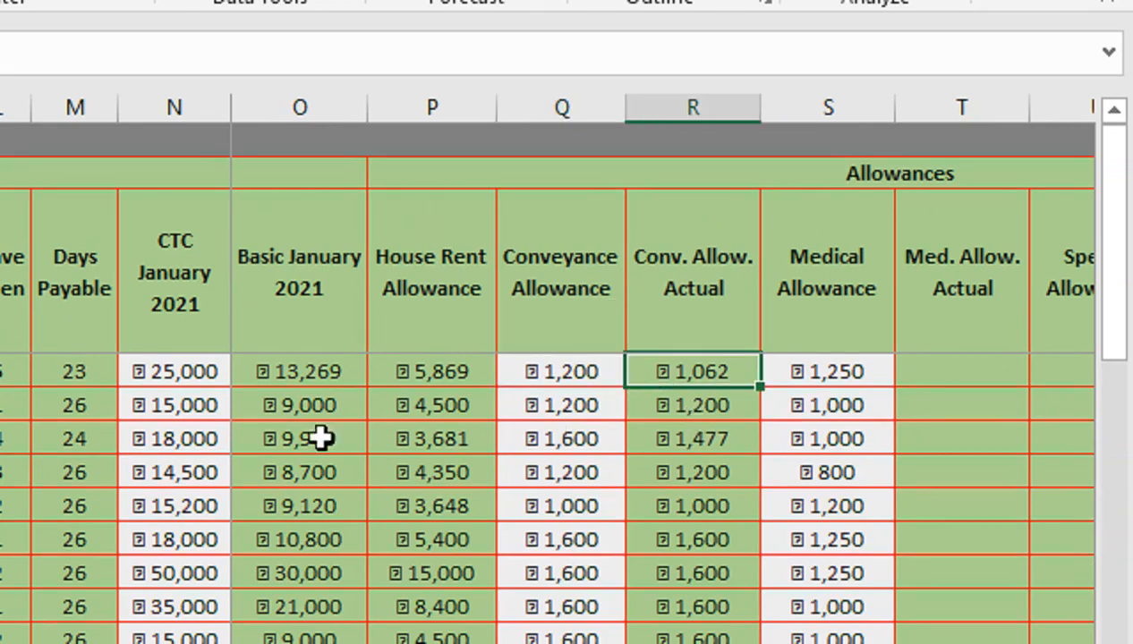
scroll(361, 448, left, 3)
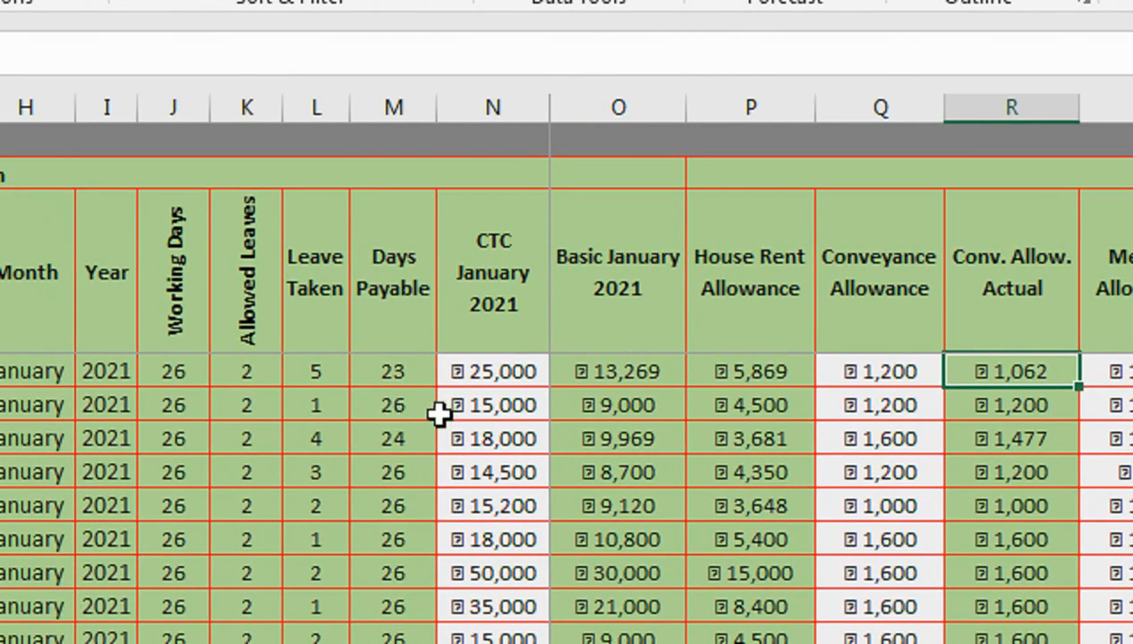
scroll(944, 425, right, 3)
click(761, 407)
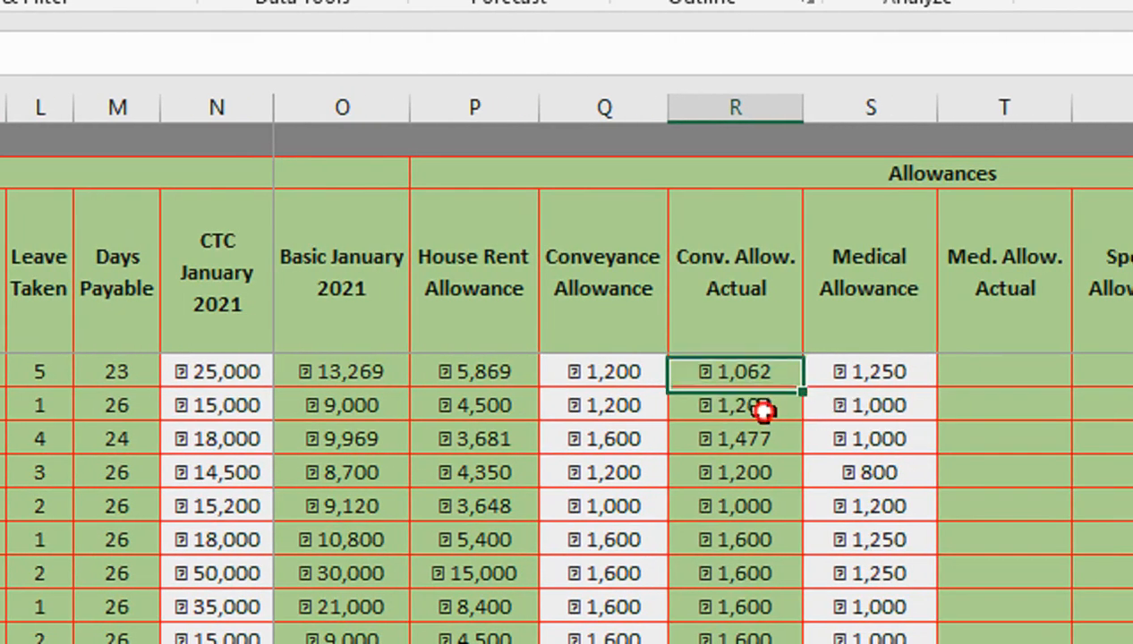
click(618, 417)
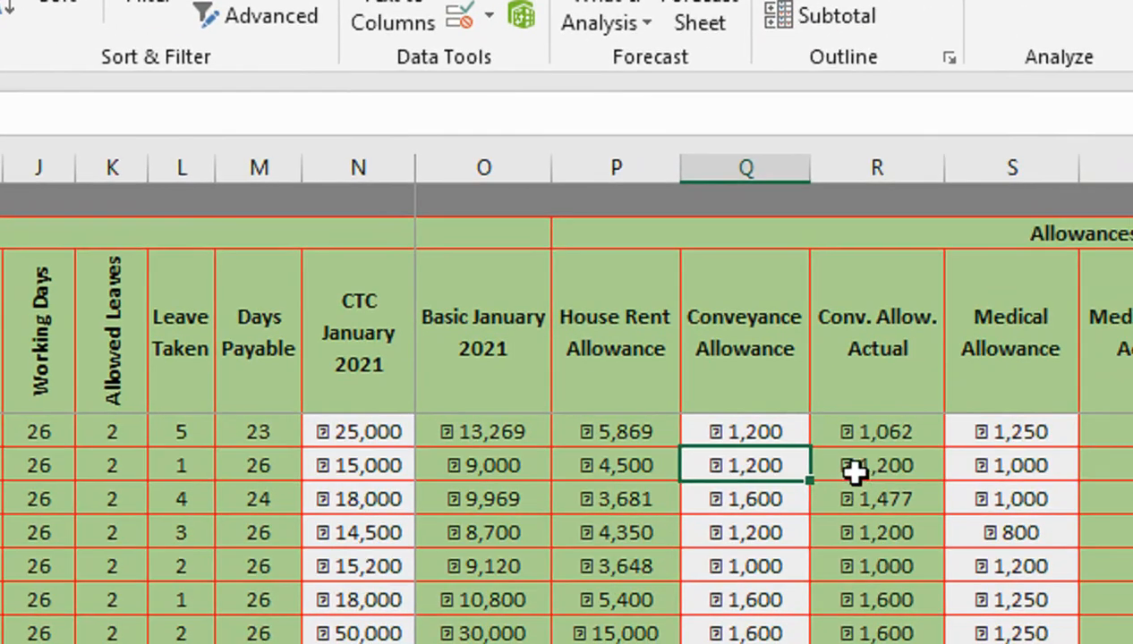
click(857, 471)
click(865, 434)
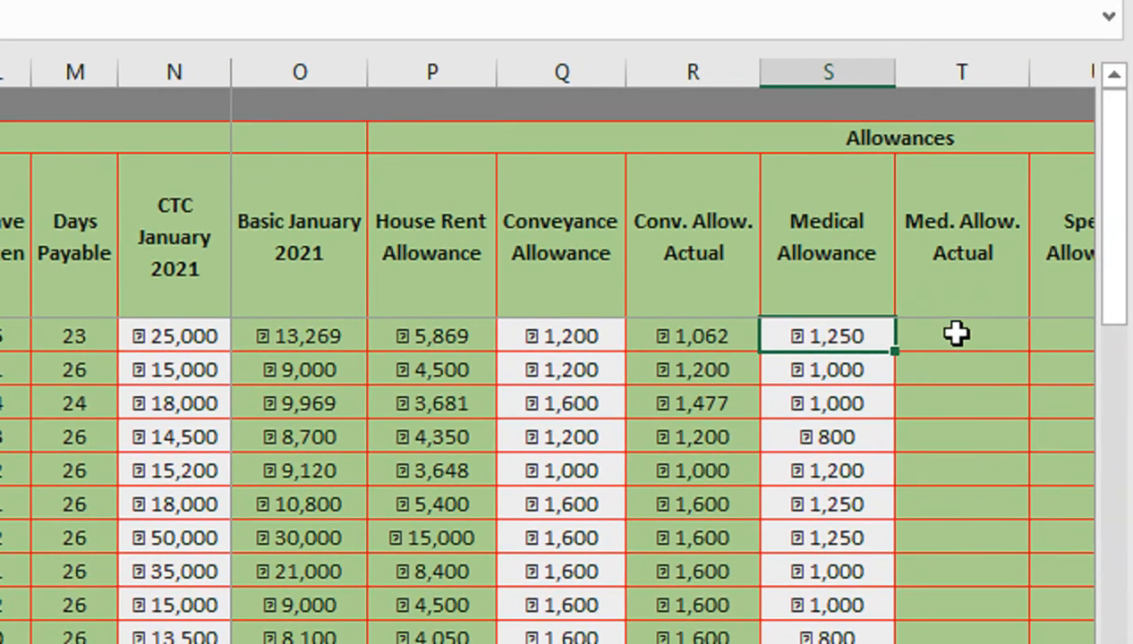
- Enter =IF(M4=0,"",S4/J4*M4) in the first Med. Allow. Actual cell
click(989, 333)
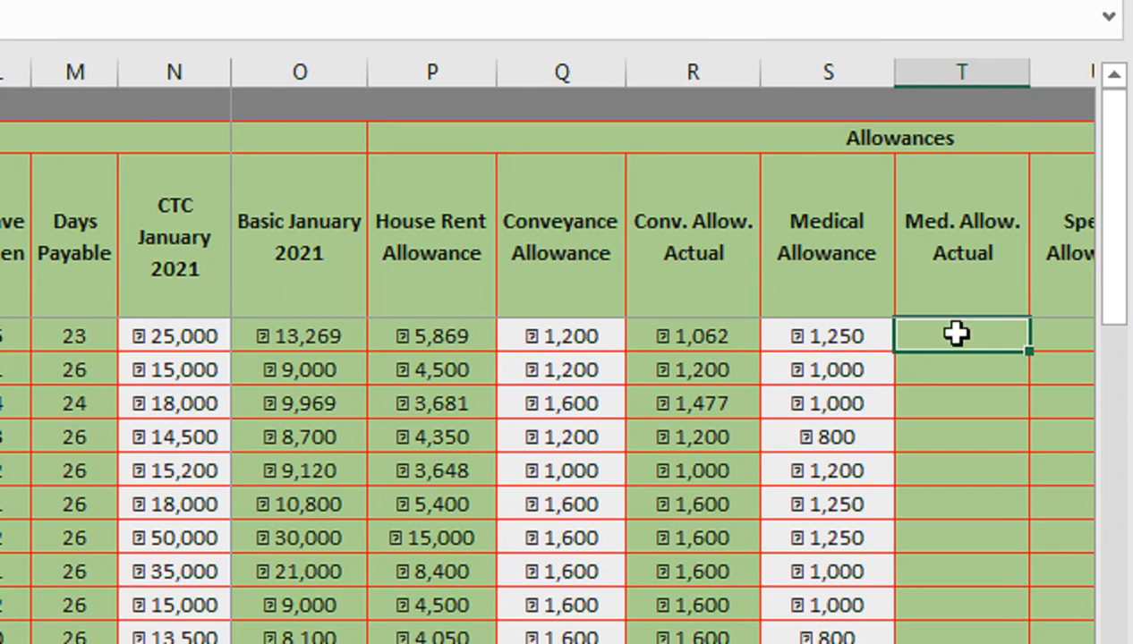
text(=if)
key(Tab)
key(Left)
key(Left)
key(Left)
key(Left)
key(Left)
key(Left)
key(Left)
text(=0,)
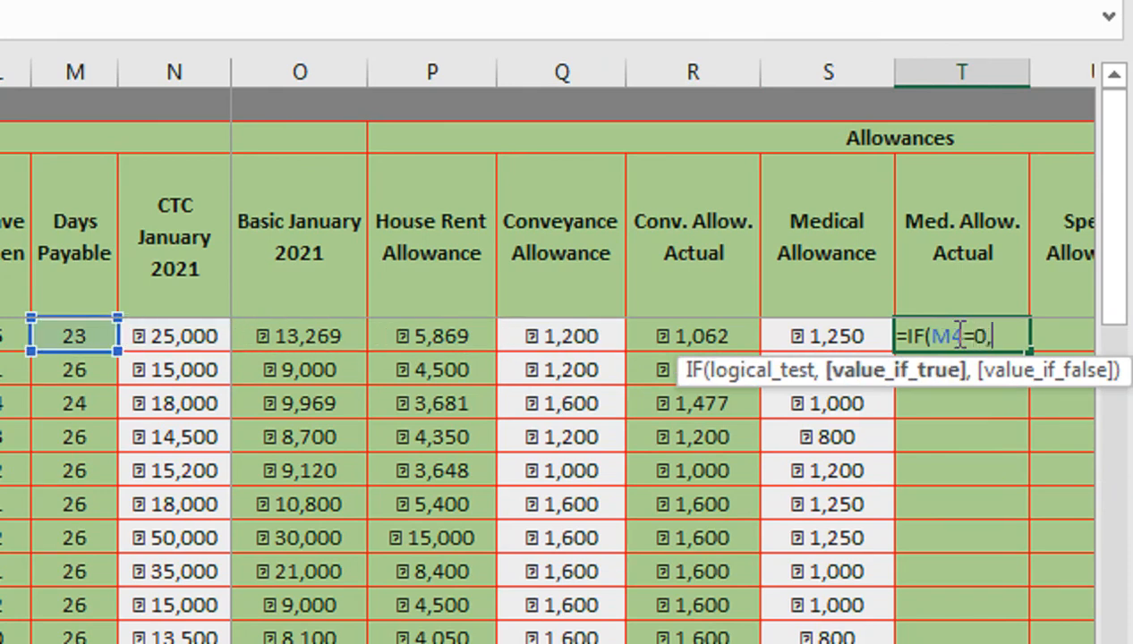
text("",)
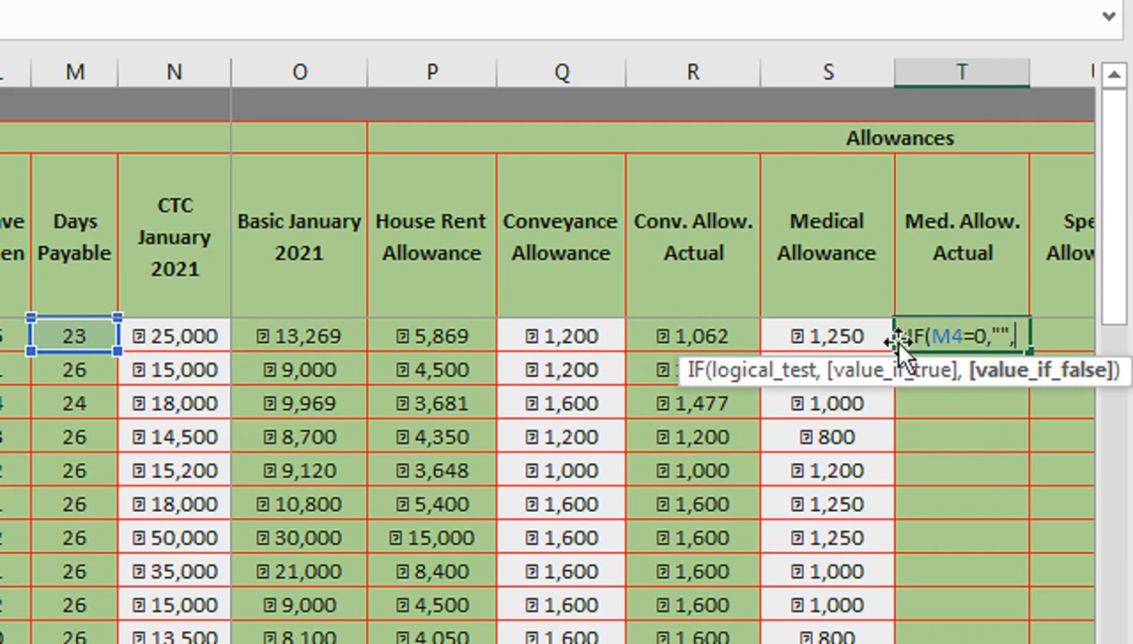
click(863, 336)
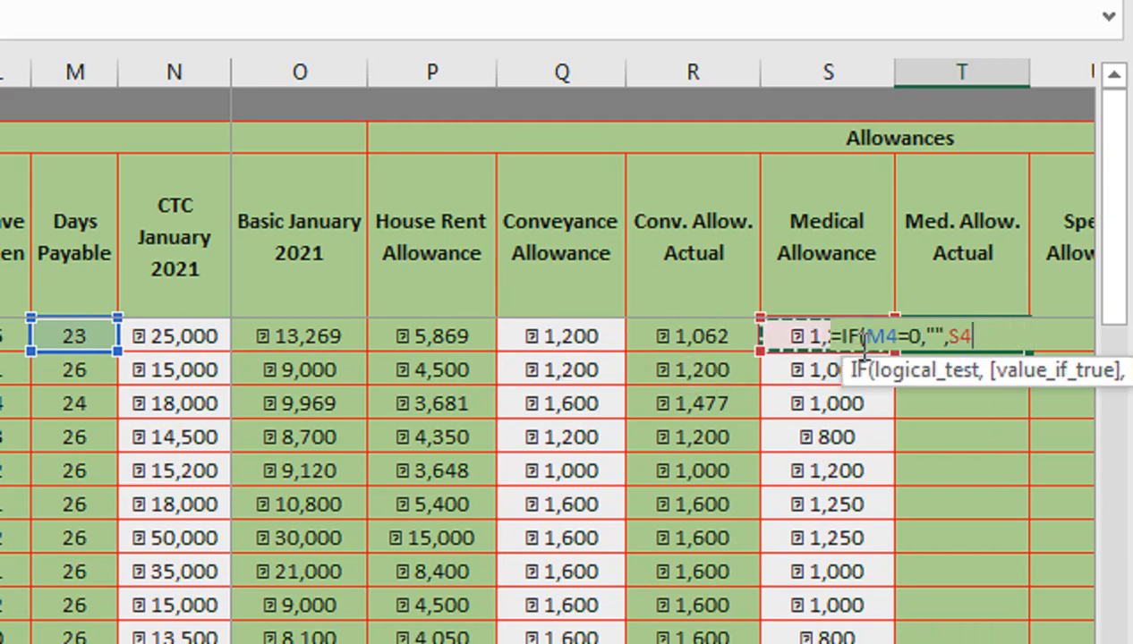
text(/)
scroll(139, 336, left, 5)
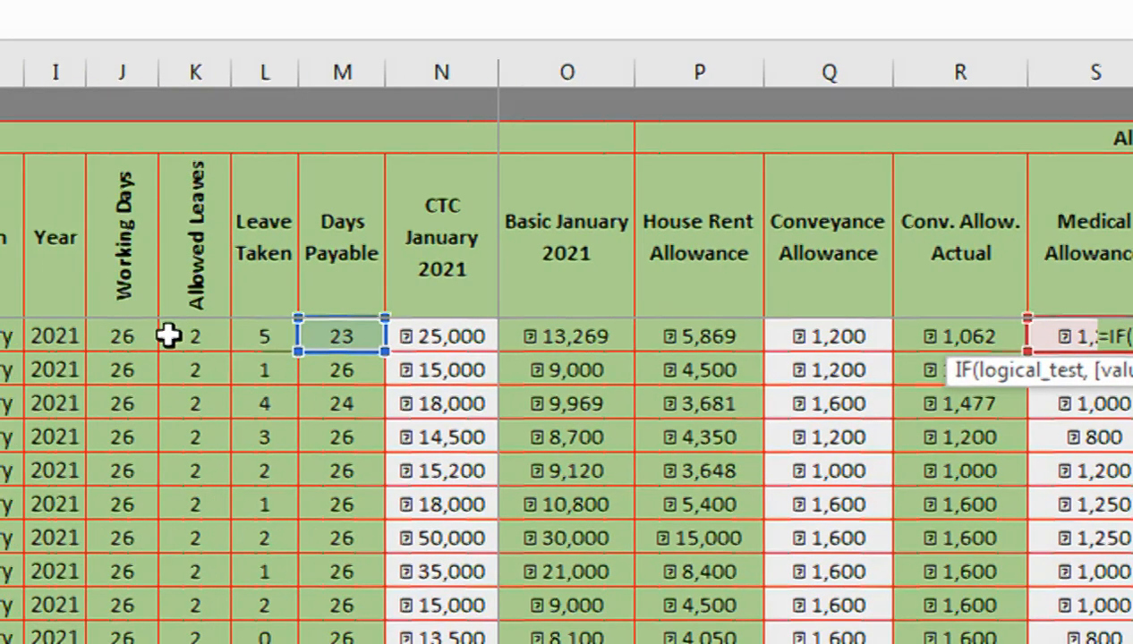
click(282, 337)
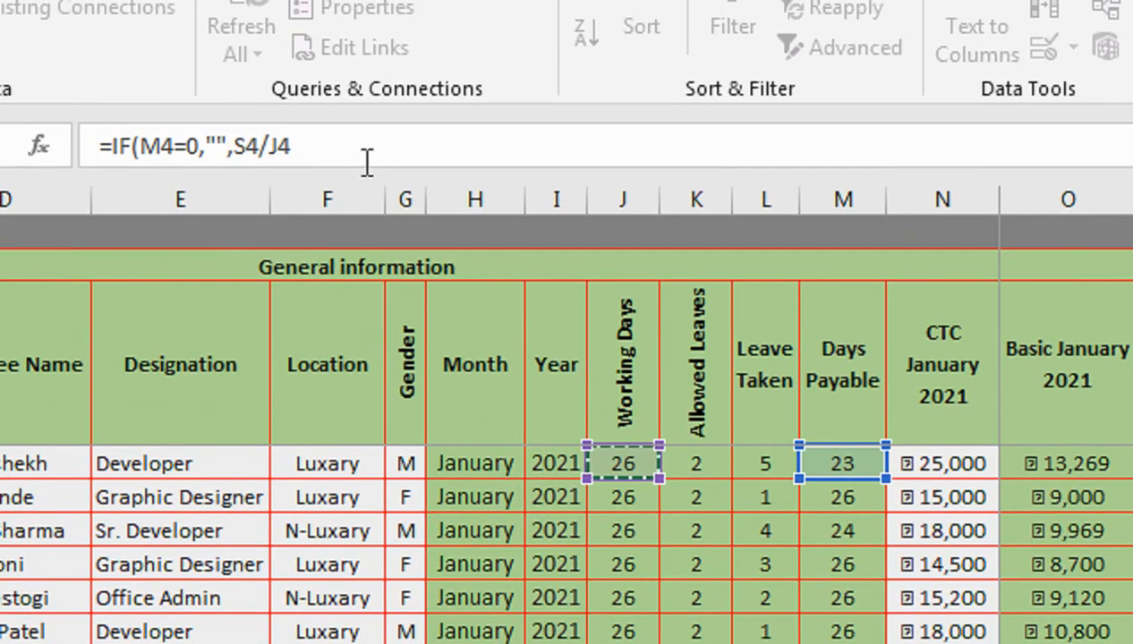
text(*)
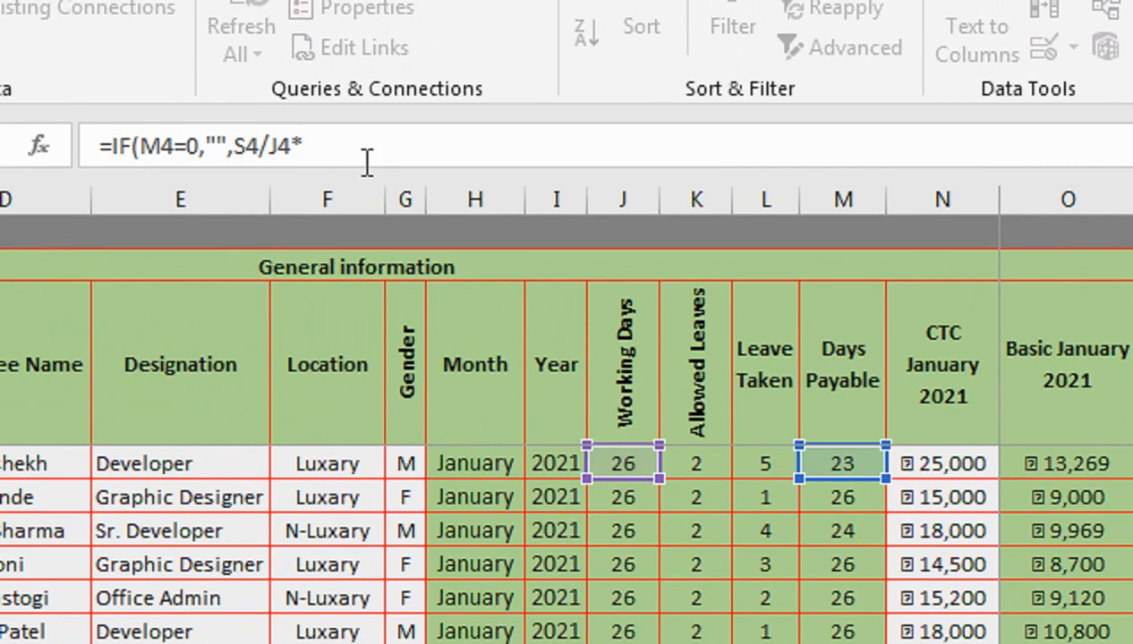
click(842, 466)
text())
key(Return)
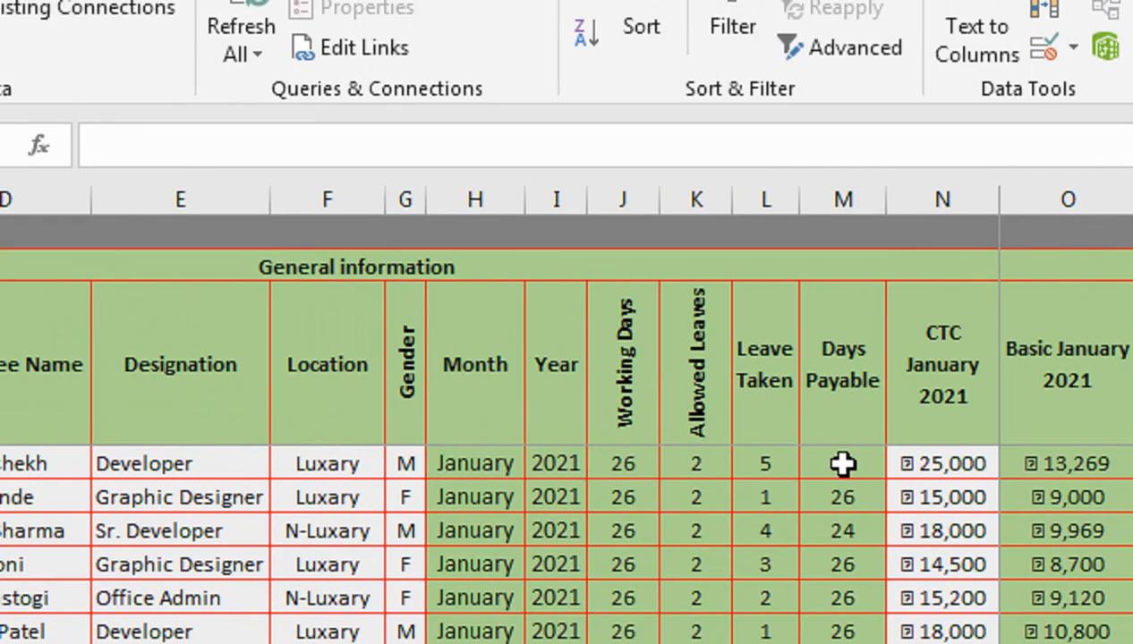
- Fill the Med. Allow. Actual formula down the rest of the column
key(F2)
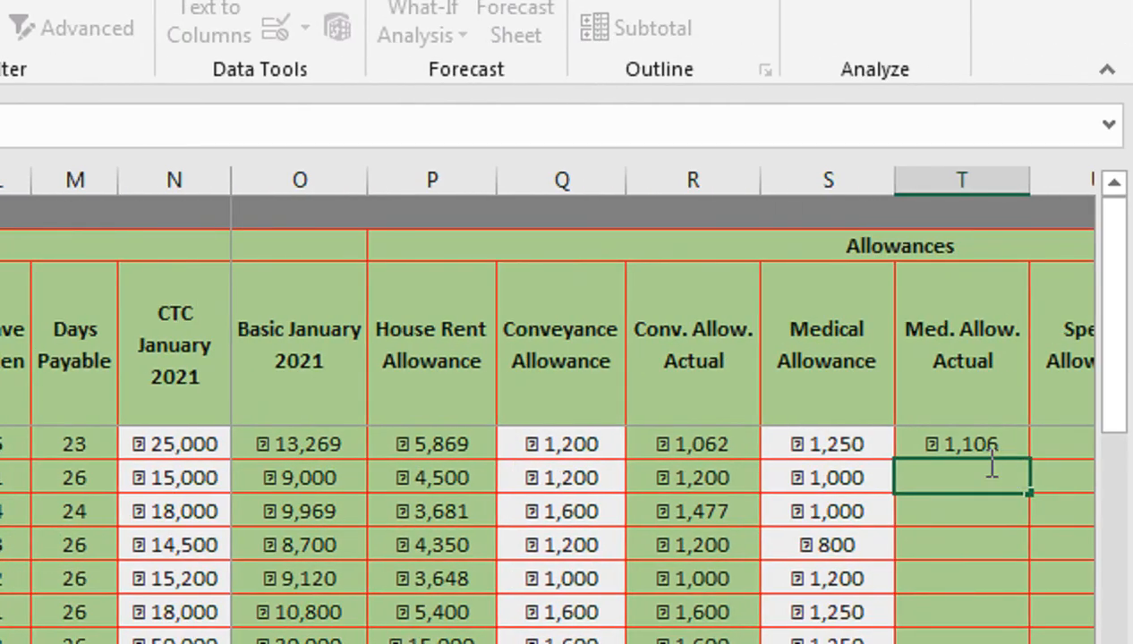
click(978, 441)
drag(1030, 456, 1038, 465)
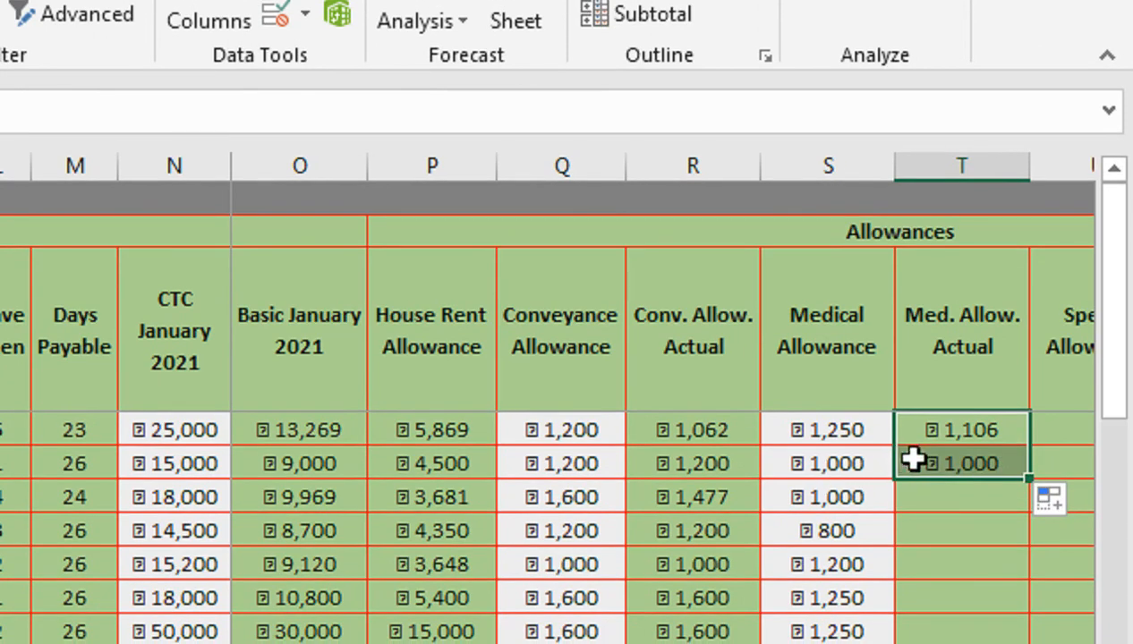
drag(1029, 479, 1000, 485)
double_click(1029, 481)
drag(1013, 195, 1017, 107)
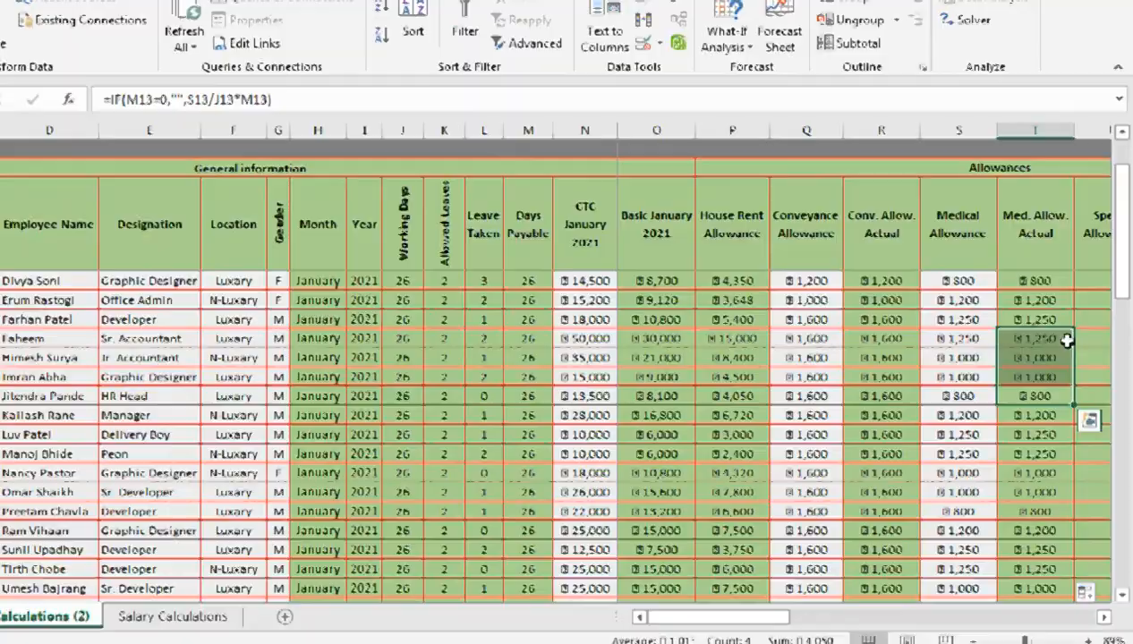
click(1018, 108)
key(Up)
key(Up)
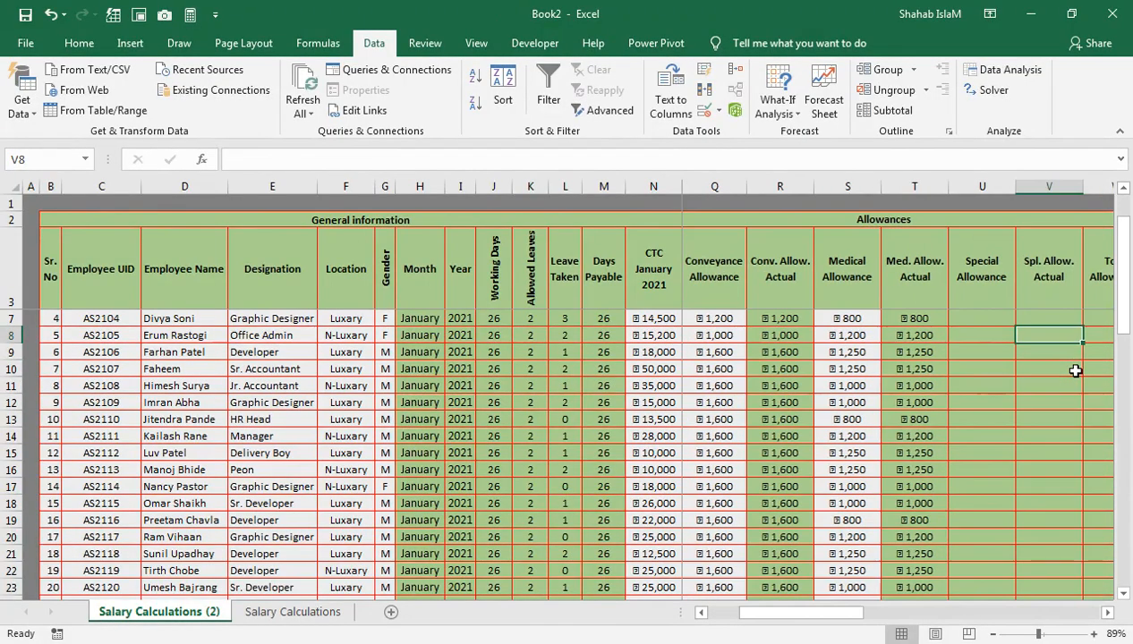
- Enter =IF(M7=0,"",N7-(O7+P7+Q7+S7)) in the Special Allowance cell of row 7
key(Up)
key(Right)
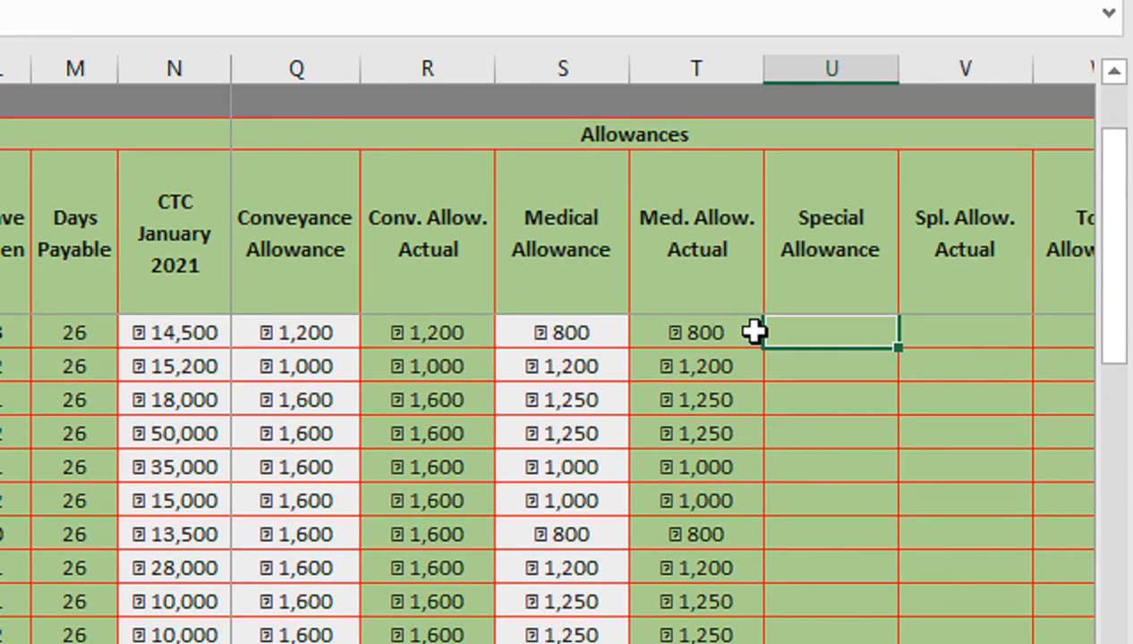
text(=IF()
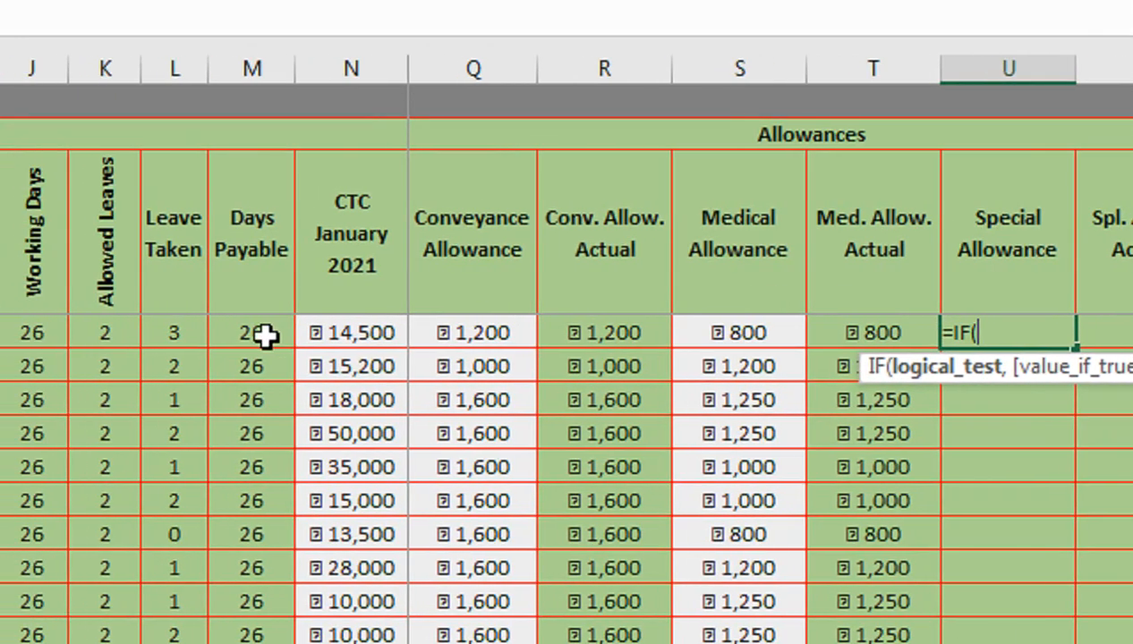
click(76, 332)
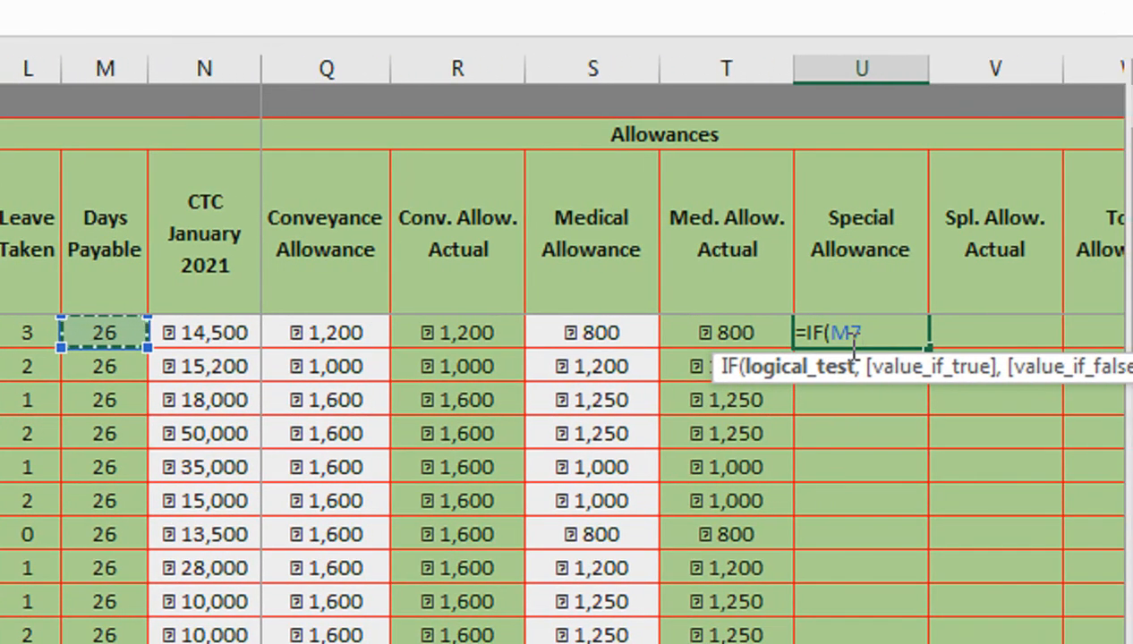
text(-0)
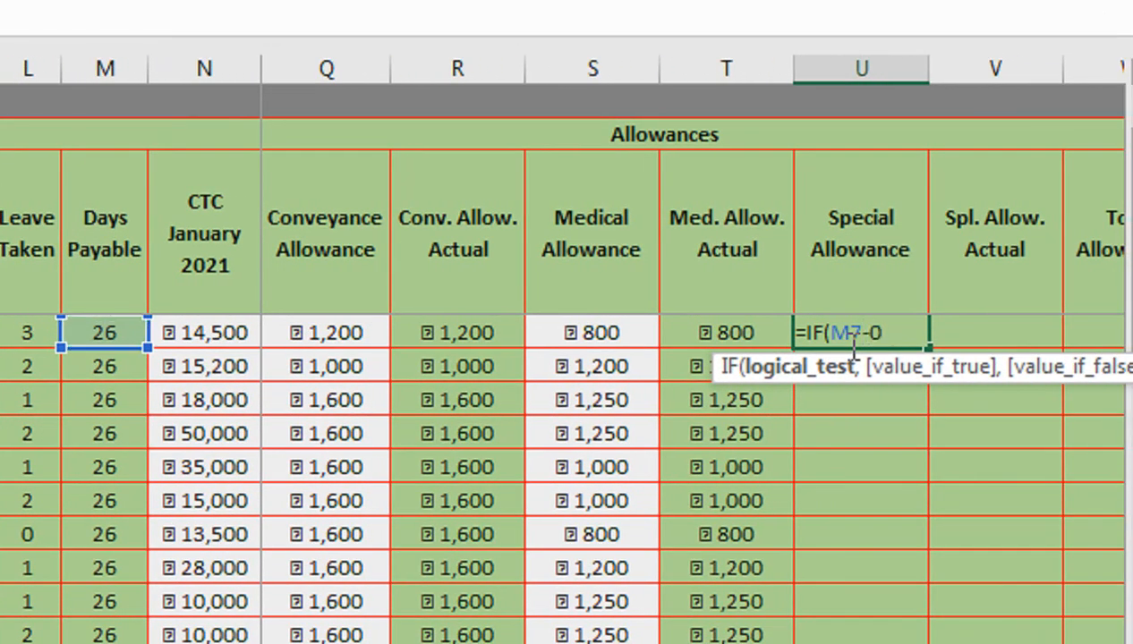
text(,"",)
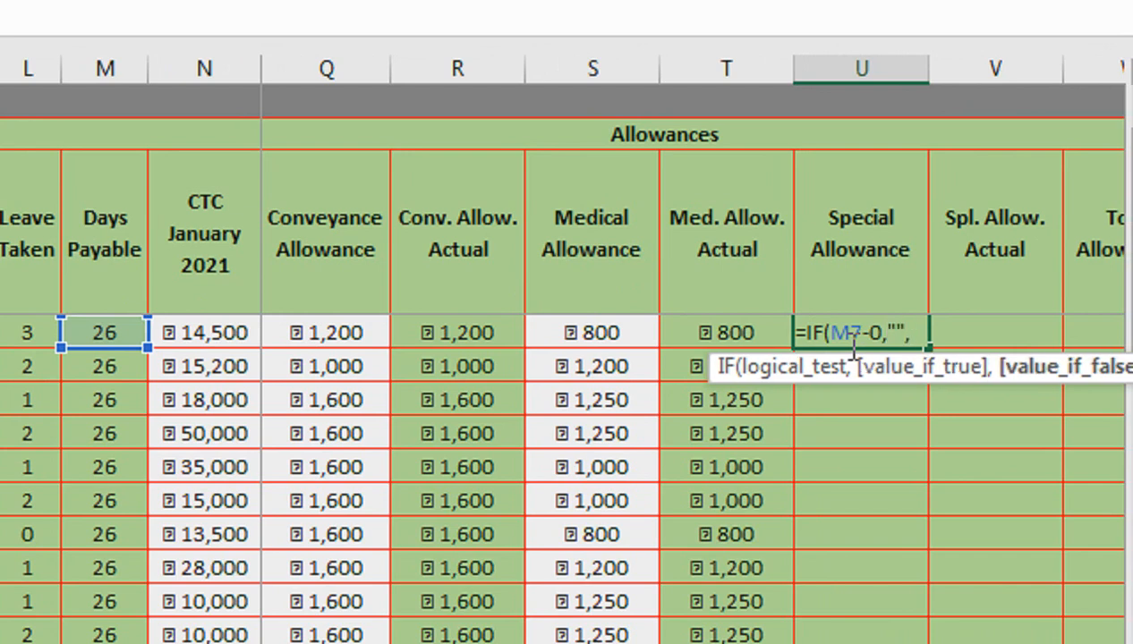
click(875, 332)
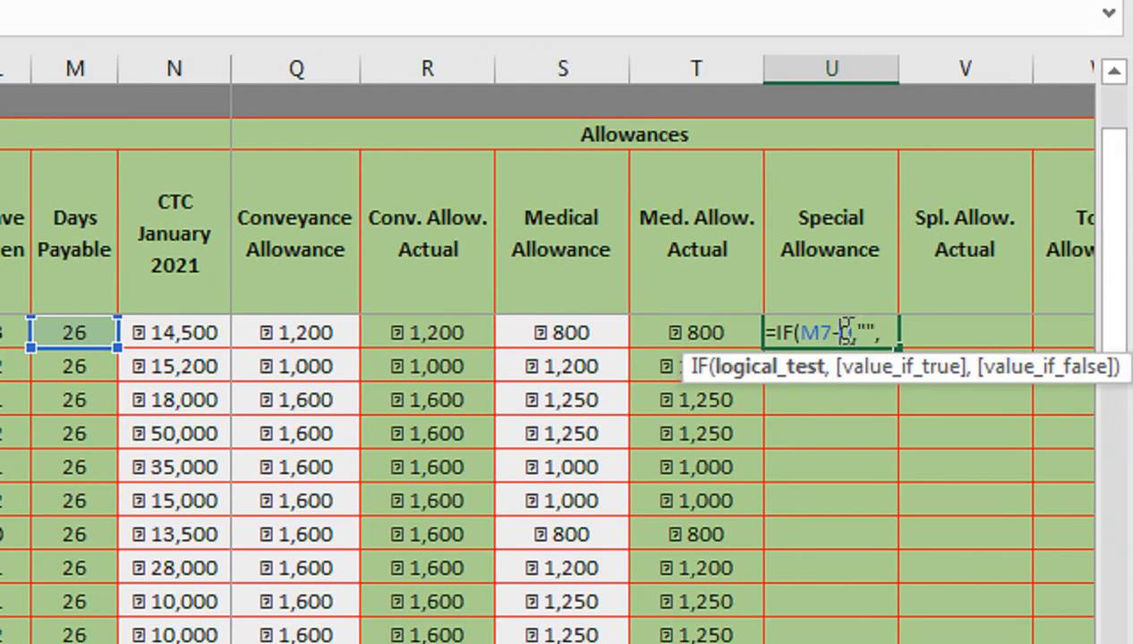
key(BackSpace)
text(=)
click(886, 338)
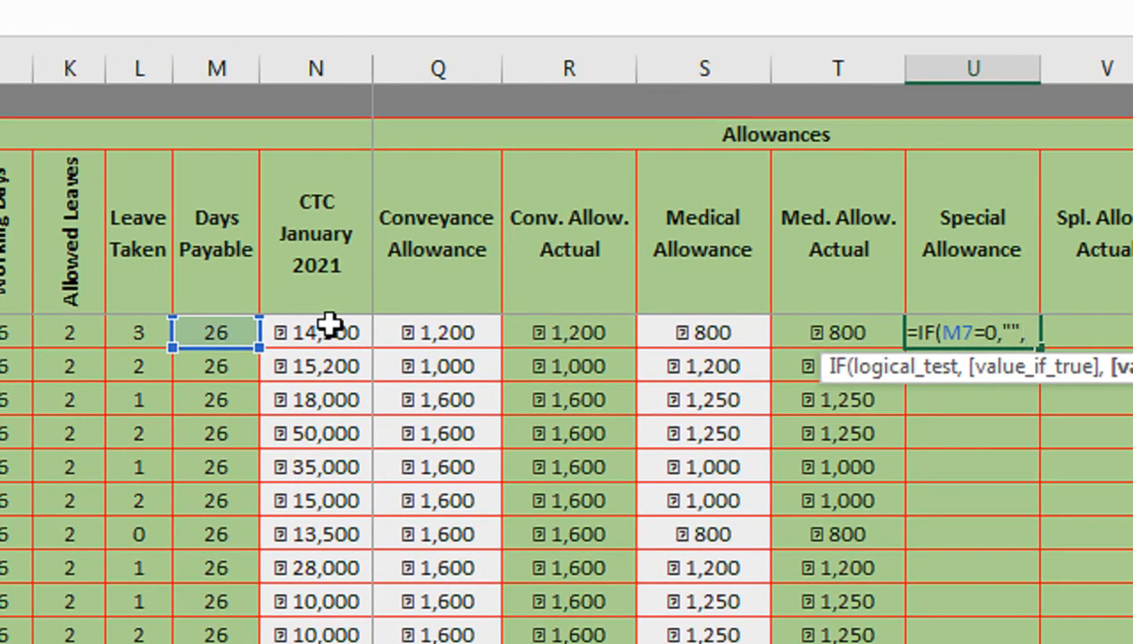
click(339, 328)
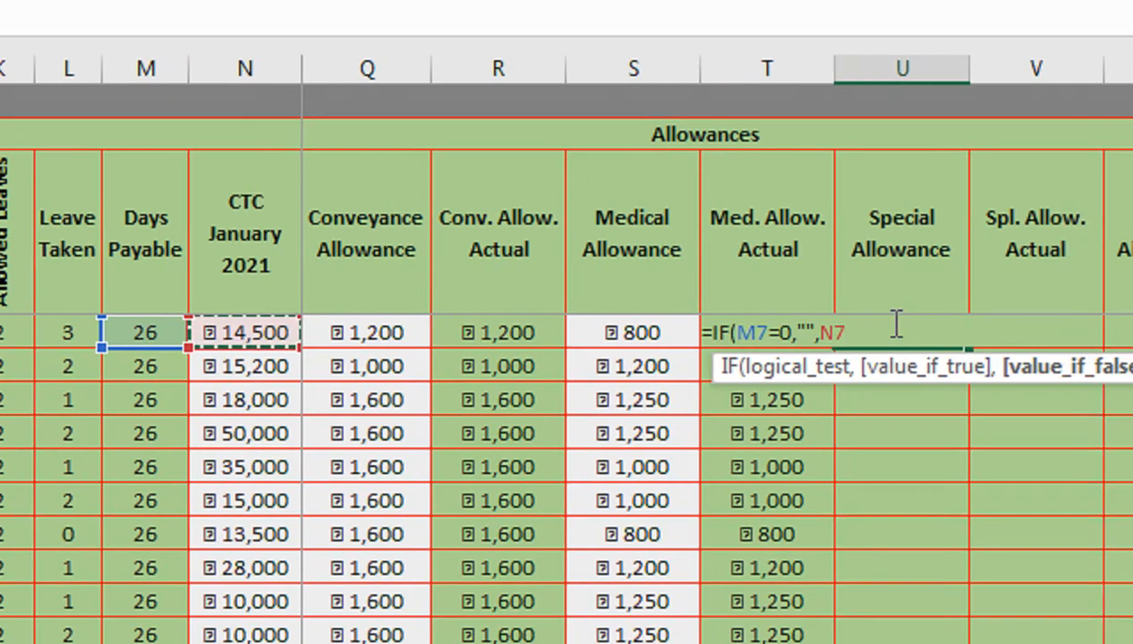
text(-)
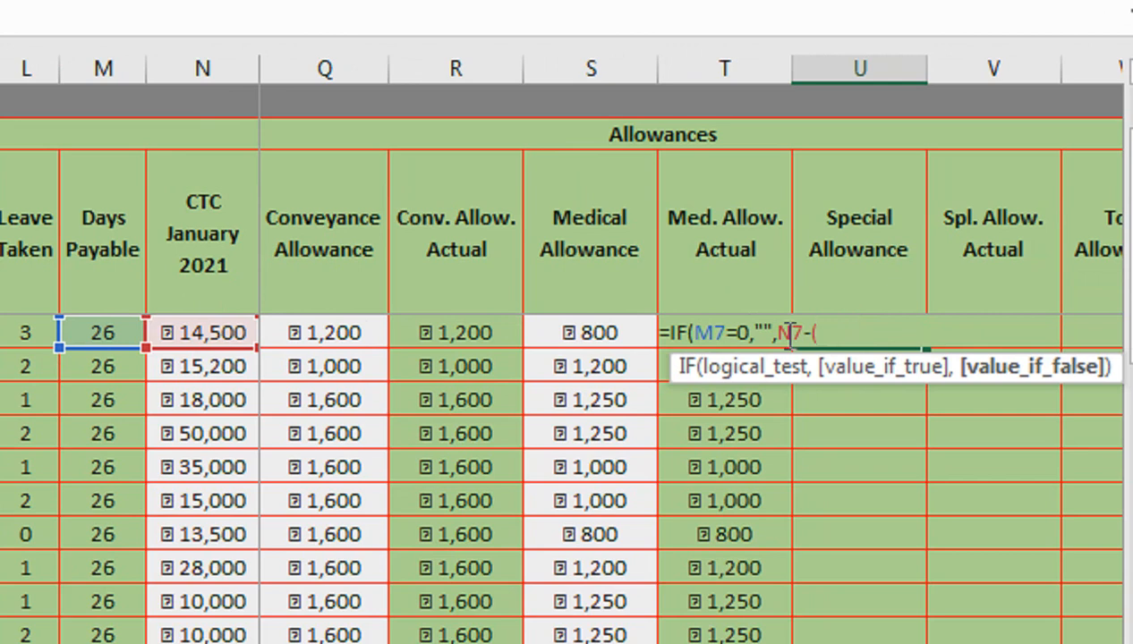
text(()
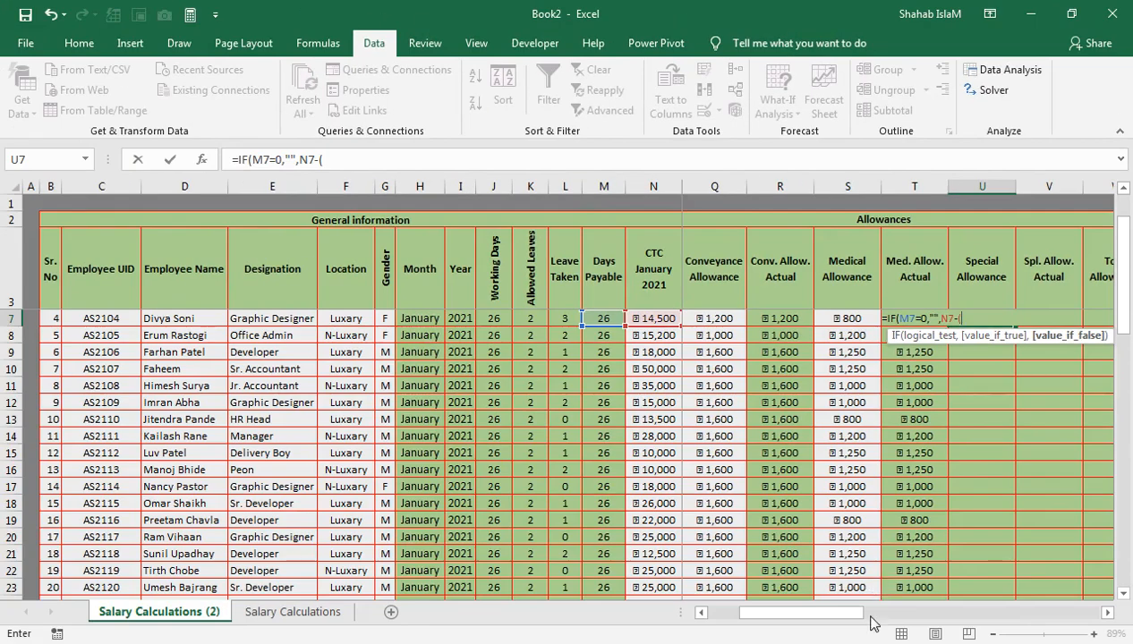
drag(850, 633, 830, 608)
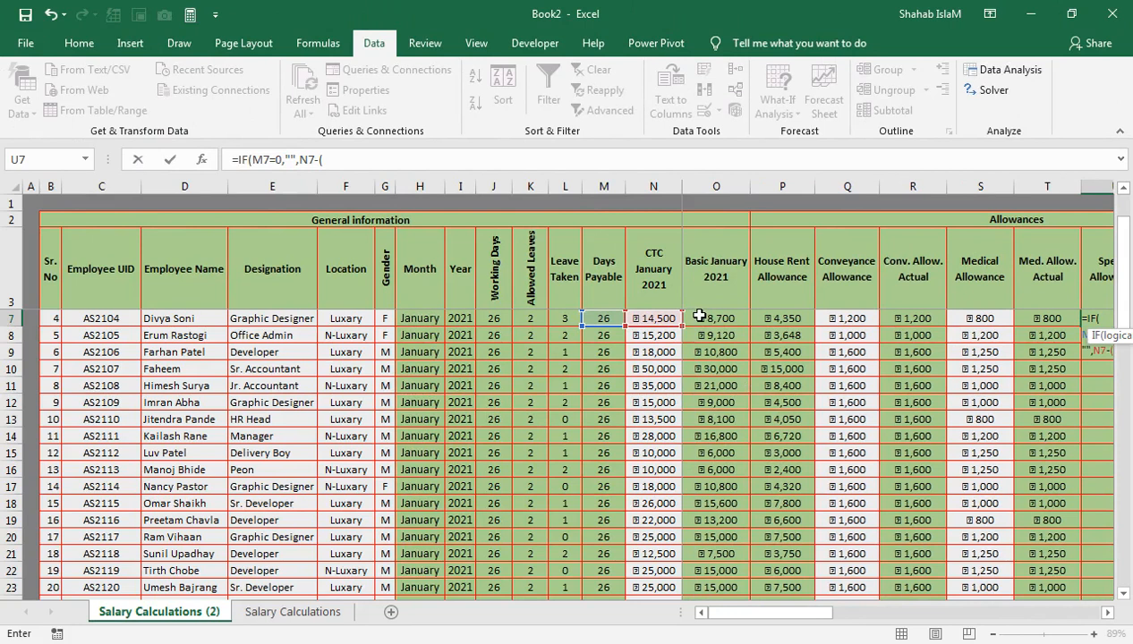
click(710, 314)
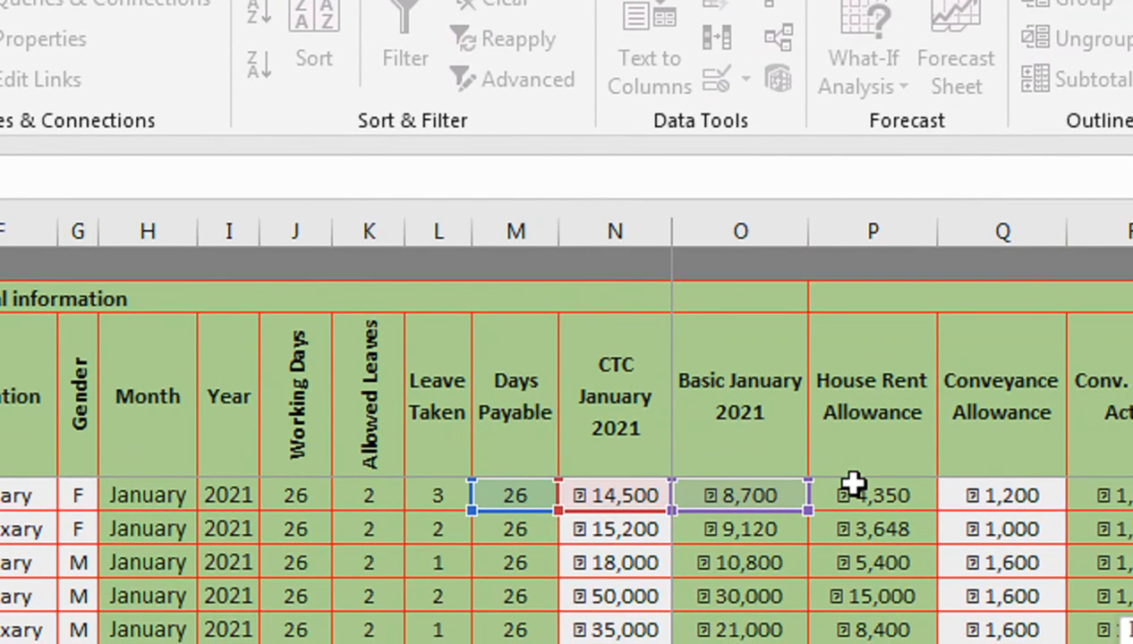
click(848, 483)
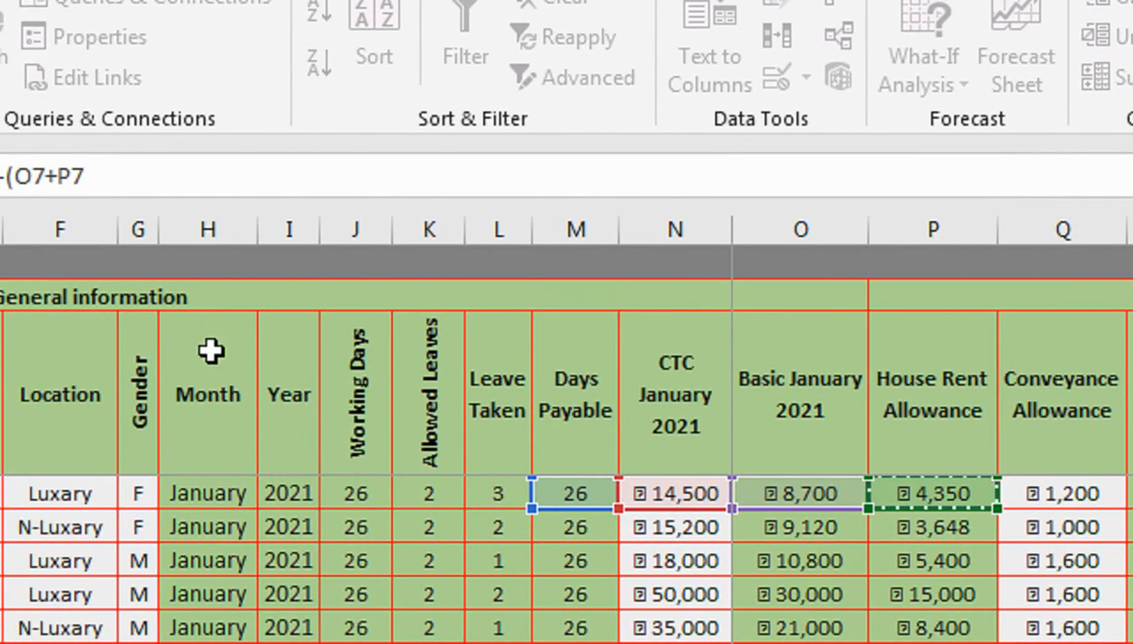
text(-)
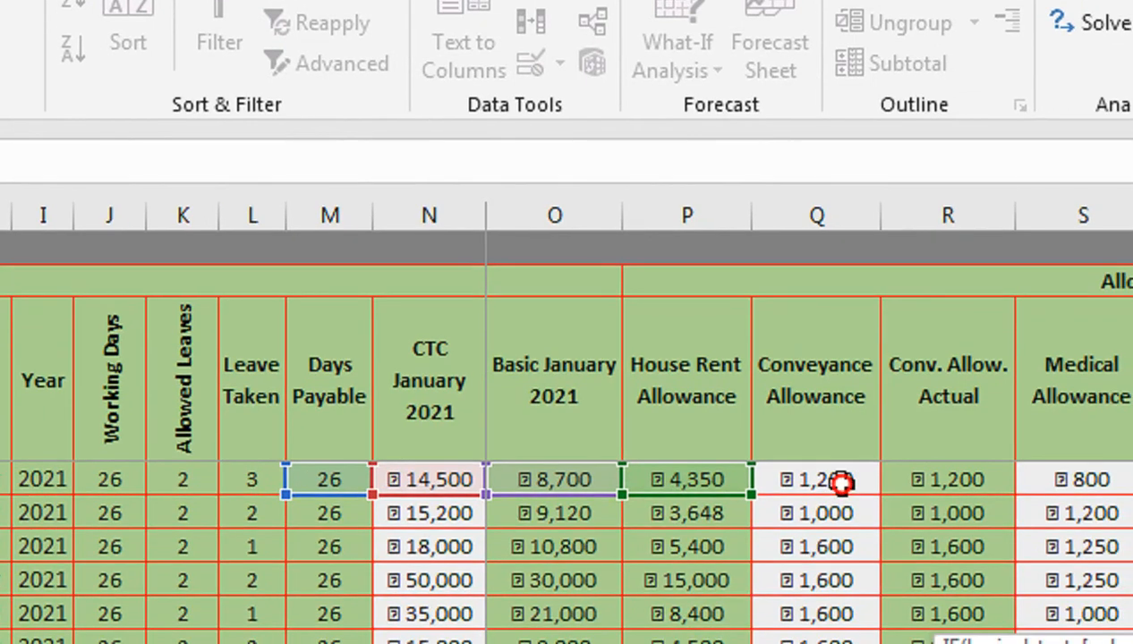
click(844, 489)
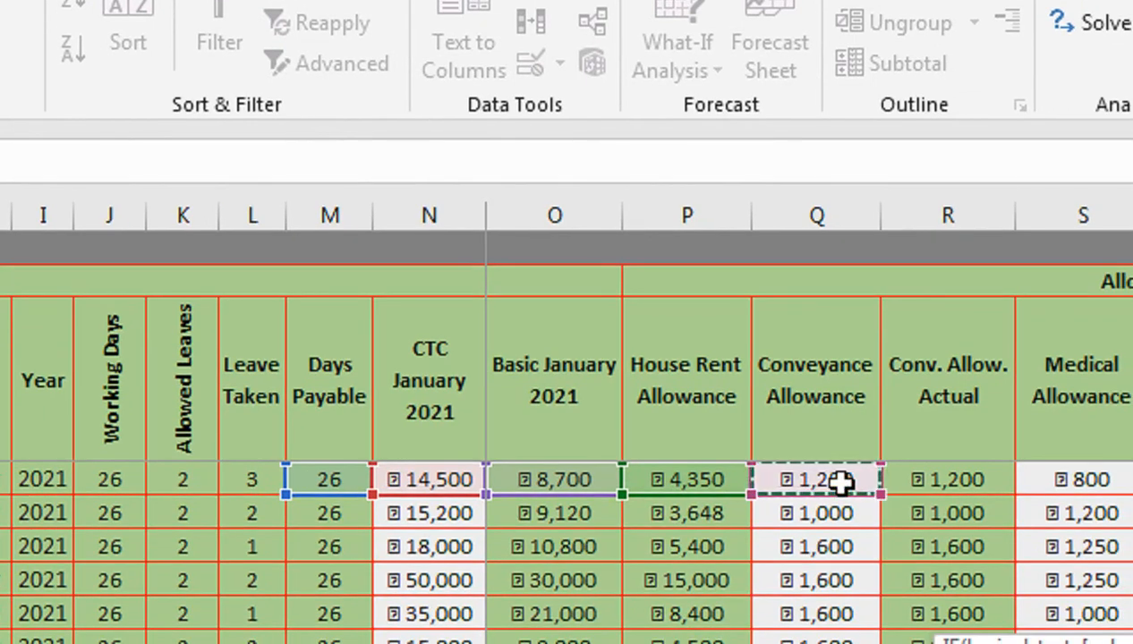
text(-)
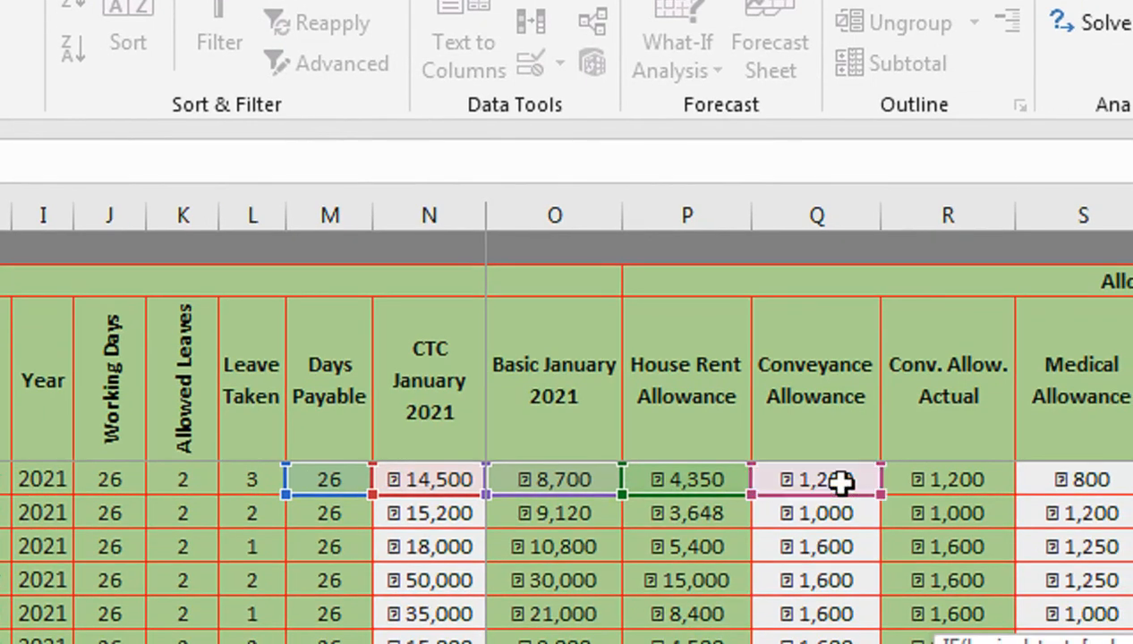
click(1032, 480)
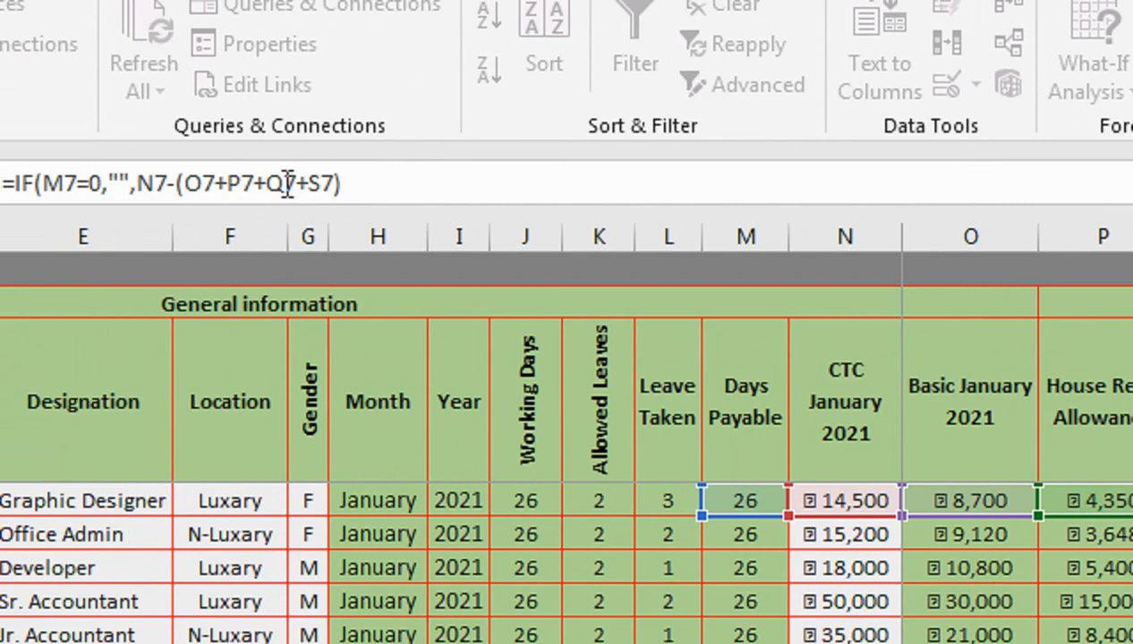
key(Return)
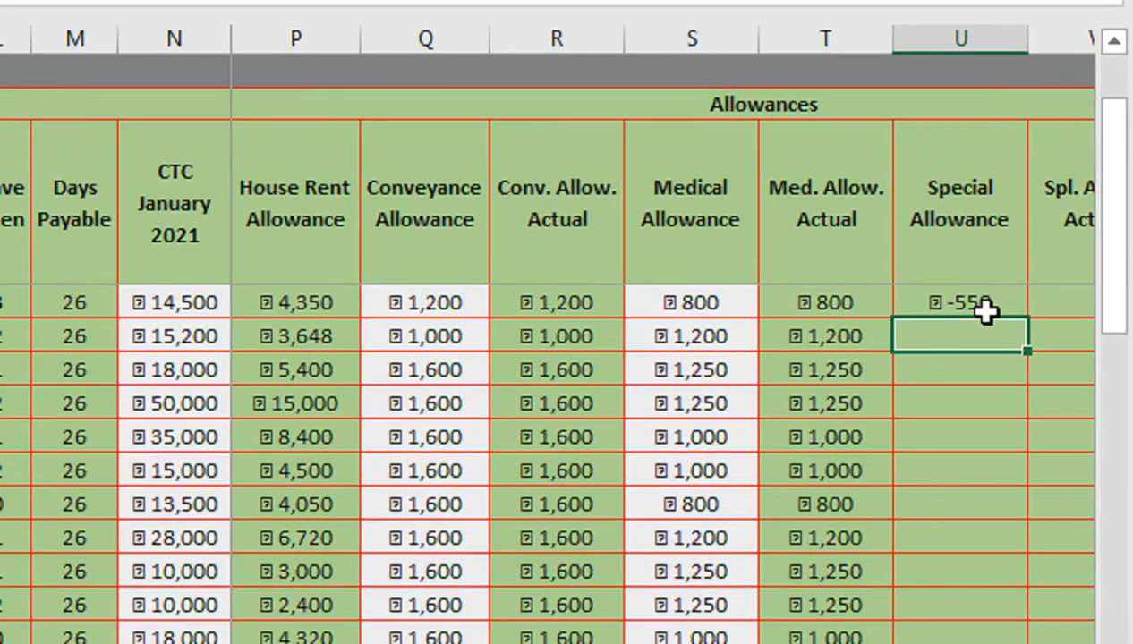
- Fill the Special Allowance formula down the rest of the column
click(1061, 322)
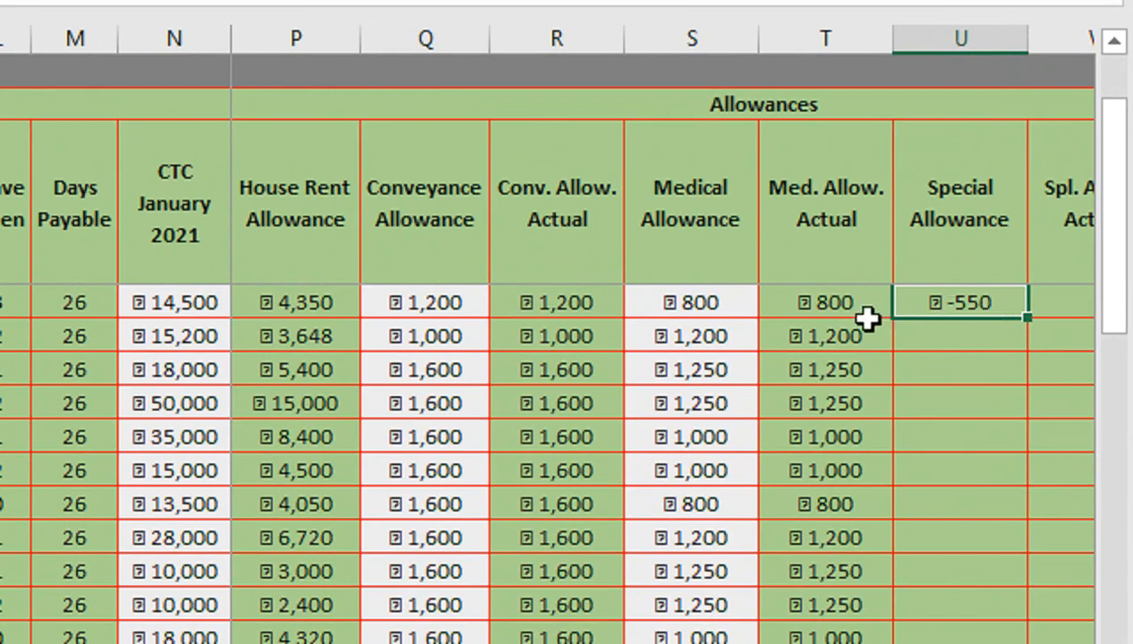
double_click(1027, 318)
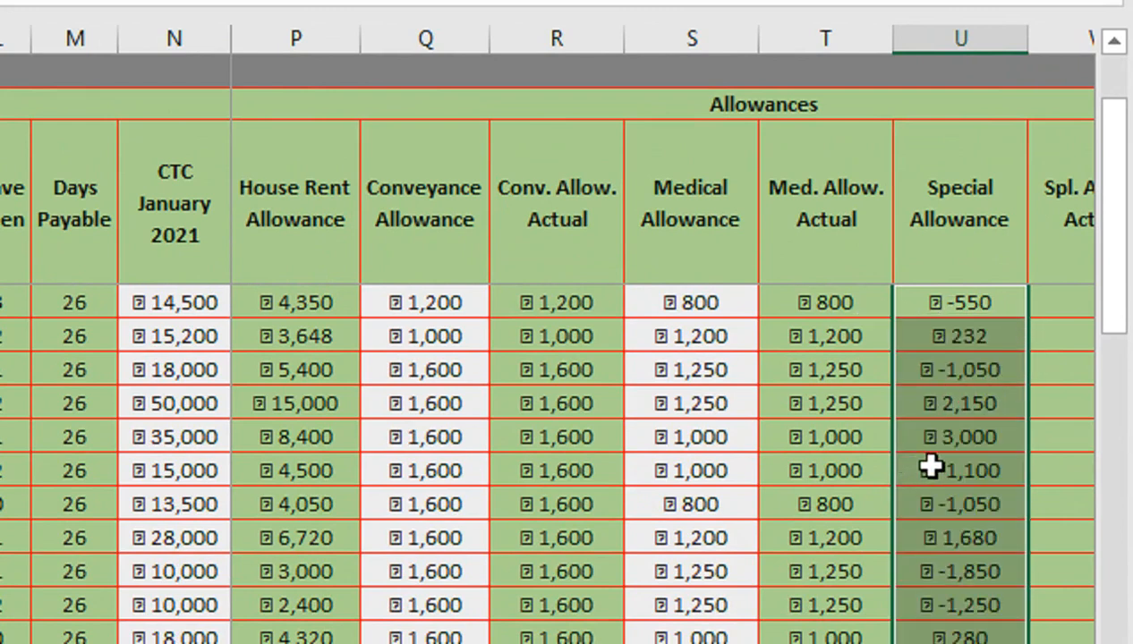
key(Right)
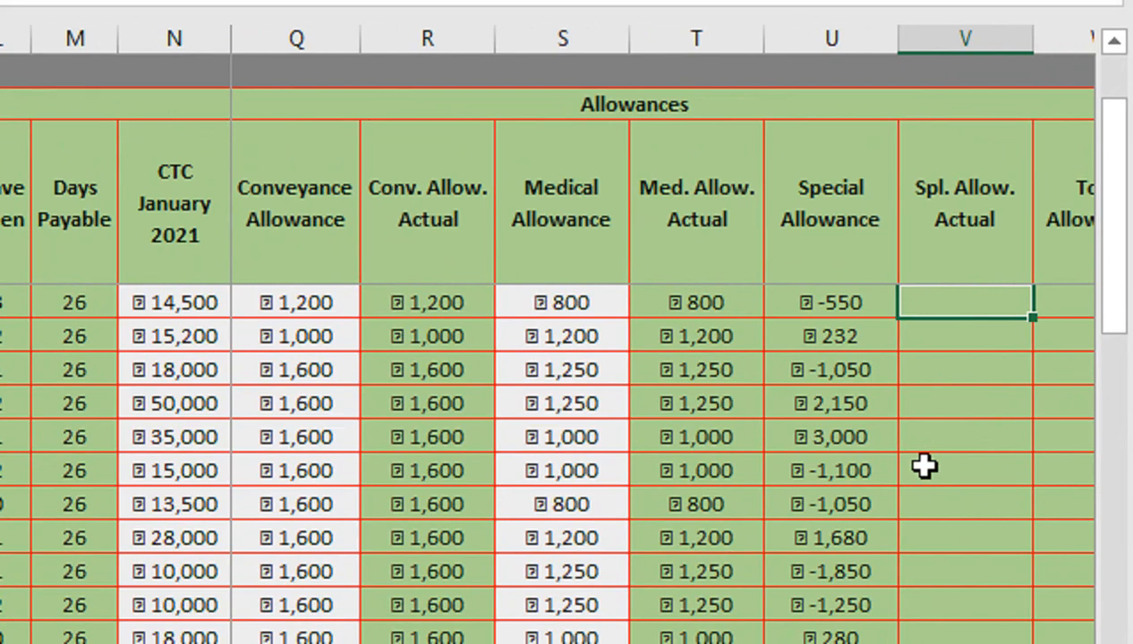
key(Left)
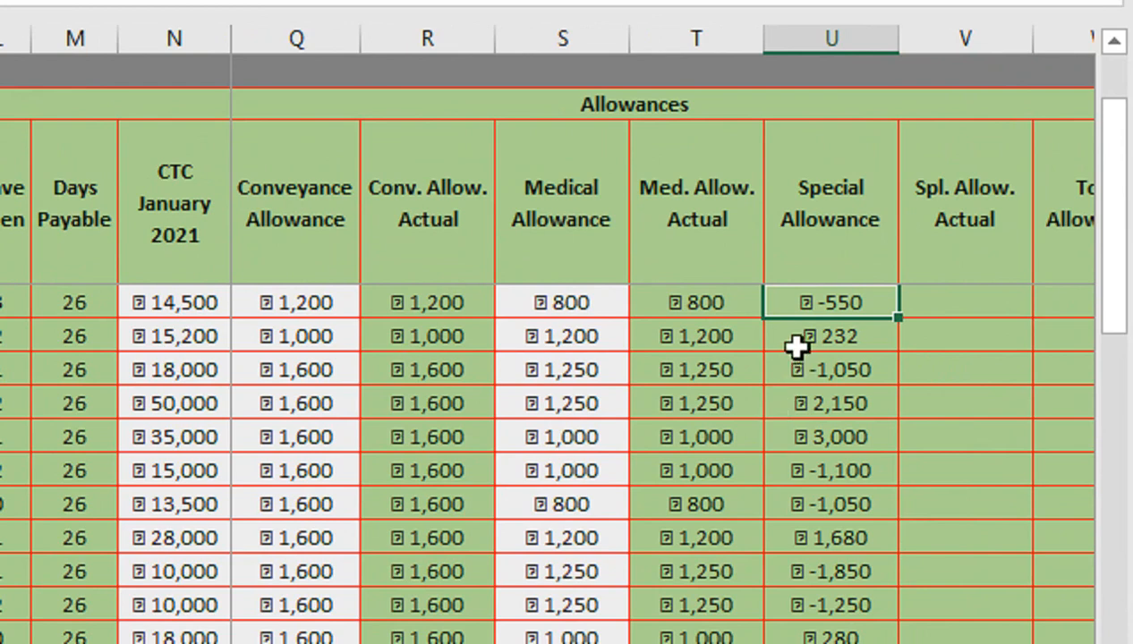
scroll(324, 300, left, 2)
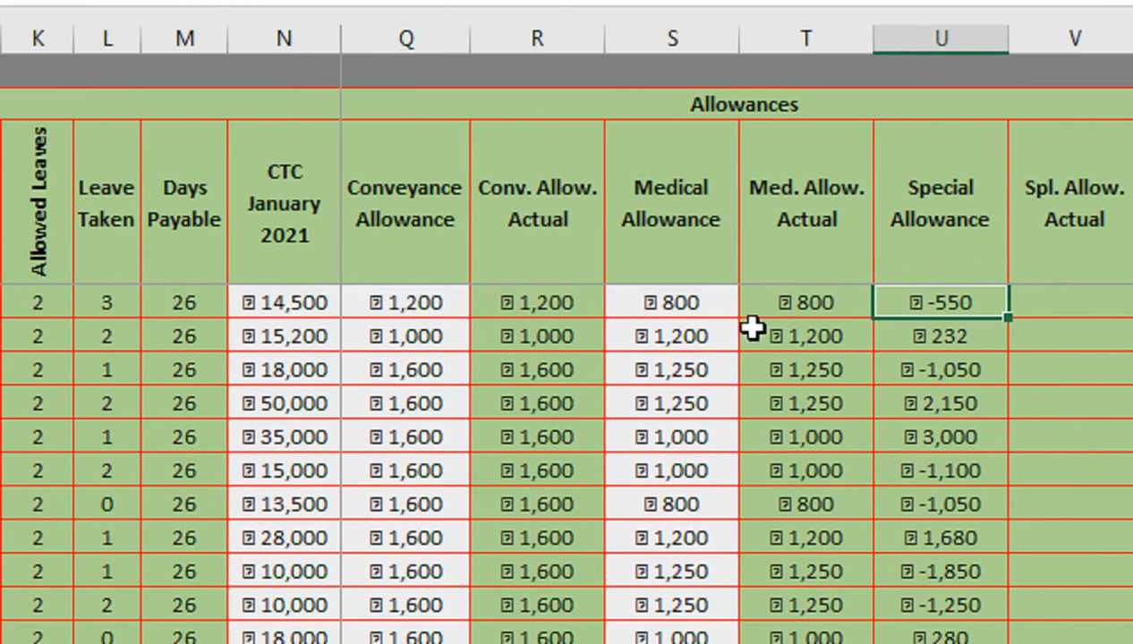
scroll(851, 309, right, 2)
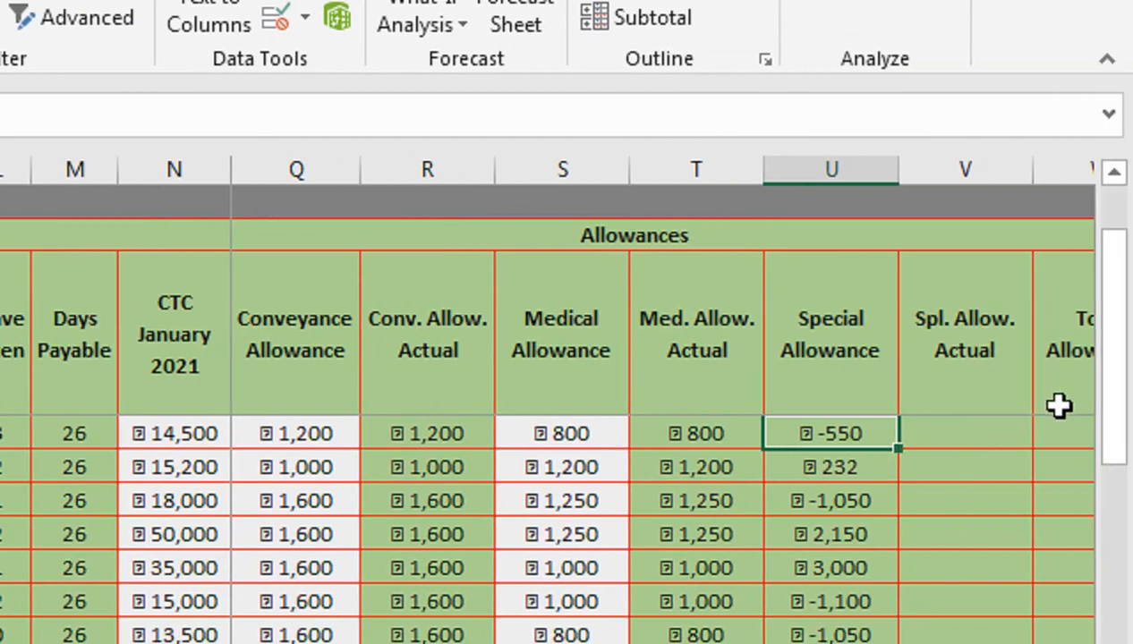
- Extend the Special Allowance formula up to the first three employee rows
drag(1116, 394, 1104, 250)
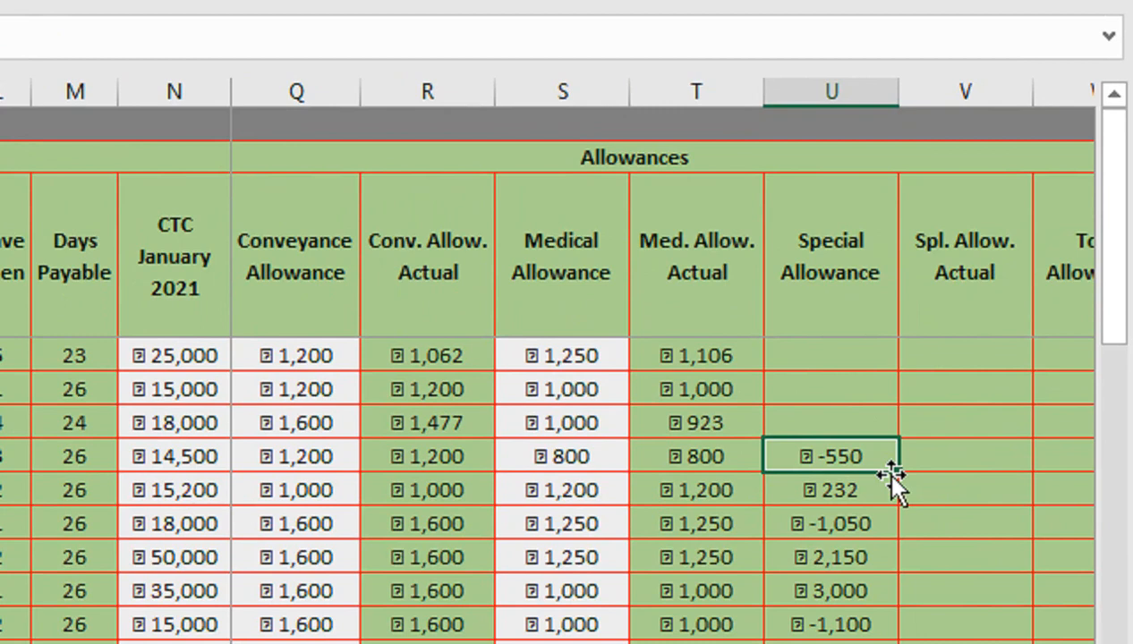
drag(898, 471, 906, 347)
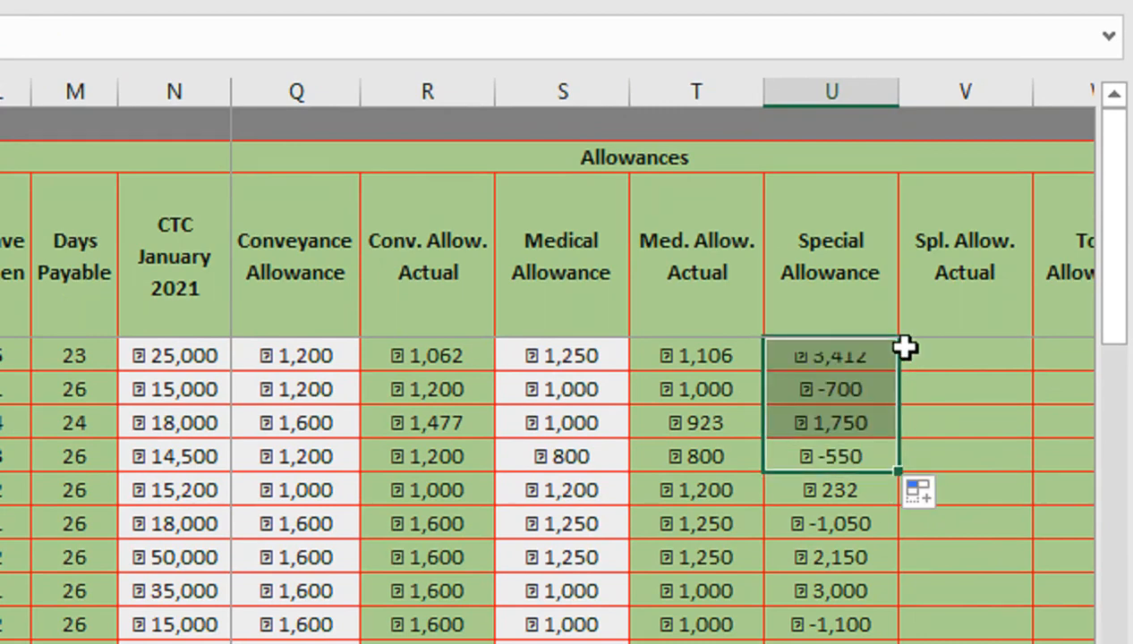
click(803, 349)
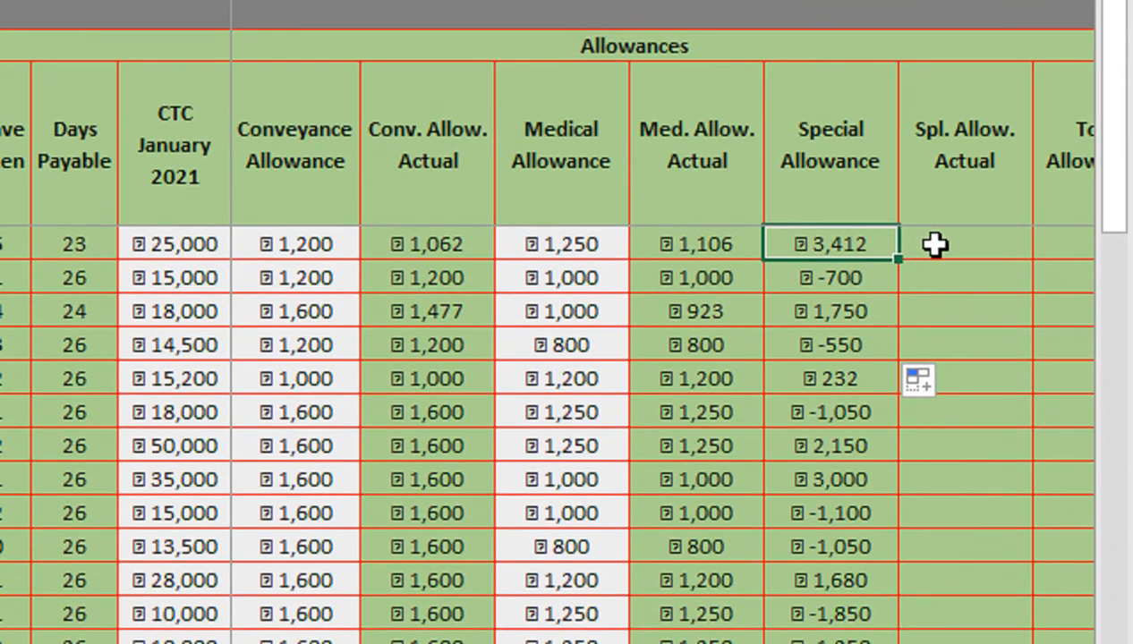
- Enter =IF(M4=0,"",U4/J4*M4) in the first employee's Spl. Allow. Actual cell, accepting the suggested correction
click(935, 245)
text(=IF()
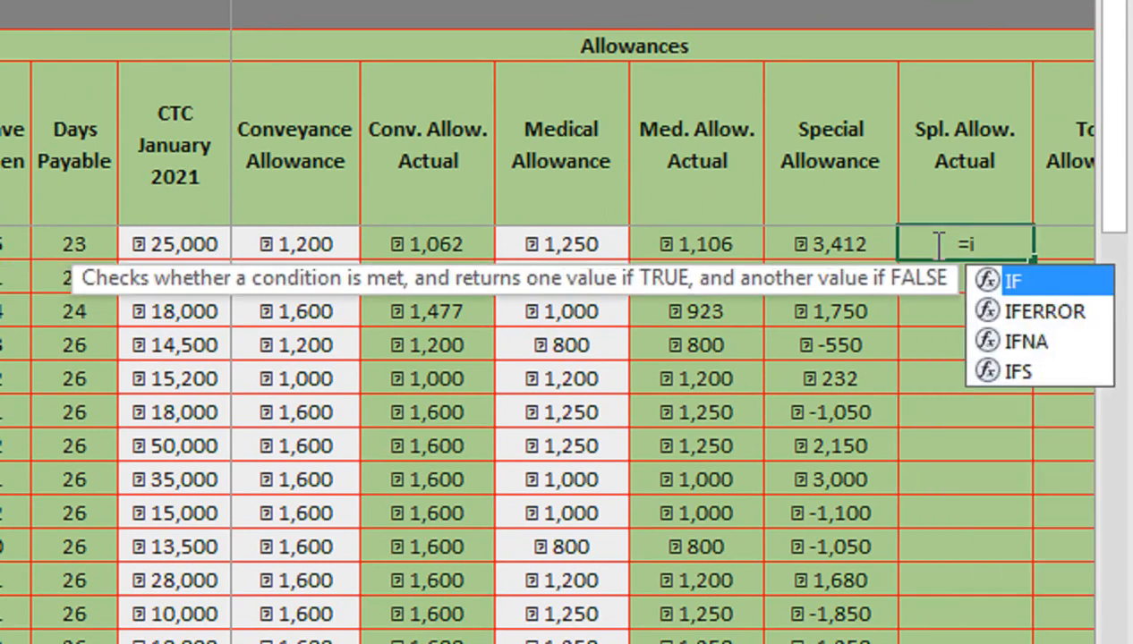
key(Left)
key(Left)
key(Left)
key(Left)
key(Left)
key(Left)
key(Left)
key(Left)
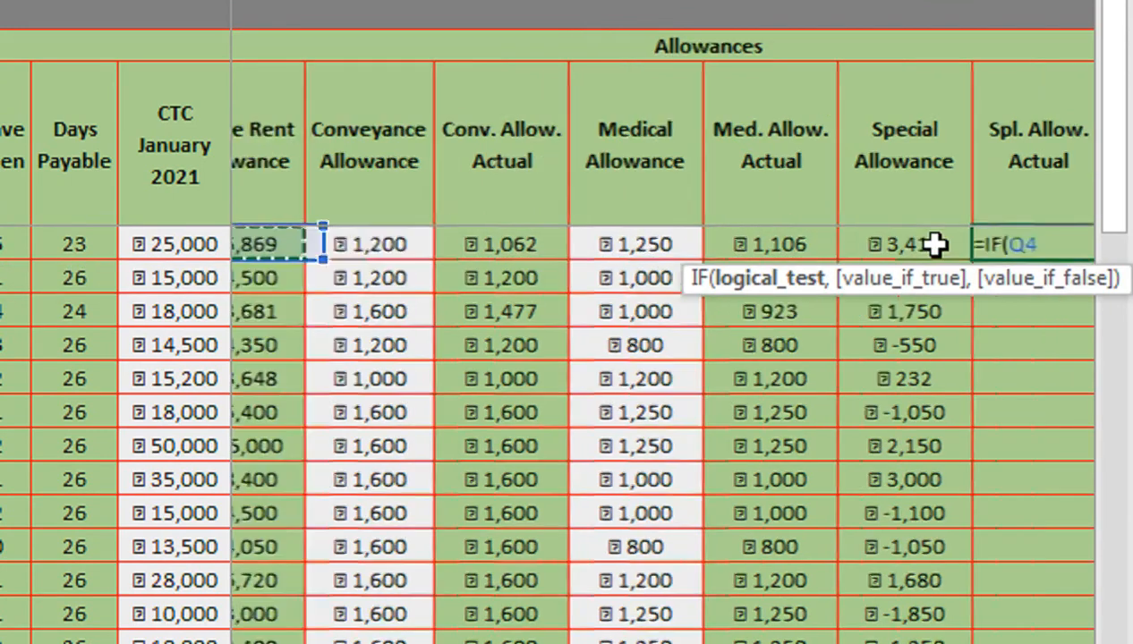
key(Left)
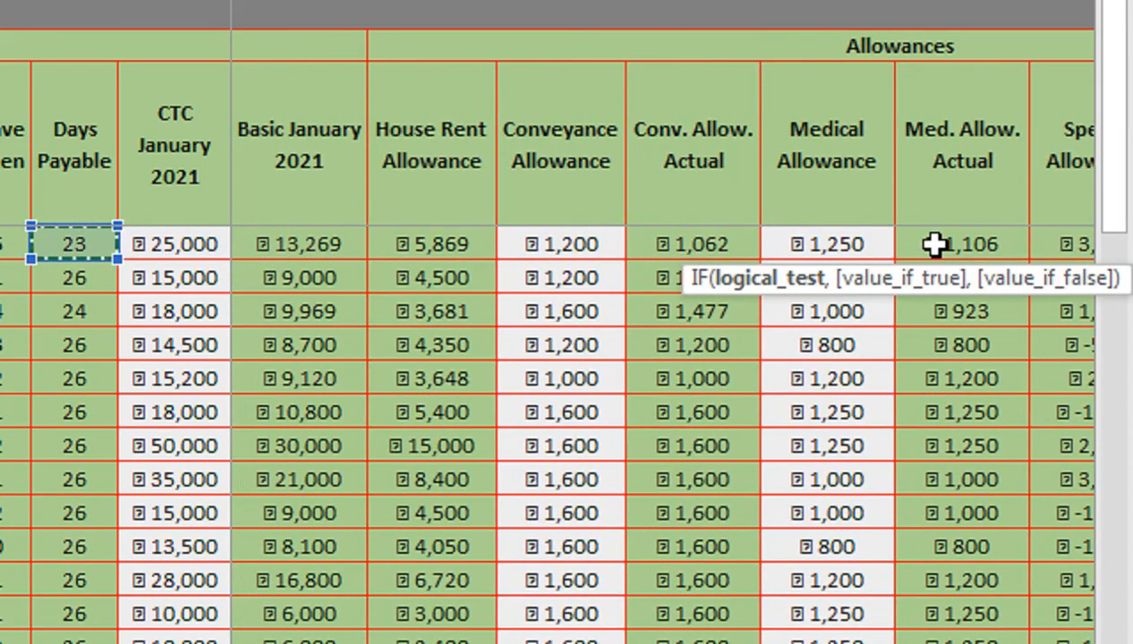
text(=IF(M4)
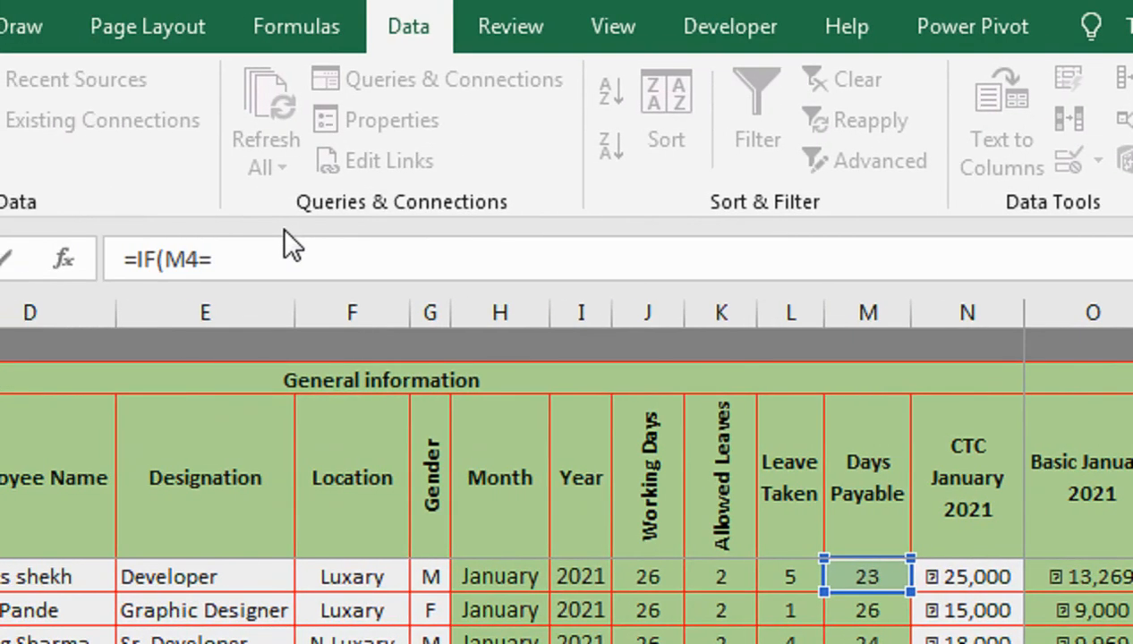
text(=0,"",)
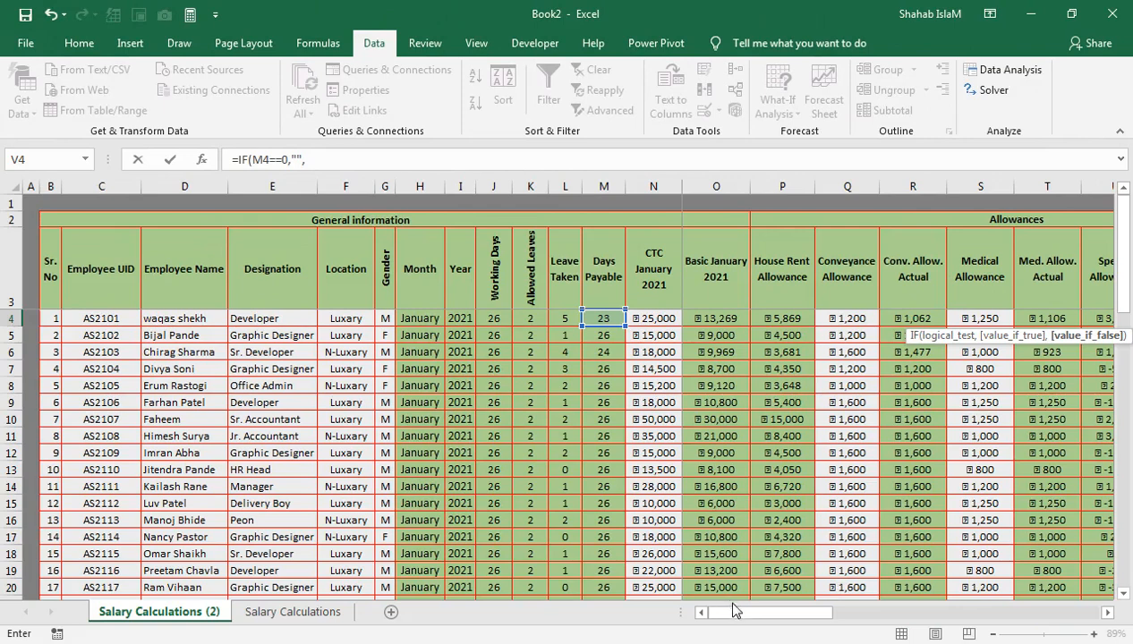
drag(732, 610, 815, 615)
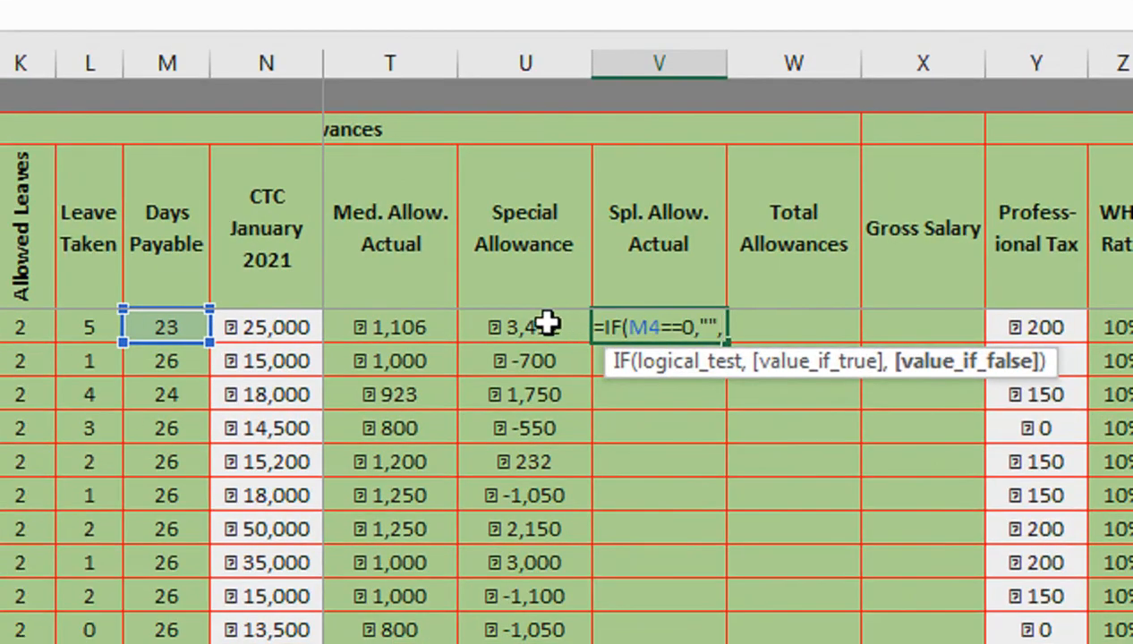
click(794, 318)
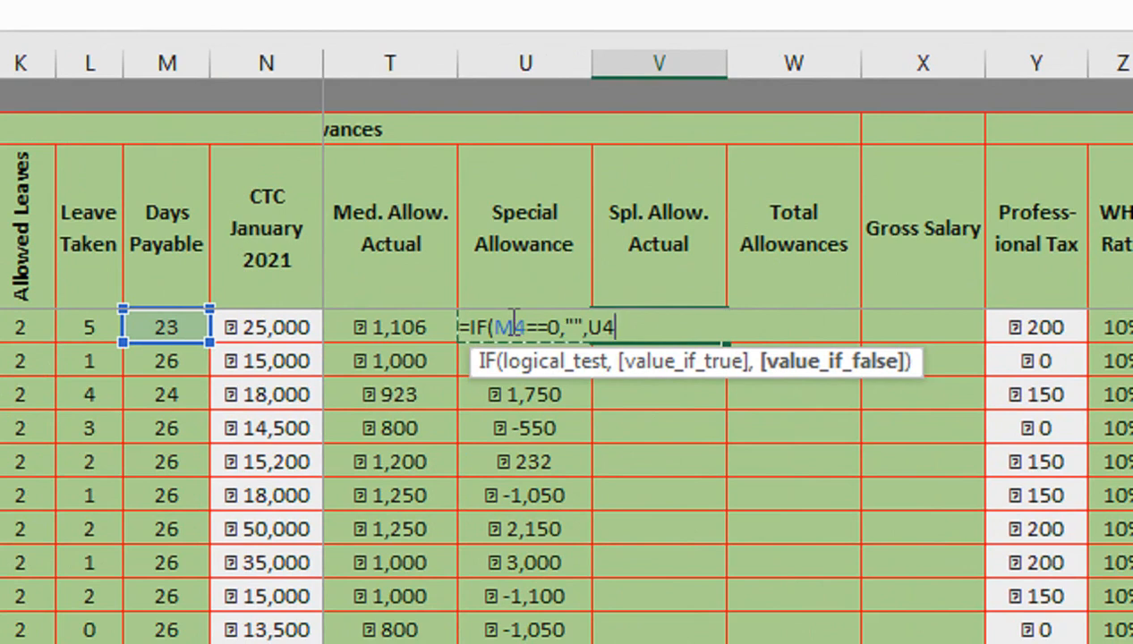
text(/)
scroll(273, 370, left, 4)
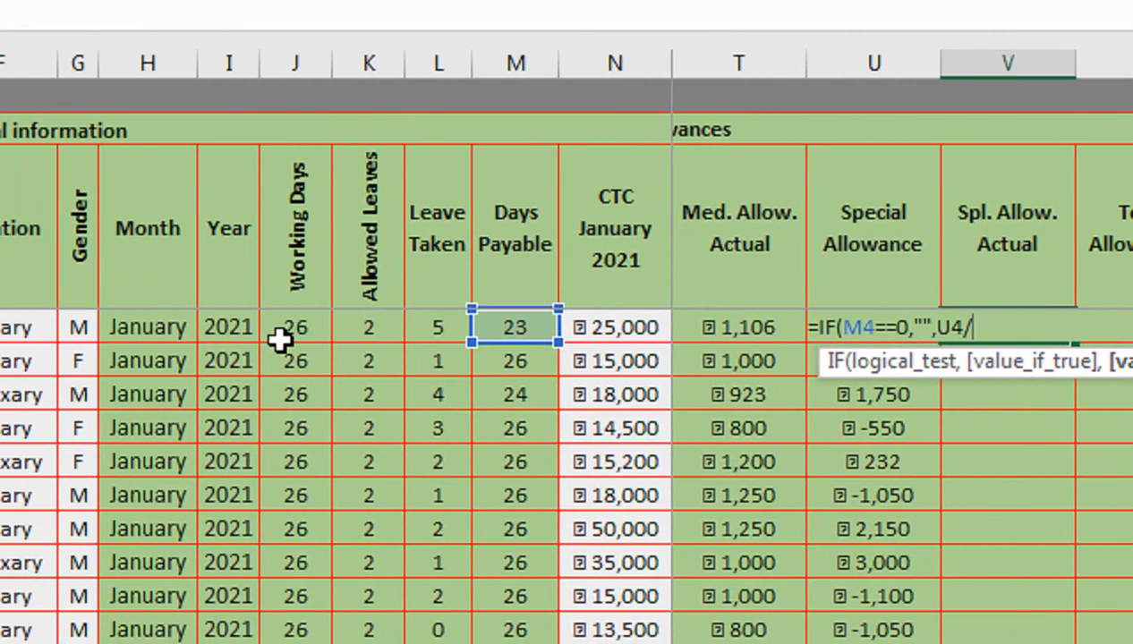
click(283, 335)
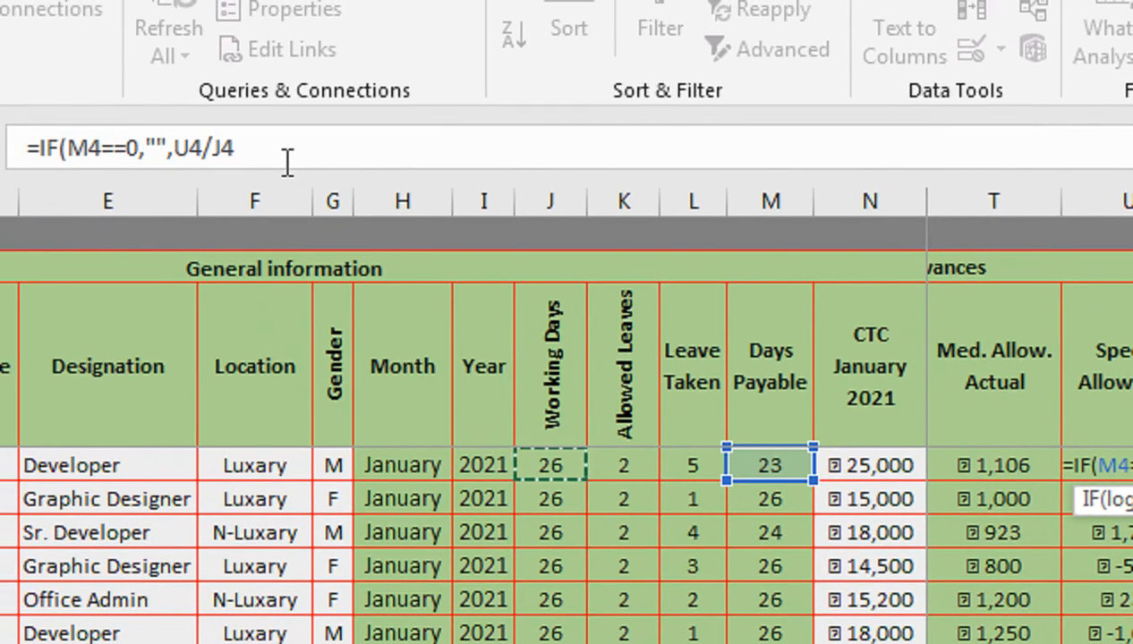
text(*)
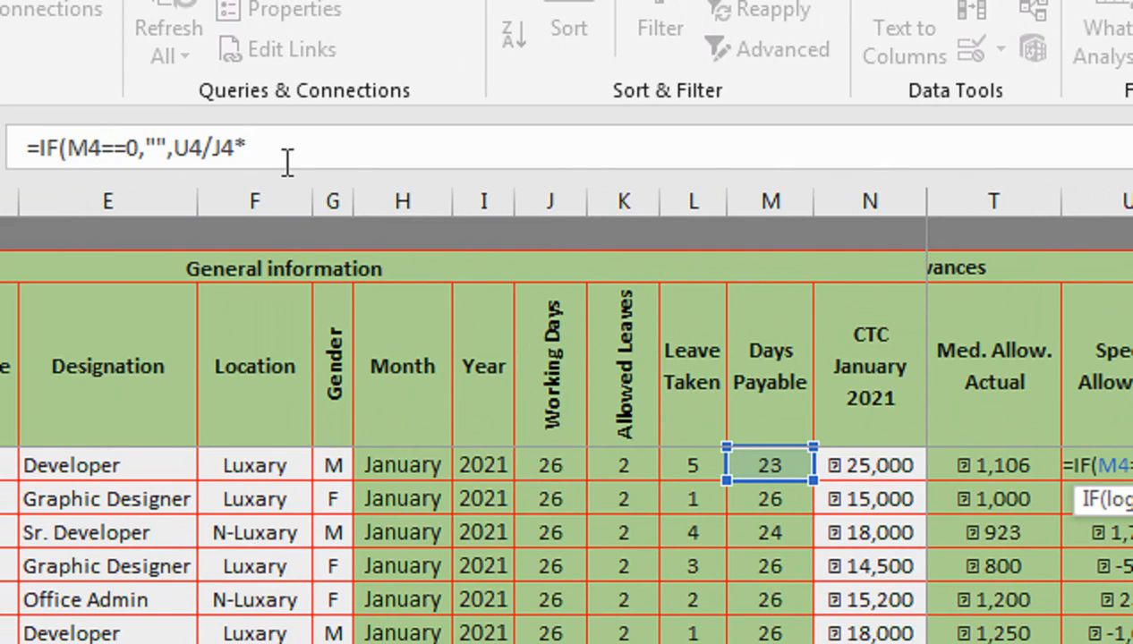
click(767, 462)
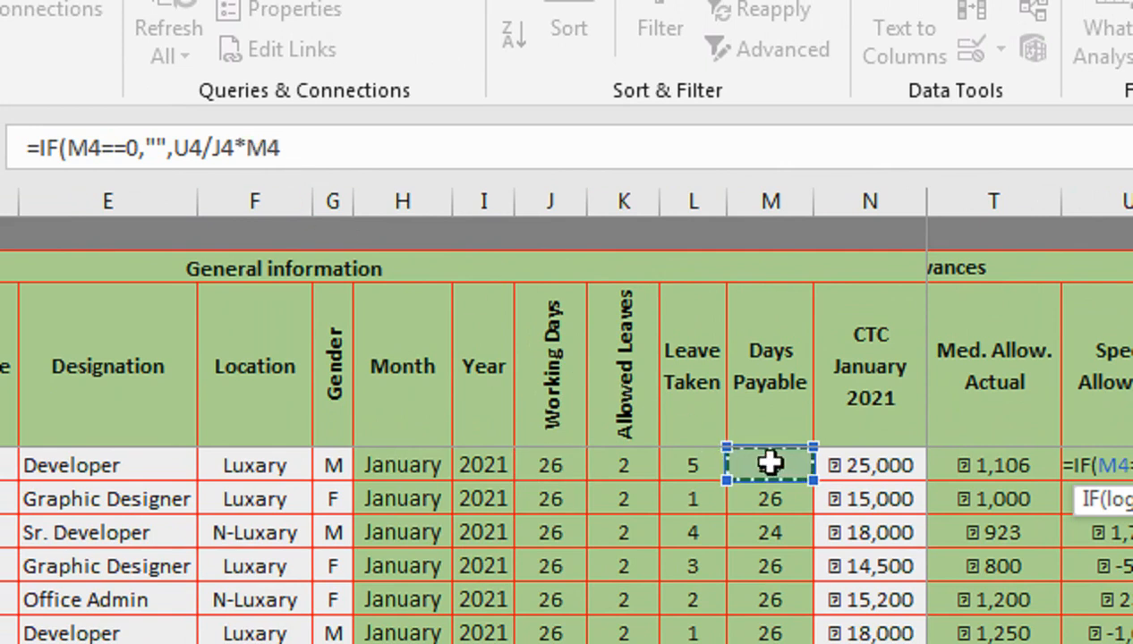
text())
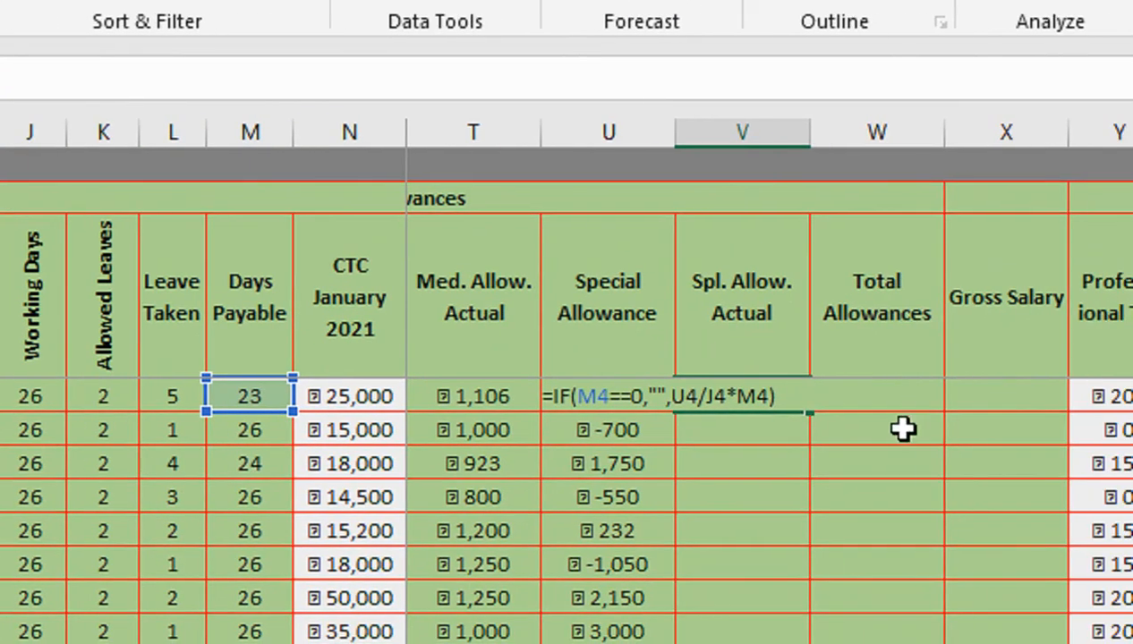
key(Return)
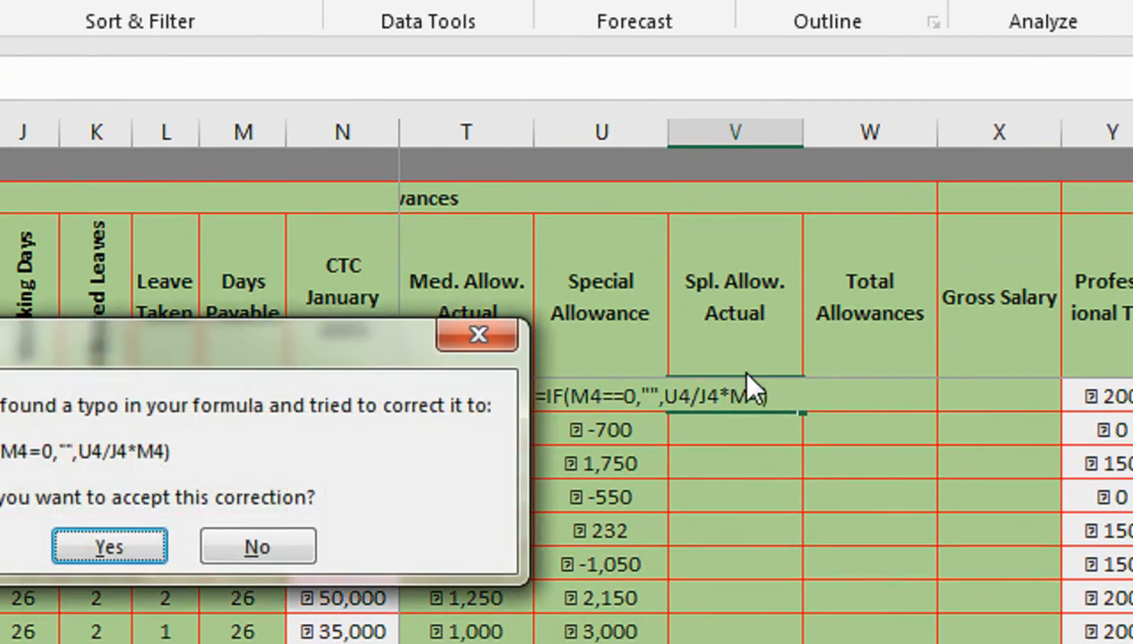
key(Return)
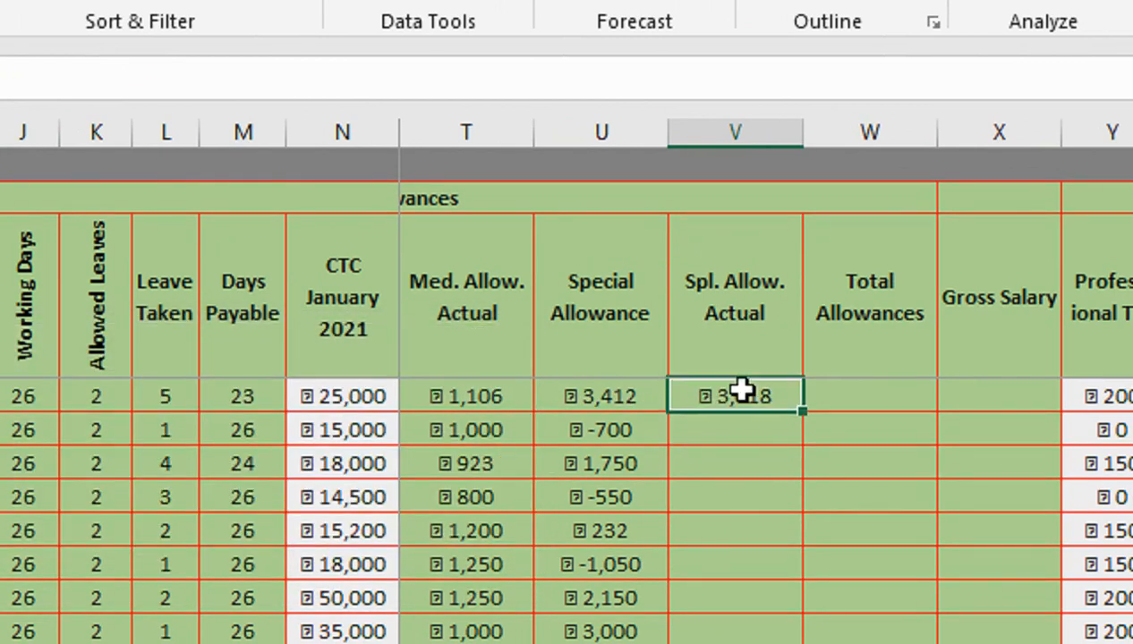
- Fill the Spl. Allow. Actual formula down the rest of the column
double_click(803, 411)
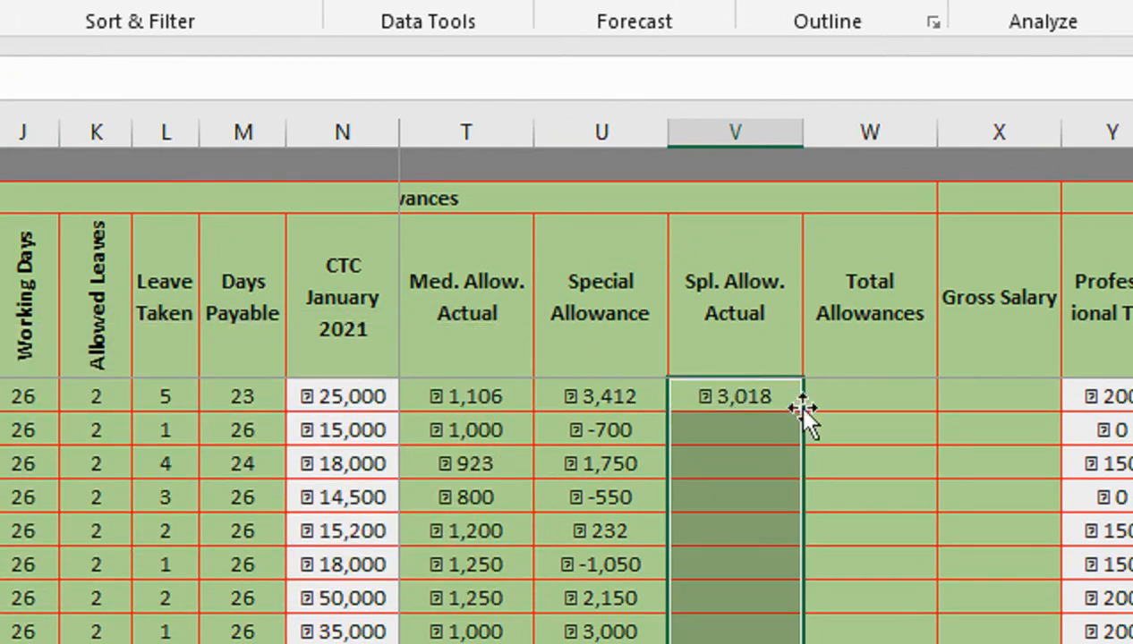
click(793, 419)
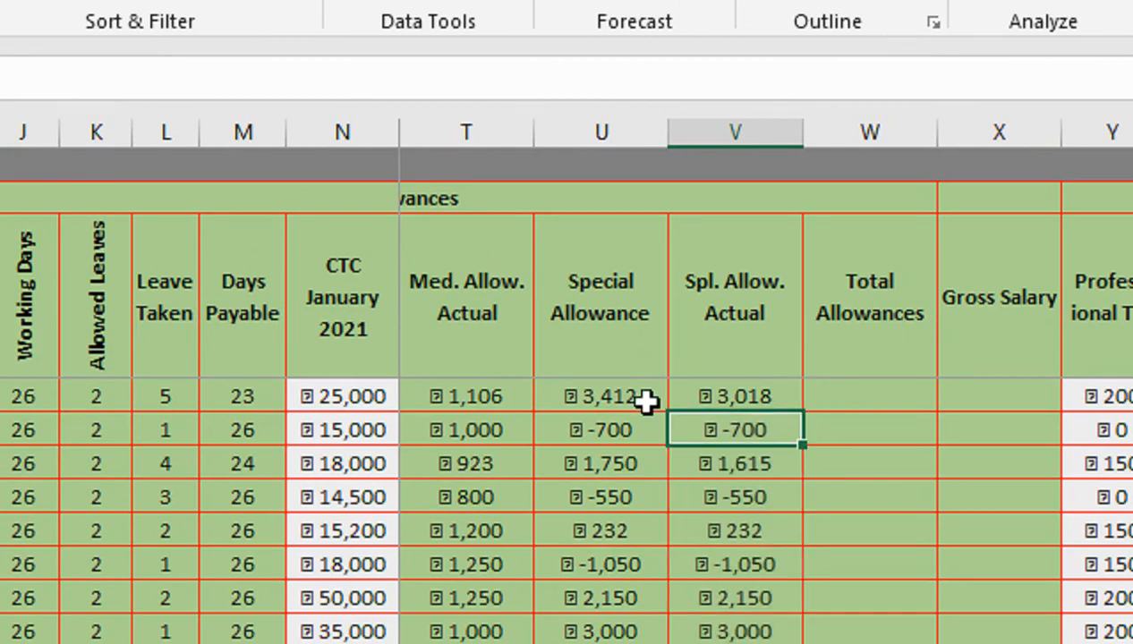
- Enter =P4+R4+T4+V4 in the first employee's Total Allowances cell to sum House Rent and the actual allowances
click(844, 388)
text(=)
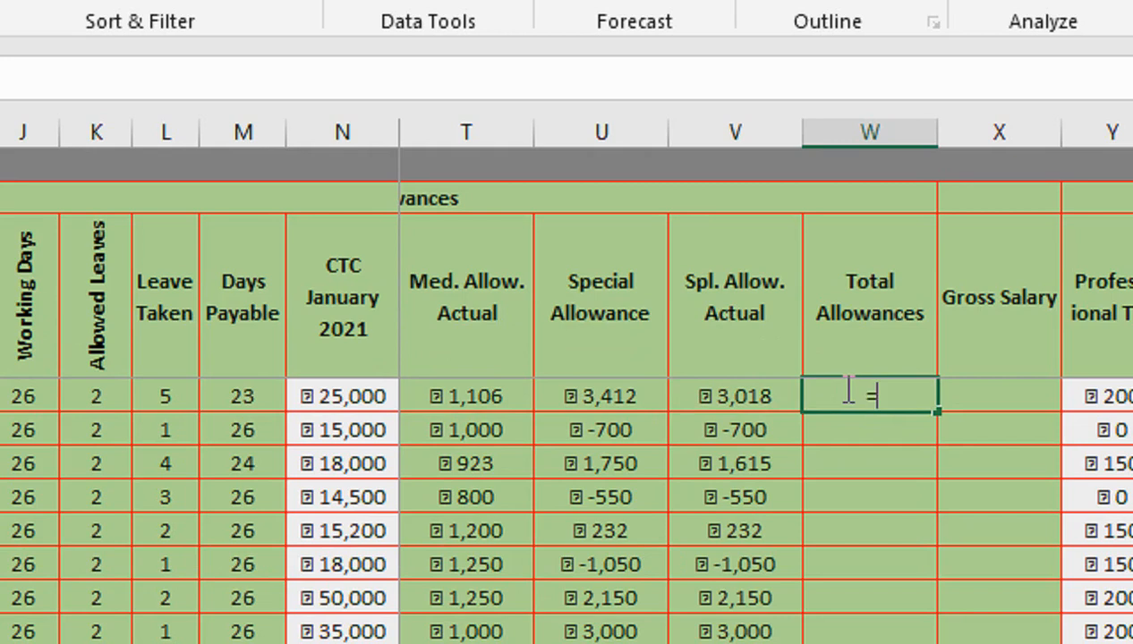
key(Left)
key(Left)
key(Left)
key(Left)
key(Left)
key(Left)
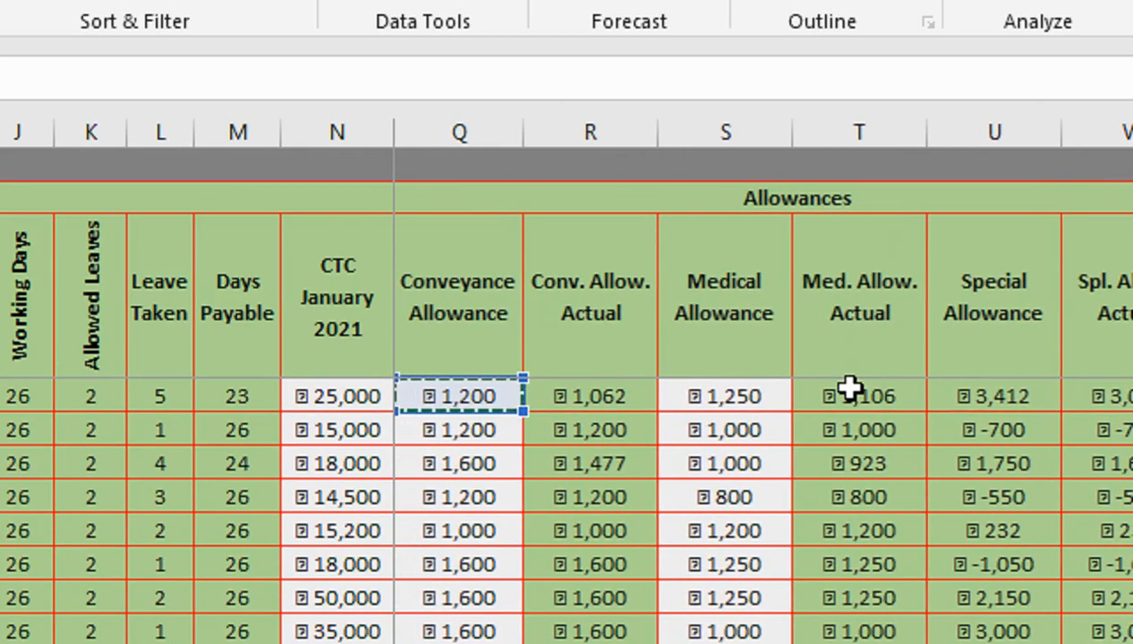
key(Left)
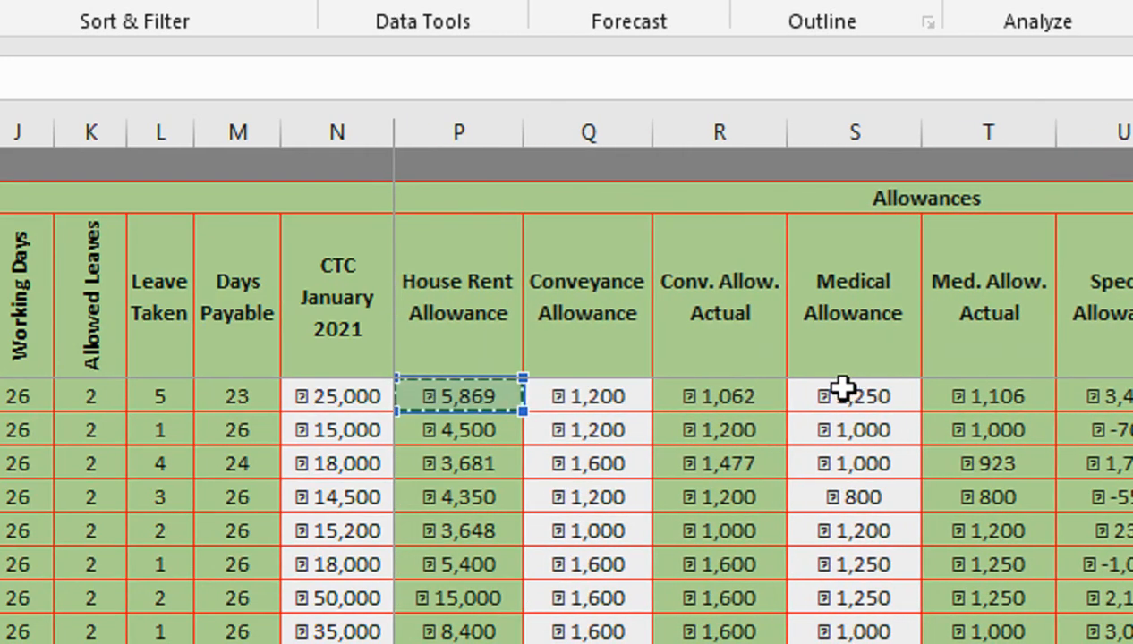
text(+)
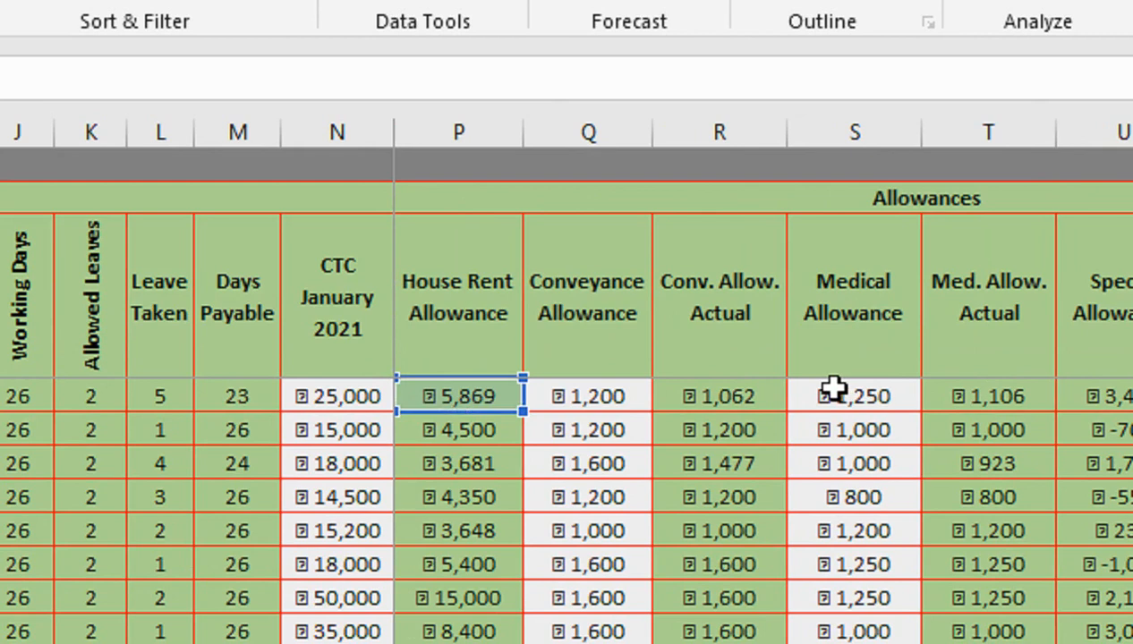
key(Right)
key(Right)
key(Left)
key(Left)
key(Left)
key(Left)
key(Left)
key(Left)
key(Left)
key(Left)
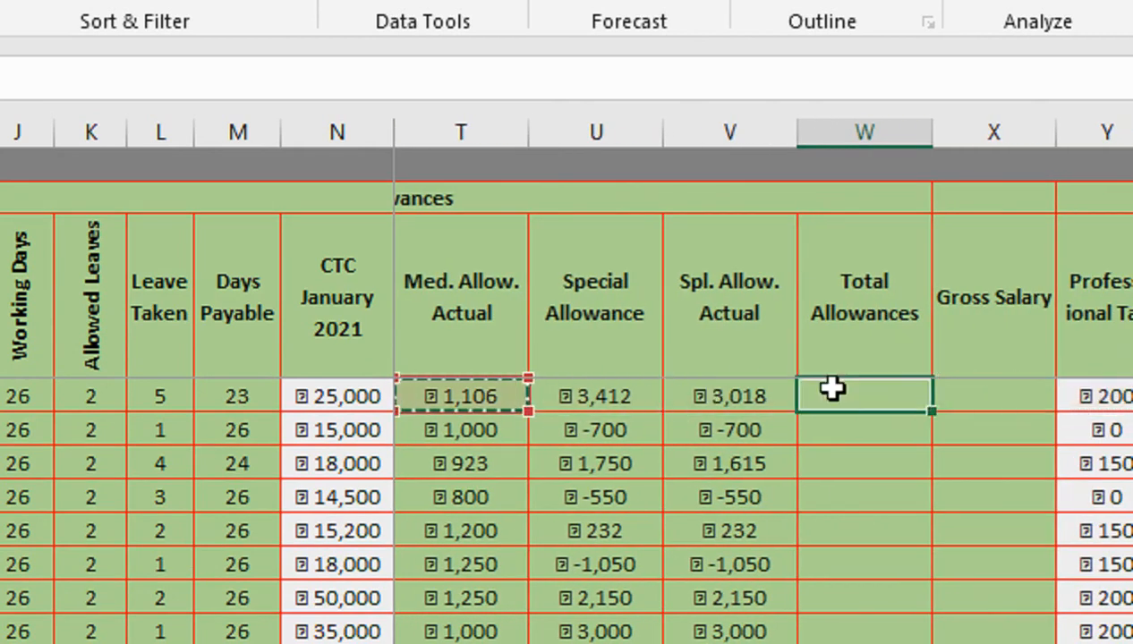
key(Right)
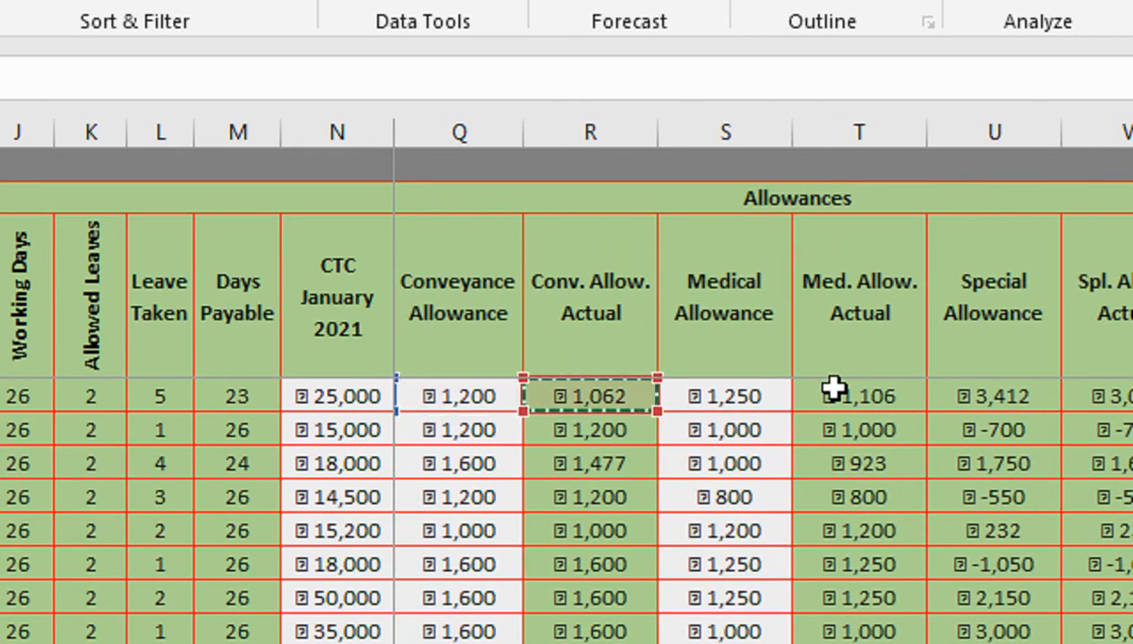
text(+)
key(Left)
key(Left)
key(Left)
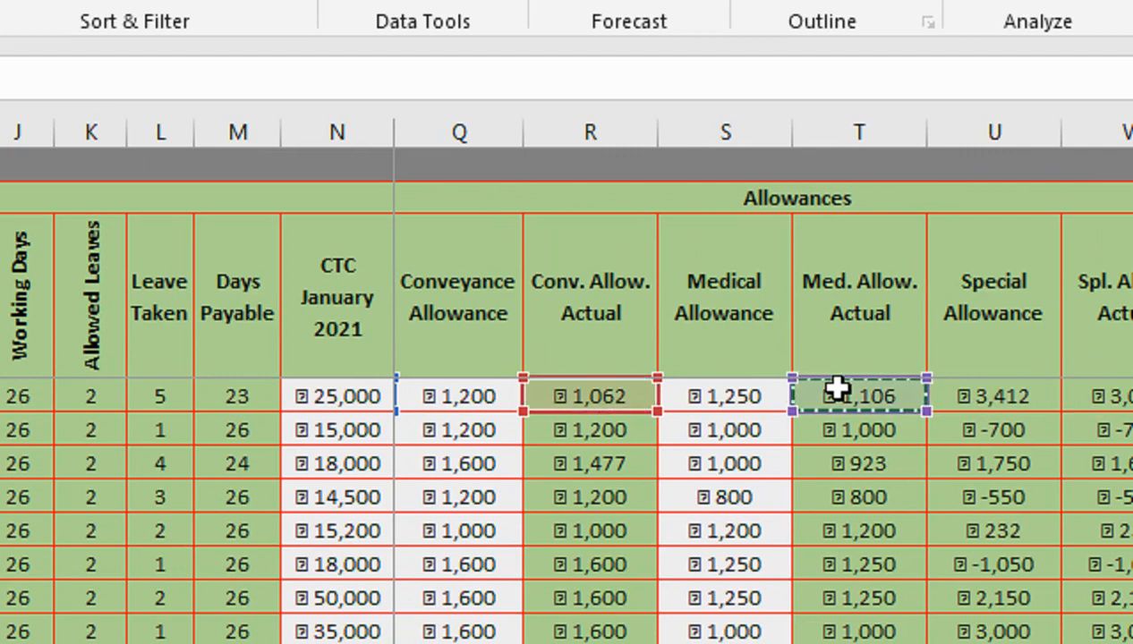
scroll(859, 391, right, 2)
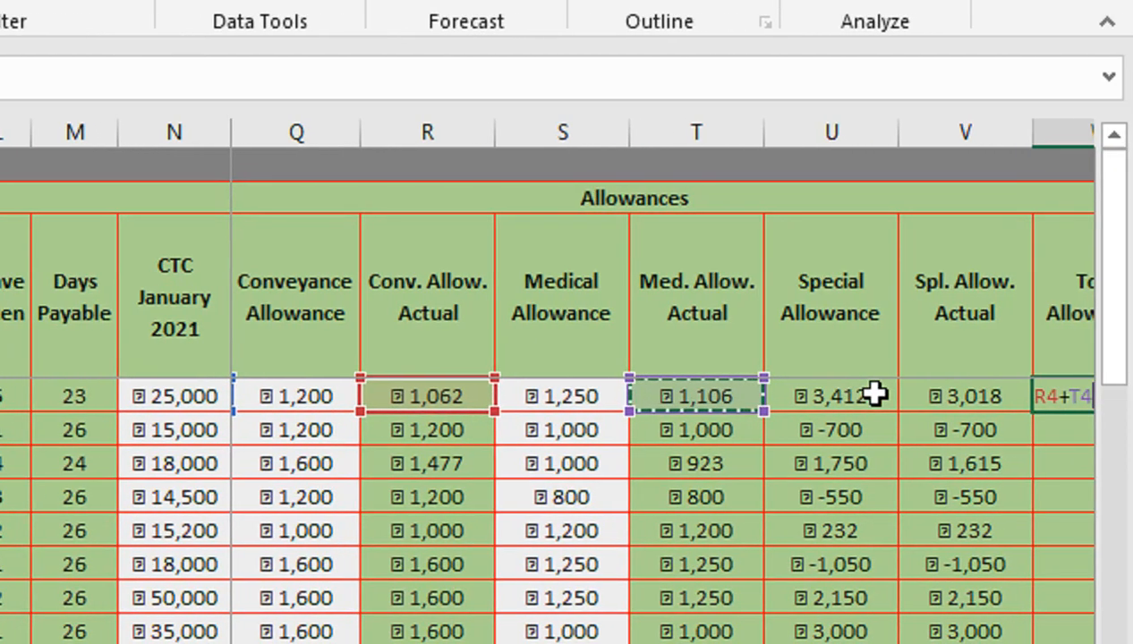
text(+)
key(Left)
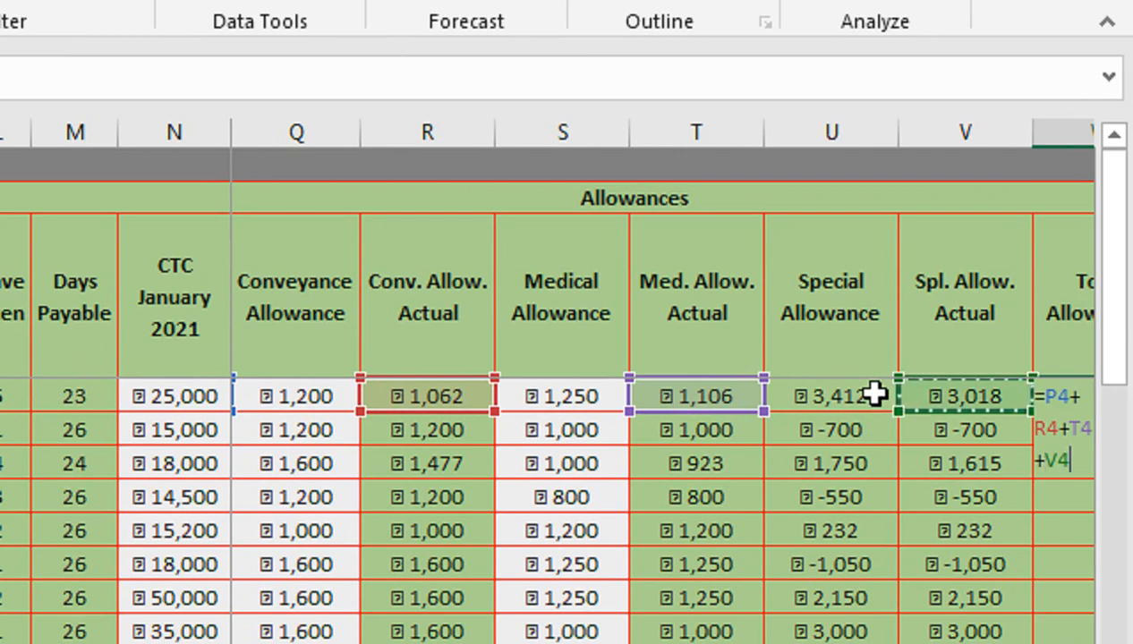
text())
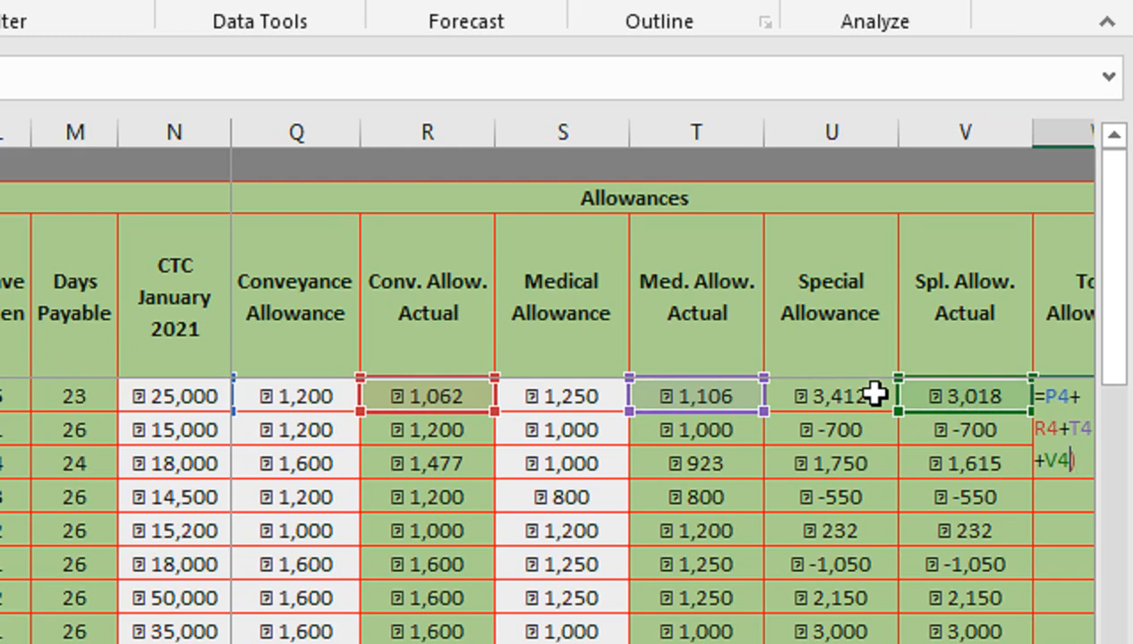
key(Return)
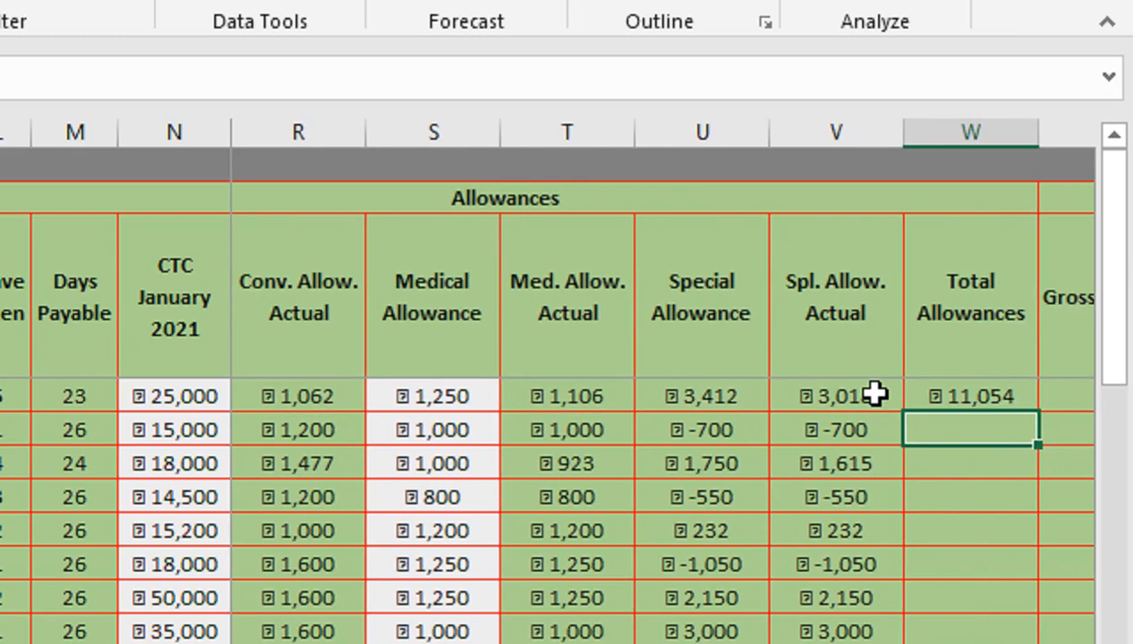
- Fill the Total Allowances formula down the rest of the column
click(1018, 399)
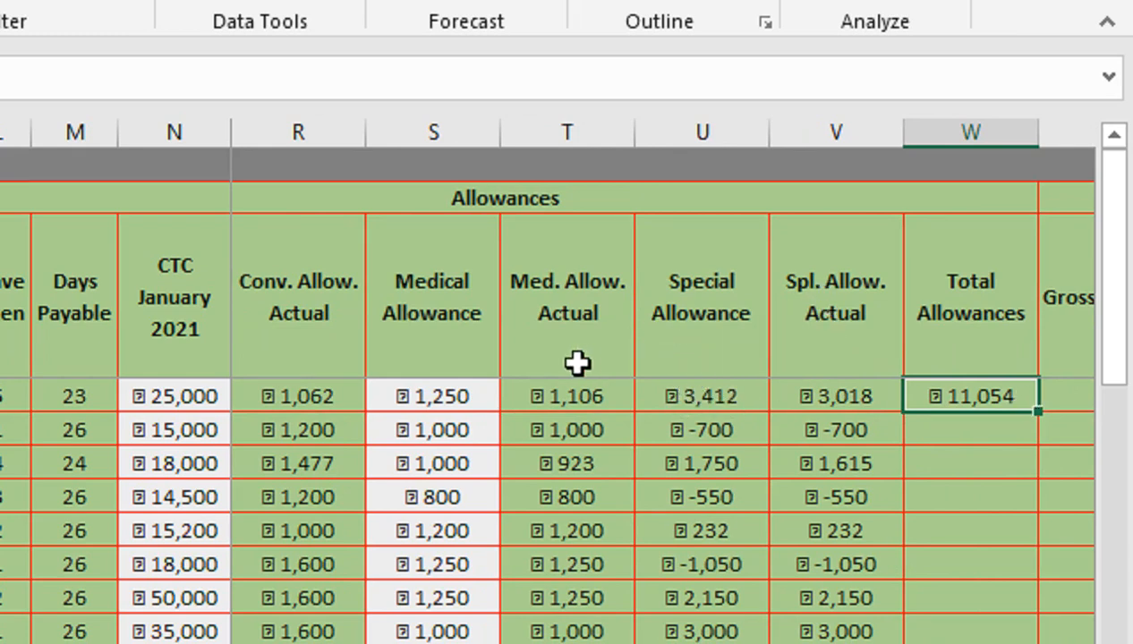
double_click(1040, 413)
- Enter =O4+W4 in the first employee's Gross Salary cell, adding Basic to Total Allowances
click(1067, 404)
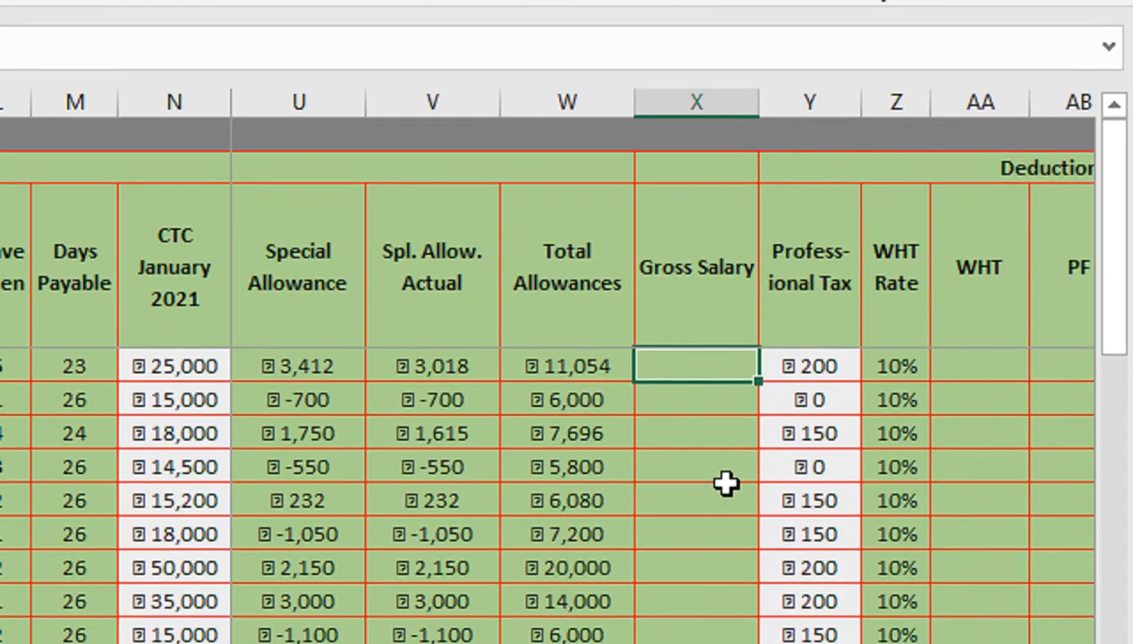
text(=)
key(Left)
key(Left)
key(Left)
key(Left)
key(Left)
key(Left)
key(Left)
key(Left)
key(Left)
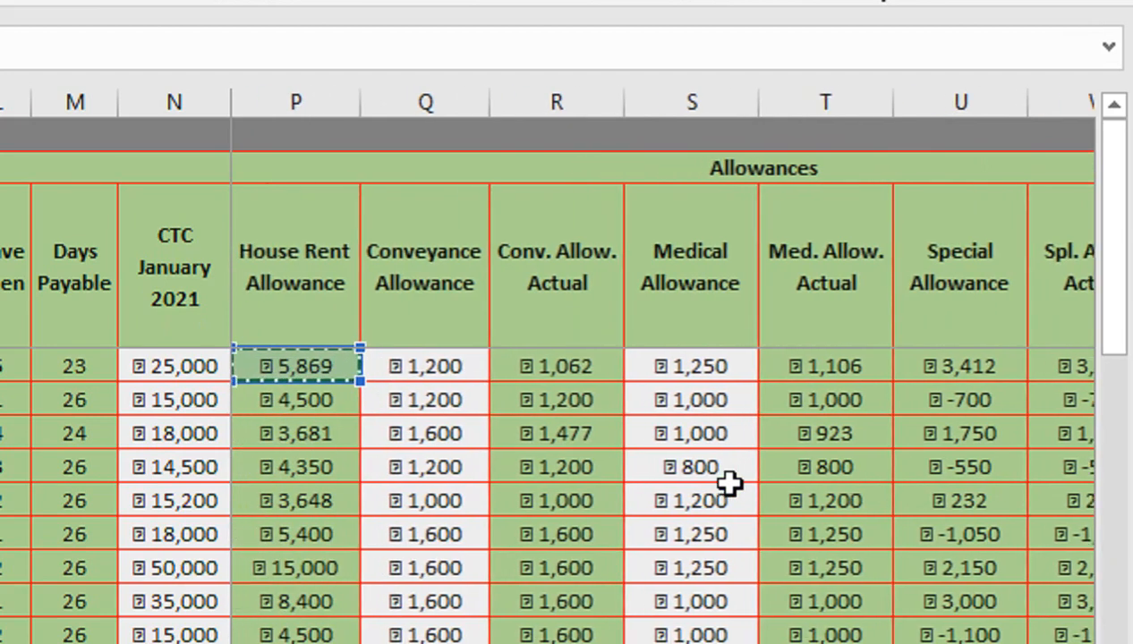
text(+)
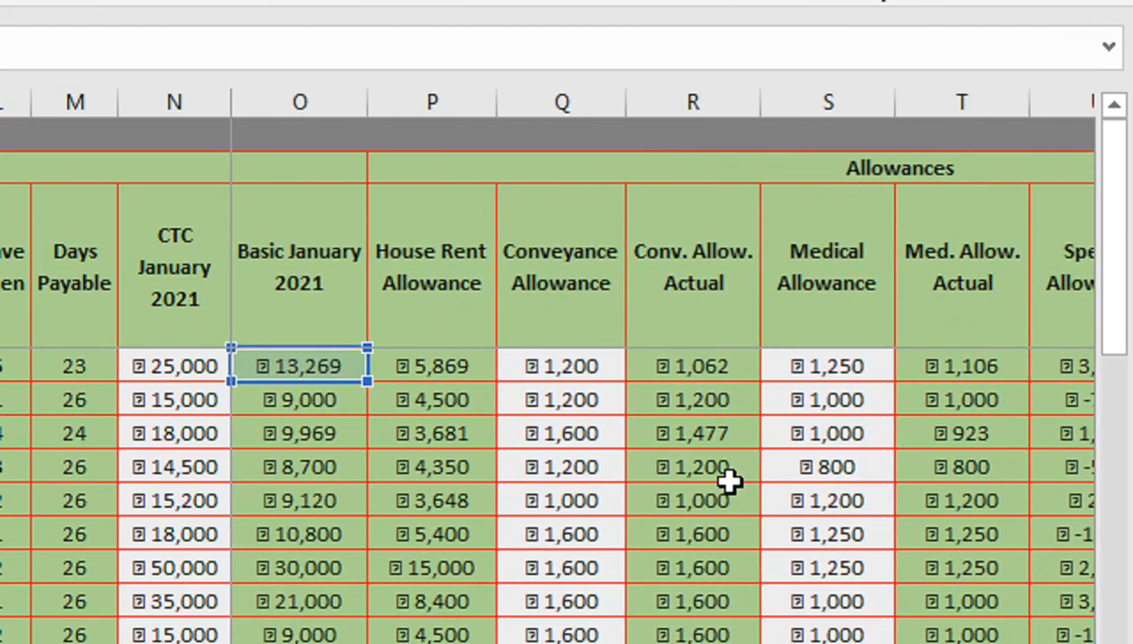
key(Right)
key(Right)
key(Right)
key(Left)
key(Left)
key(Left)
key(Left)
key(Left)
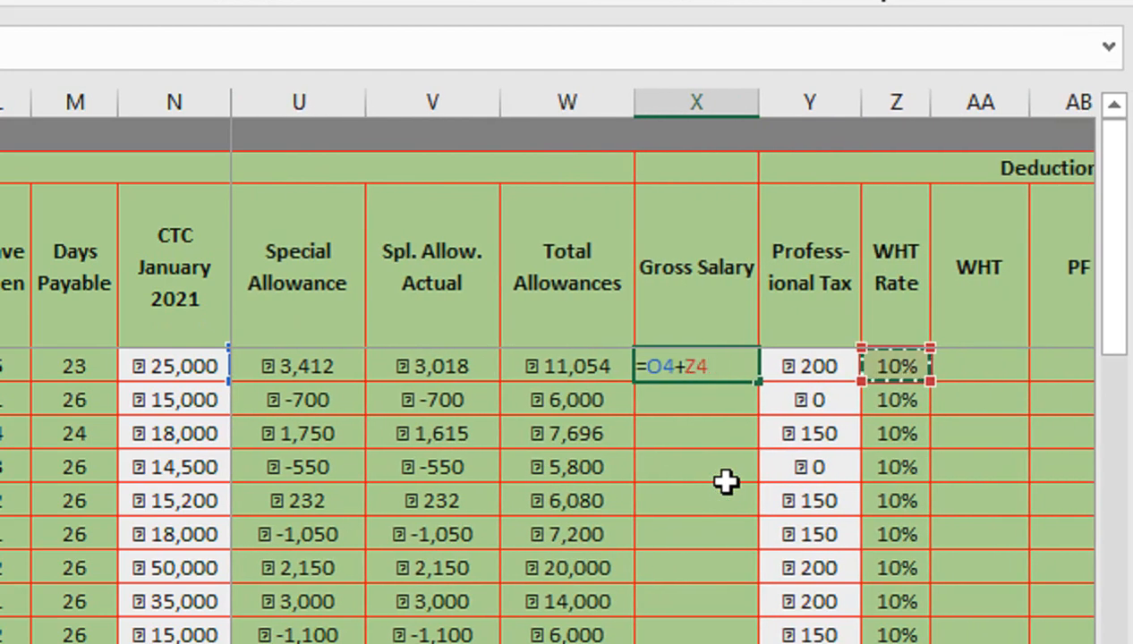
key(Right)
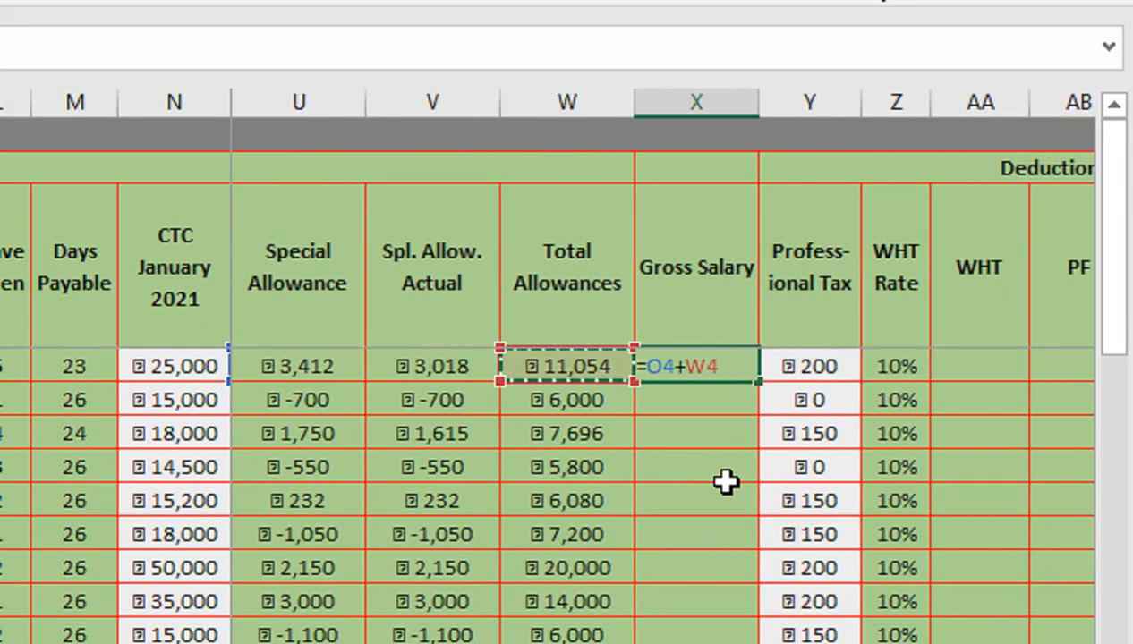
key(Return)
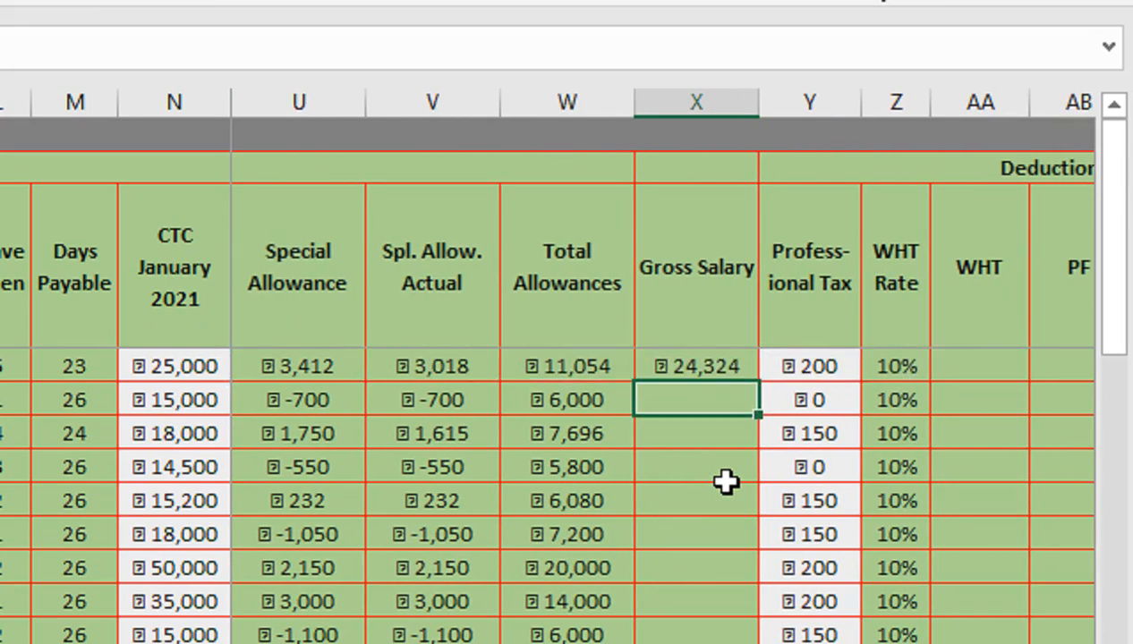
click(728, 374)
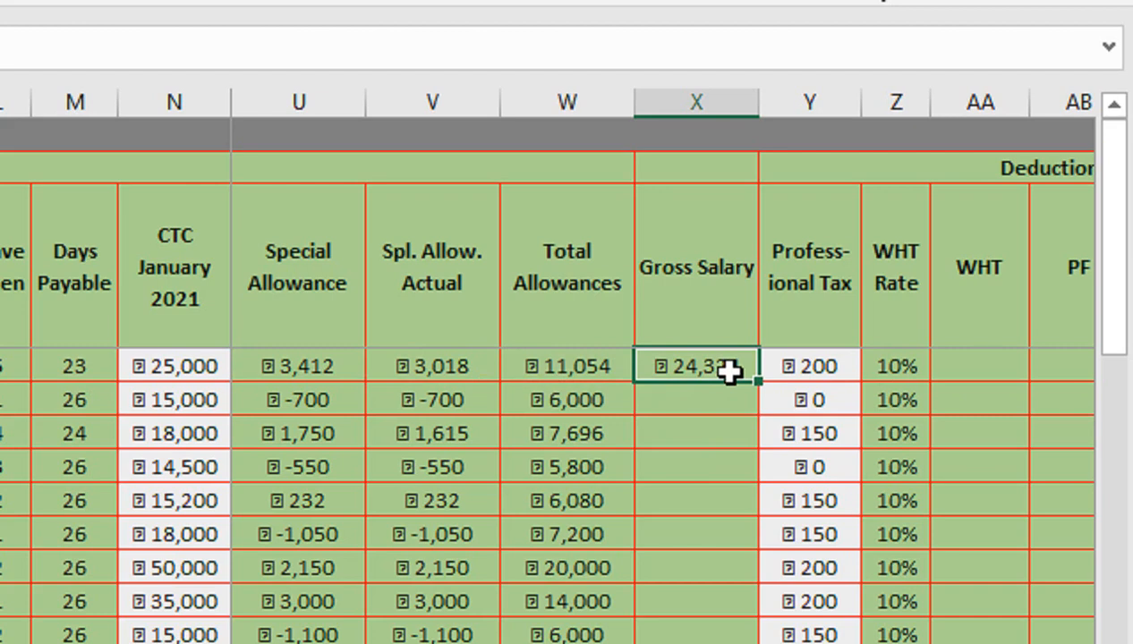
- Fill the Gross Salary formula down the rest of the column
double_click(757, 383)
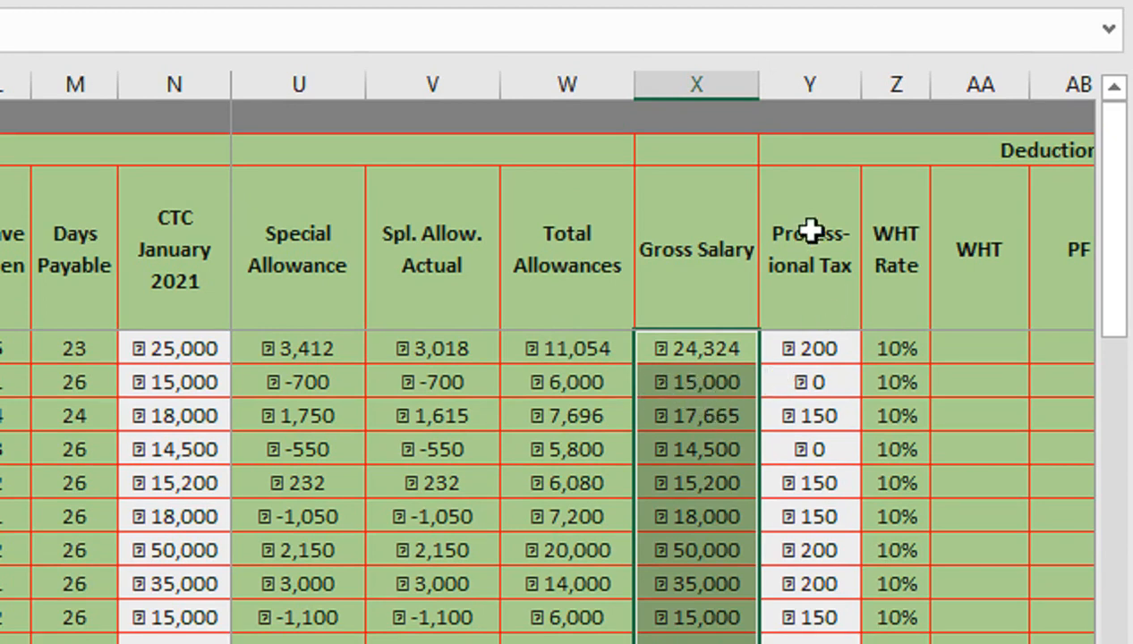
click(800, 345)
click(795, 423)
click(806, 551)
click(870, 301)
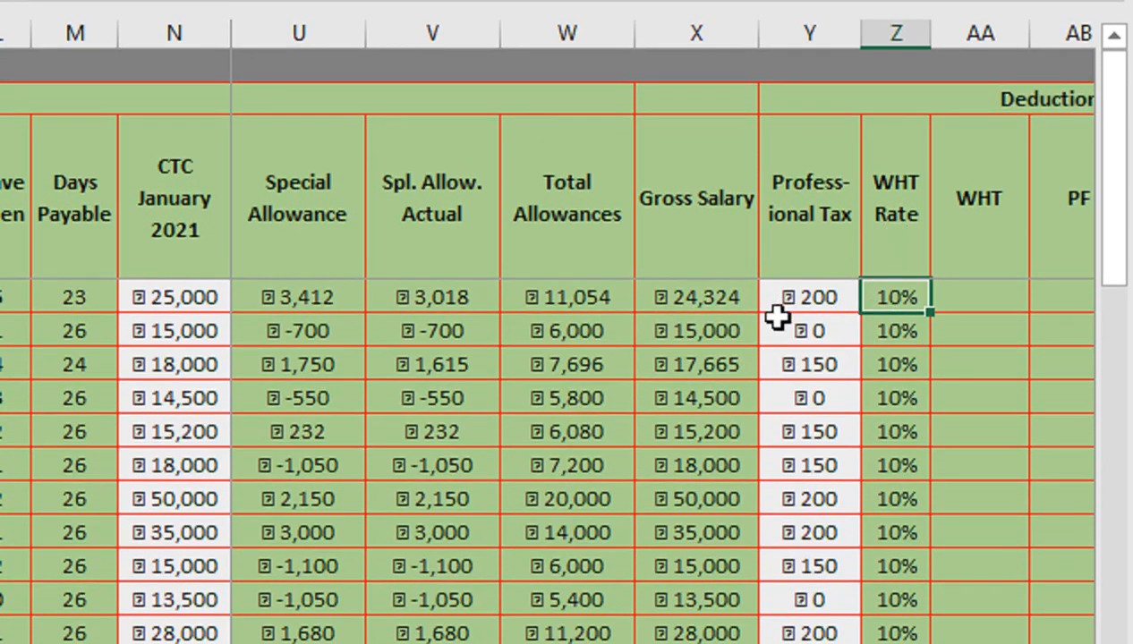
- Examine the Deductions columns: WHT Rate, WHT, PF, Advance and Total Deductions
click(960, 308)
key(Right)
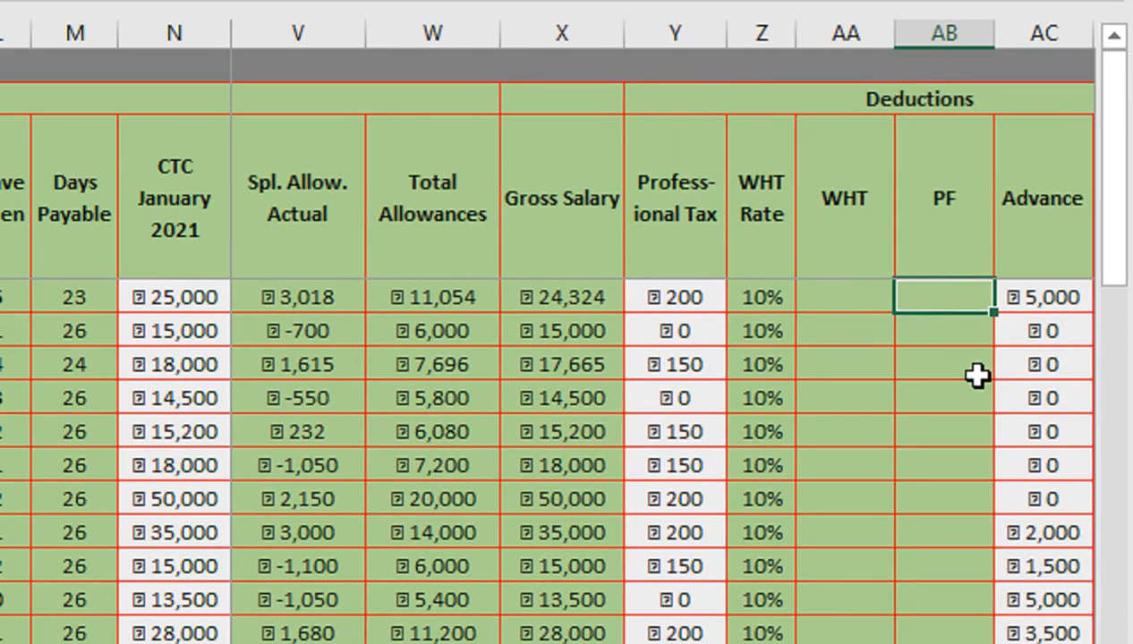
key(Right)
key(Right)
key(Left)
key(Left)
key(Down)
key(Down)
key(Right)
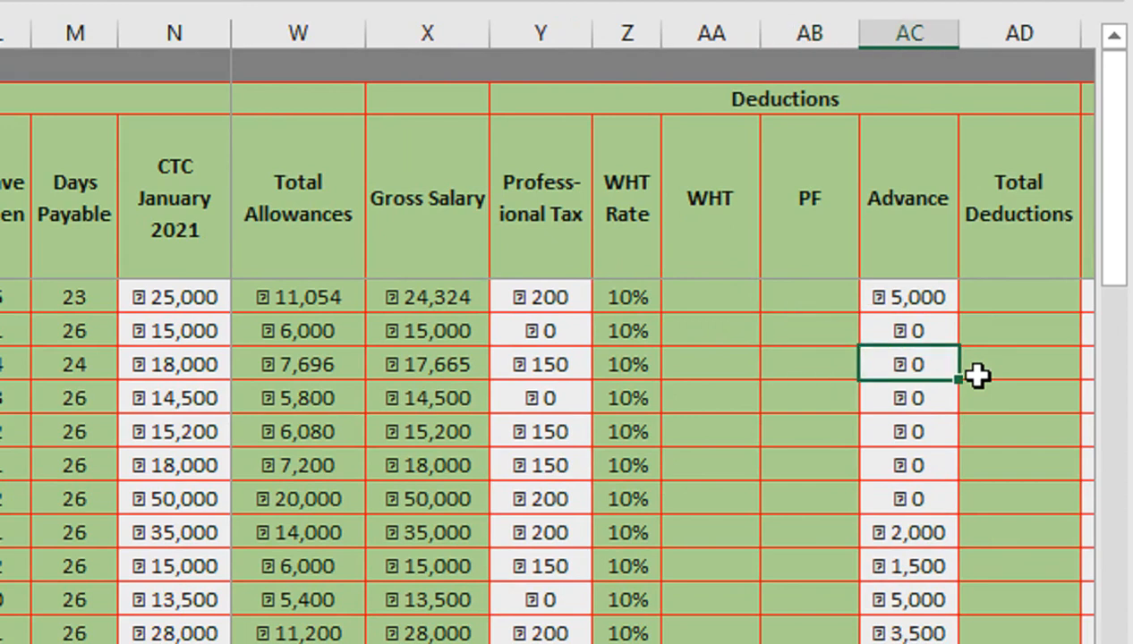
key(Left)
key(Up)
key(Up)
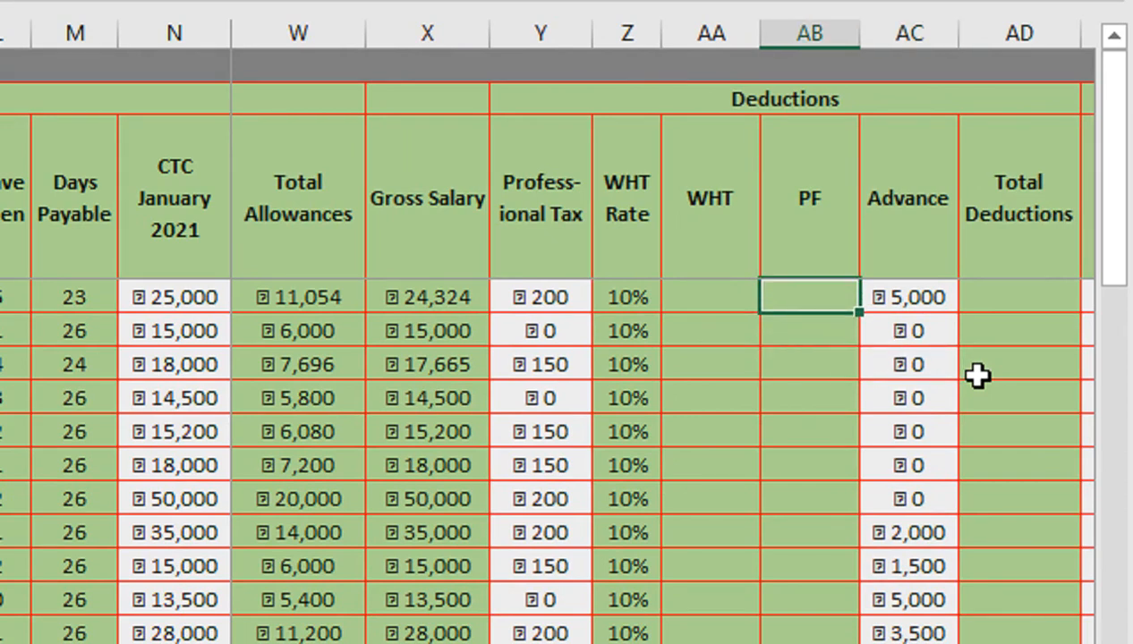
key(Left)
key(Right)
- Enter =IF(X4*12<600000,0,X4*Z4) in the first employee's WHT cell
key(Left)
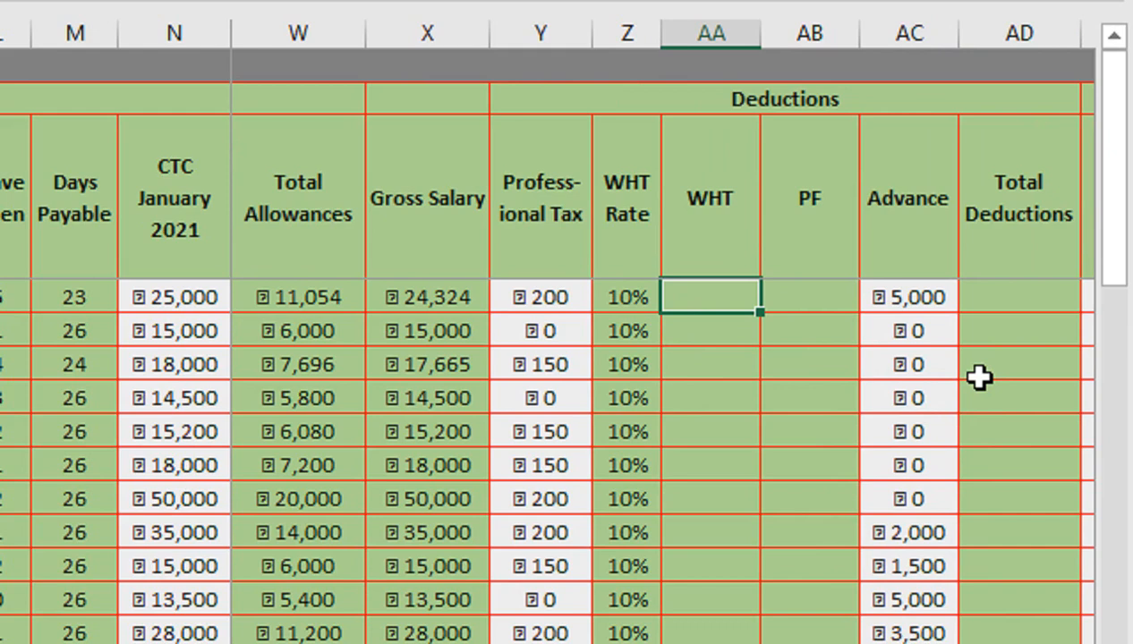
text(=if)
key(Tab)
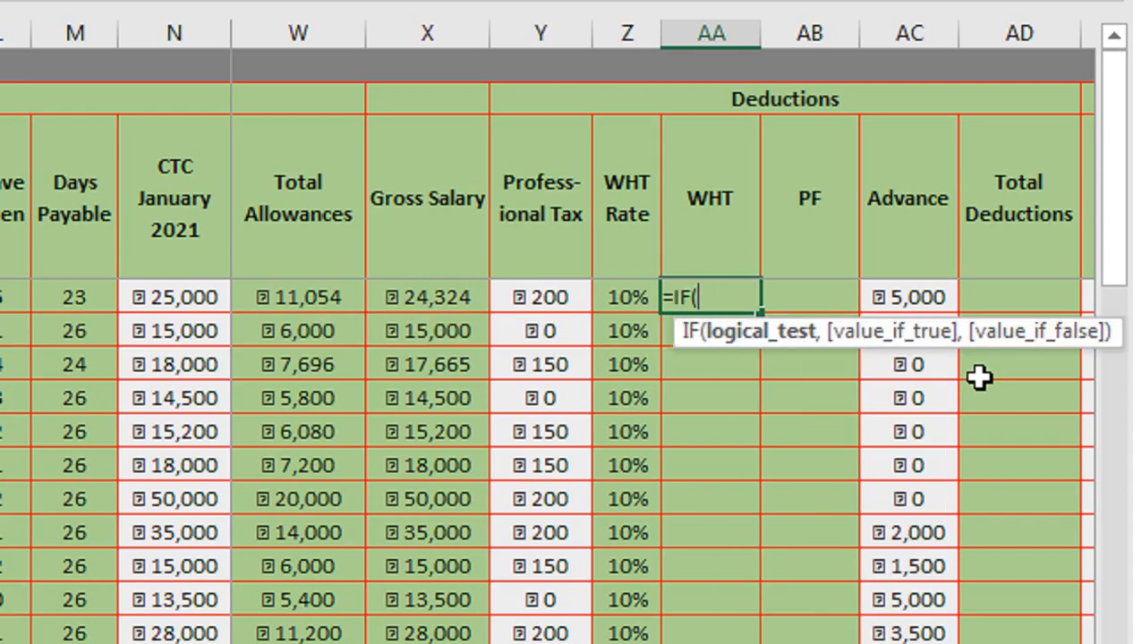
key(Left)
key(Left)
key(Left)
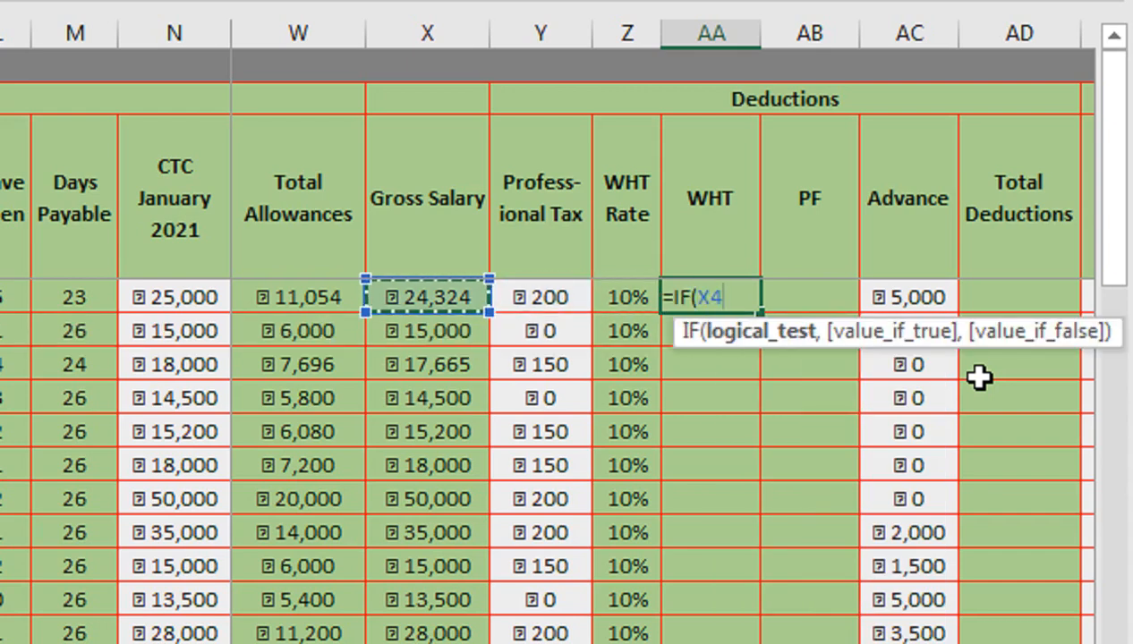
text(*12)
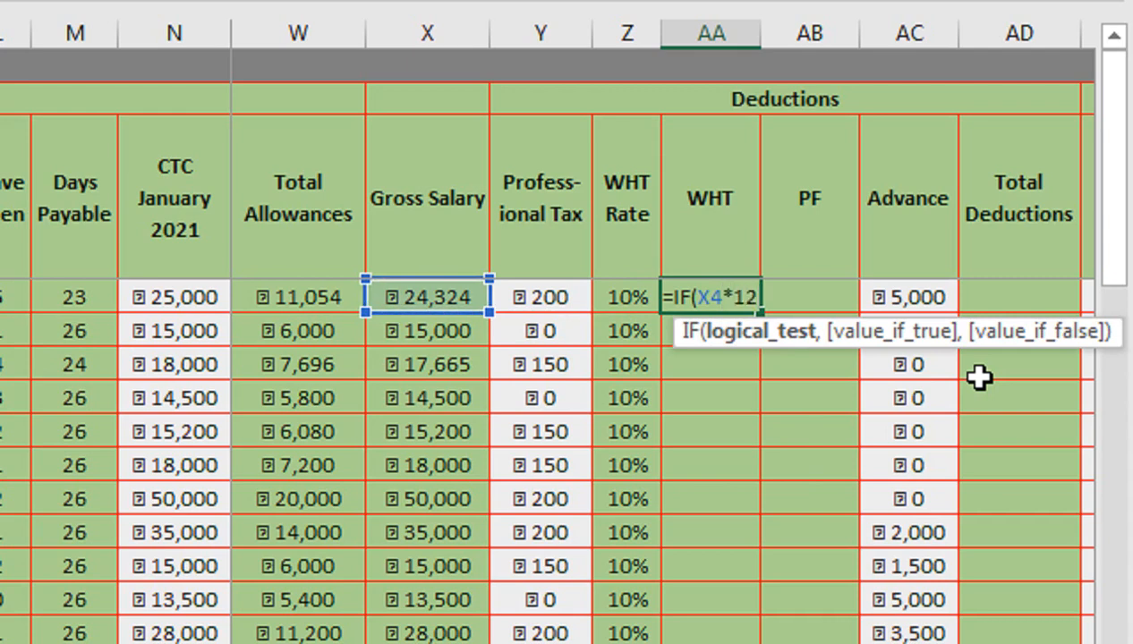
text(<600000)
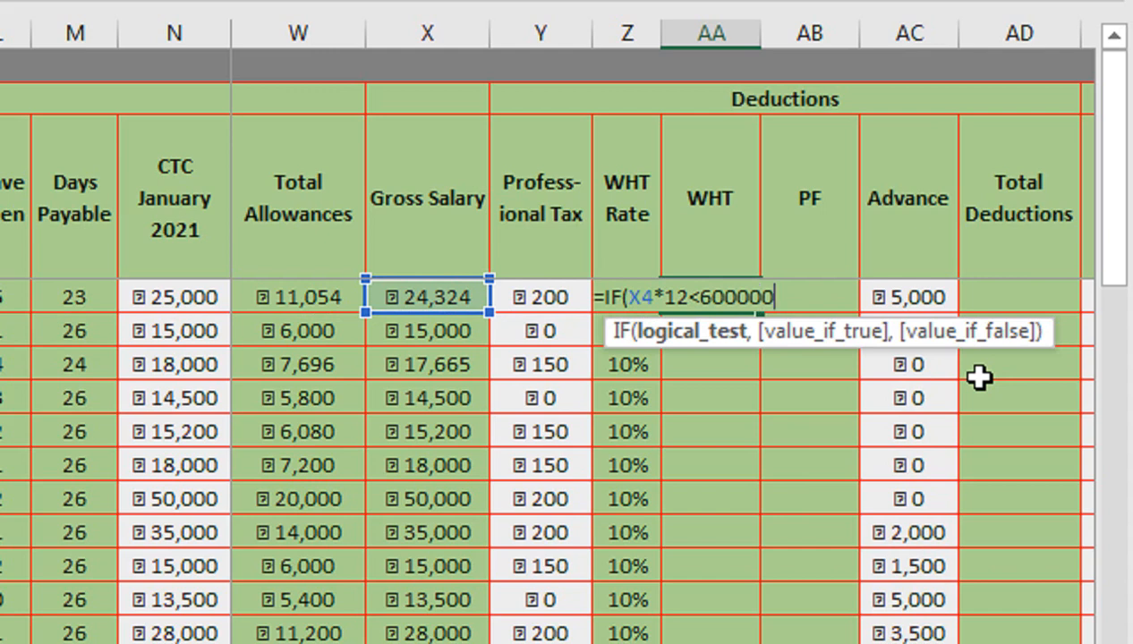
text(,0)
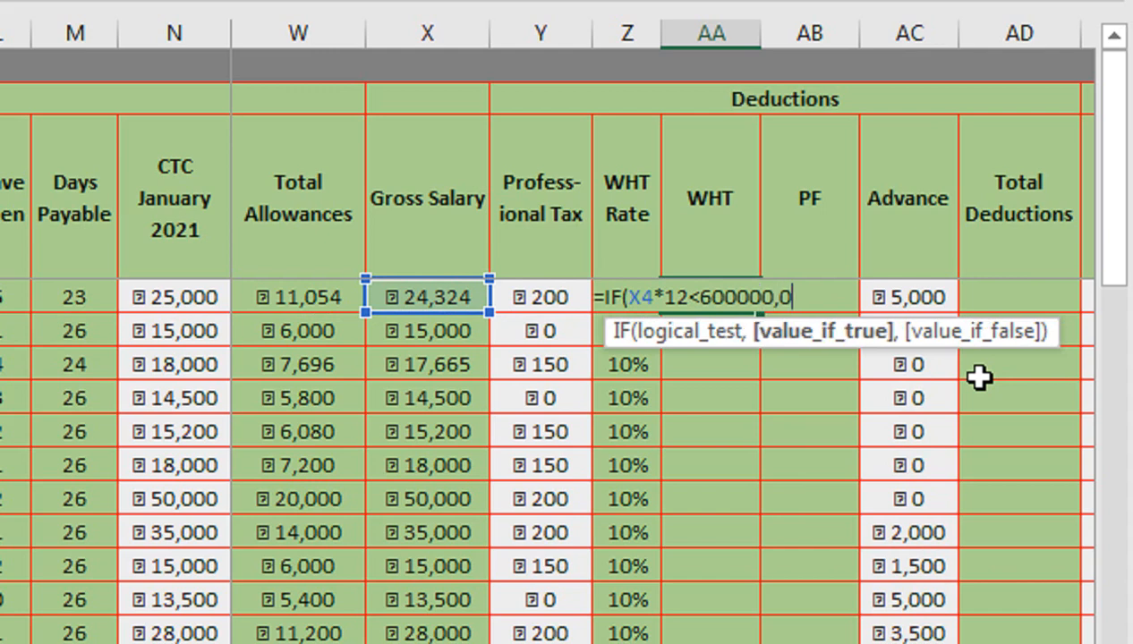
text(,)
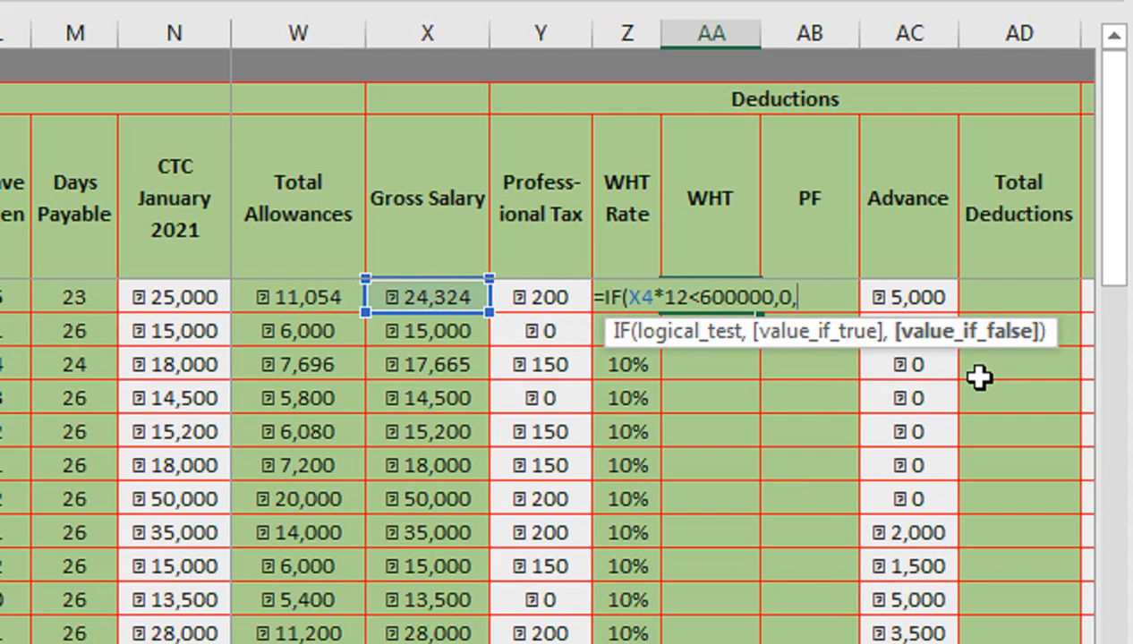
key(Left)
key(Left)
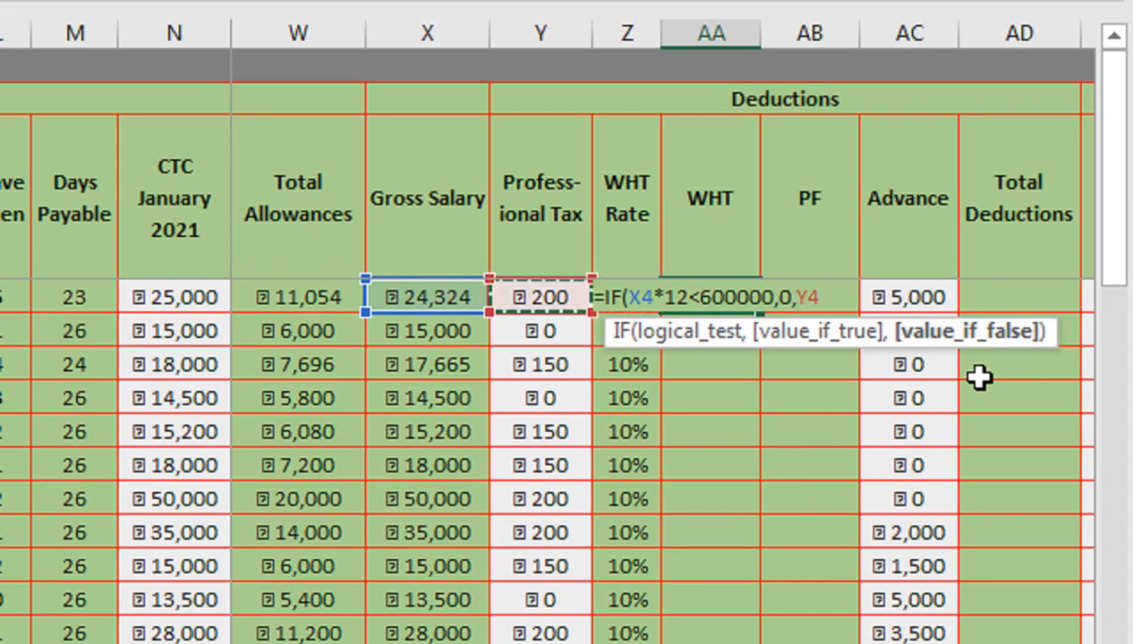
key(Left)
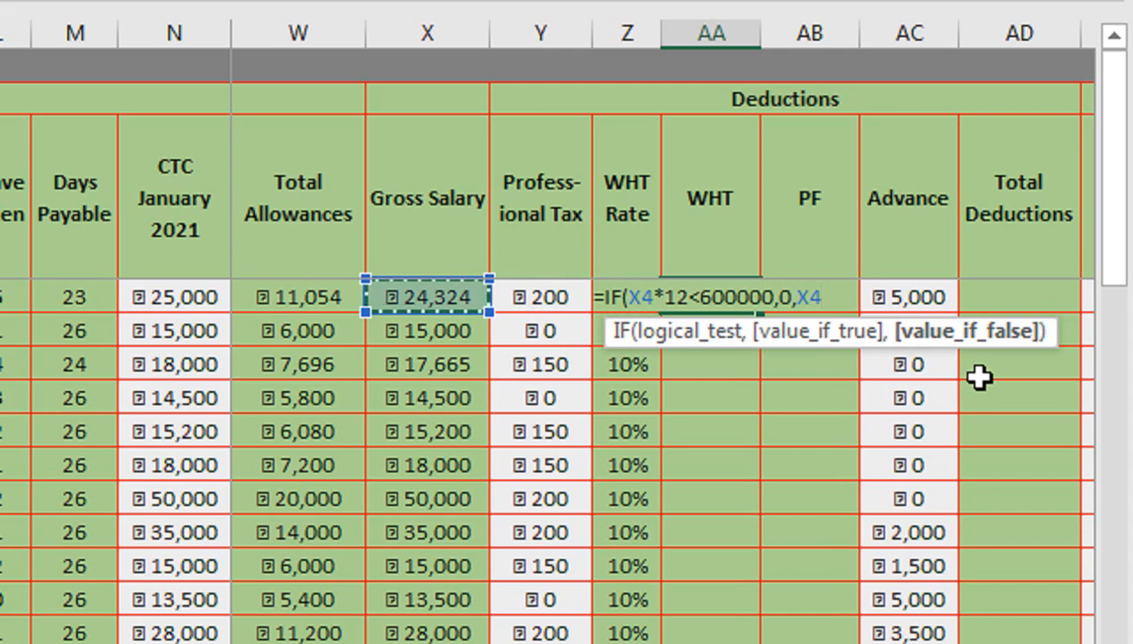
text(*)
key(Left)
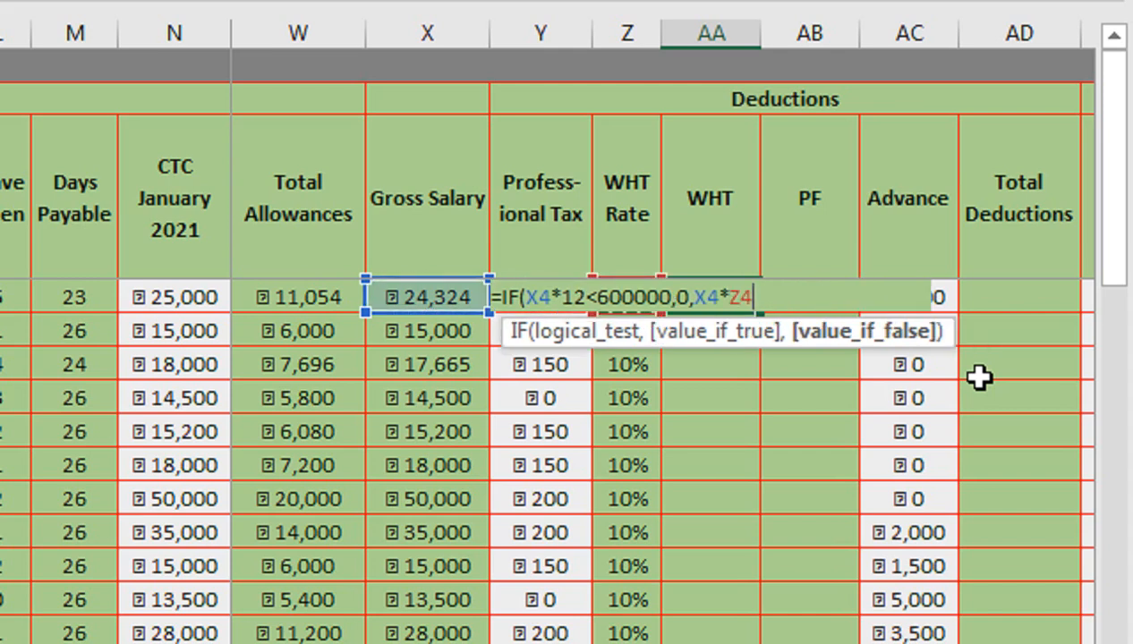
text())
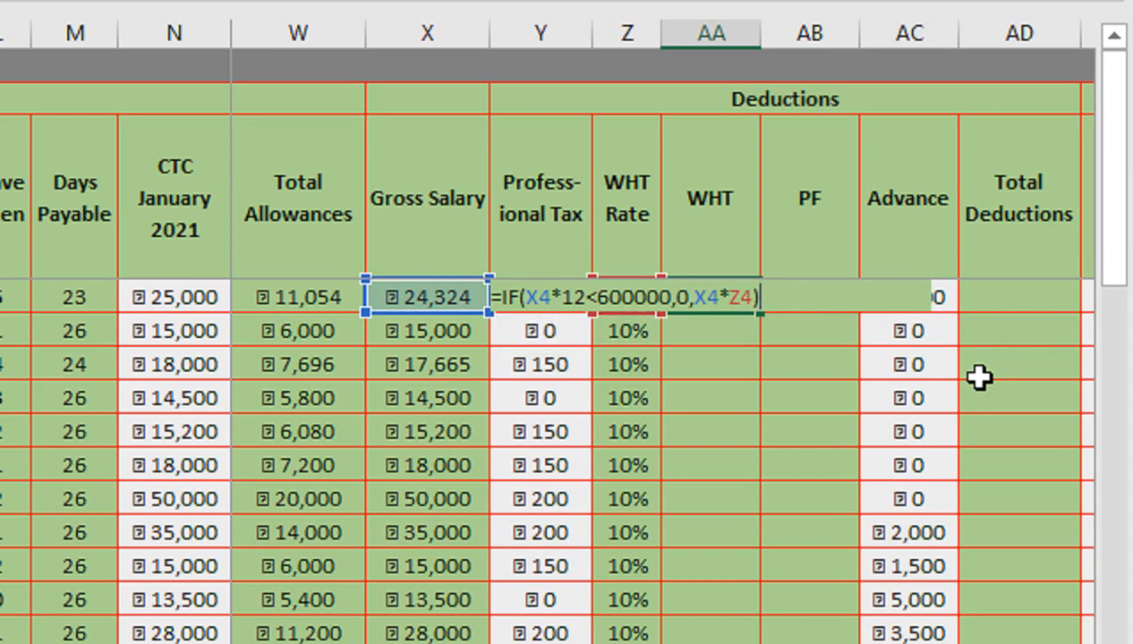
key(Return)
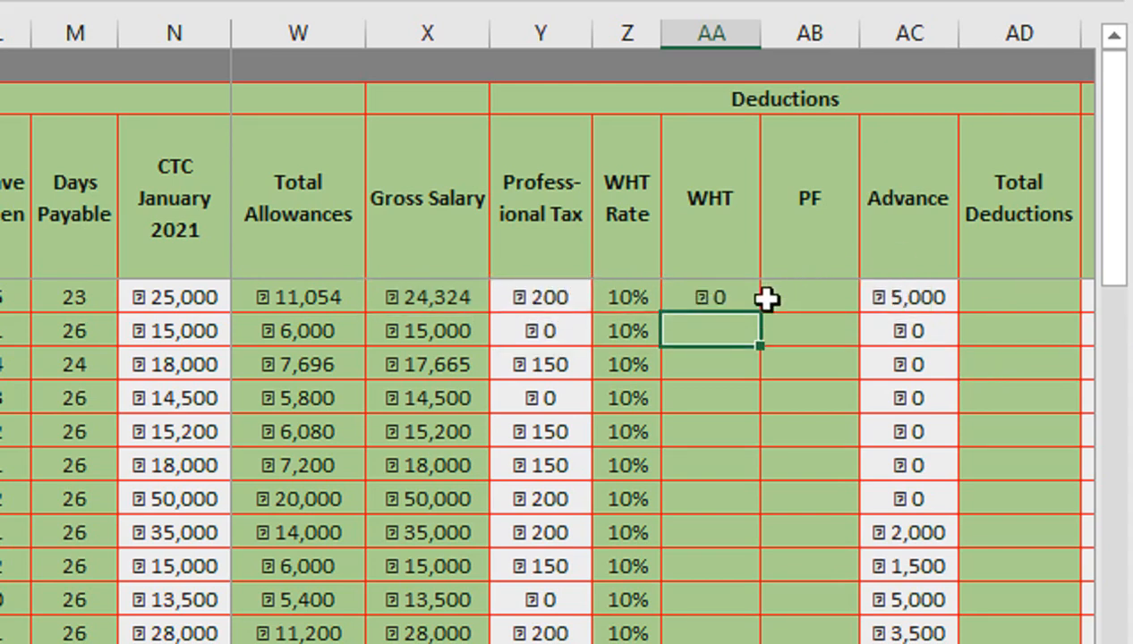
- Fill the WHT formula down the rest of the column
click(720, 297)
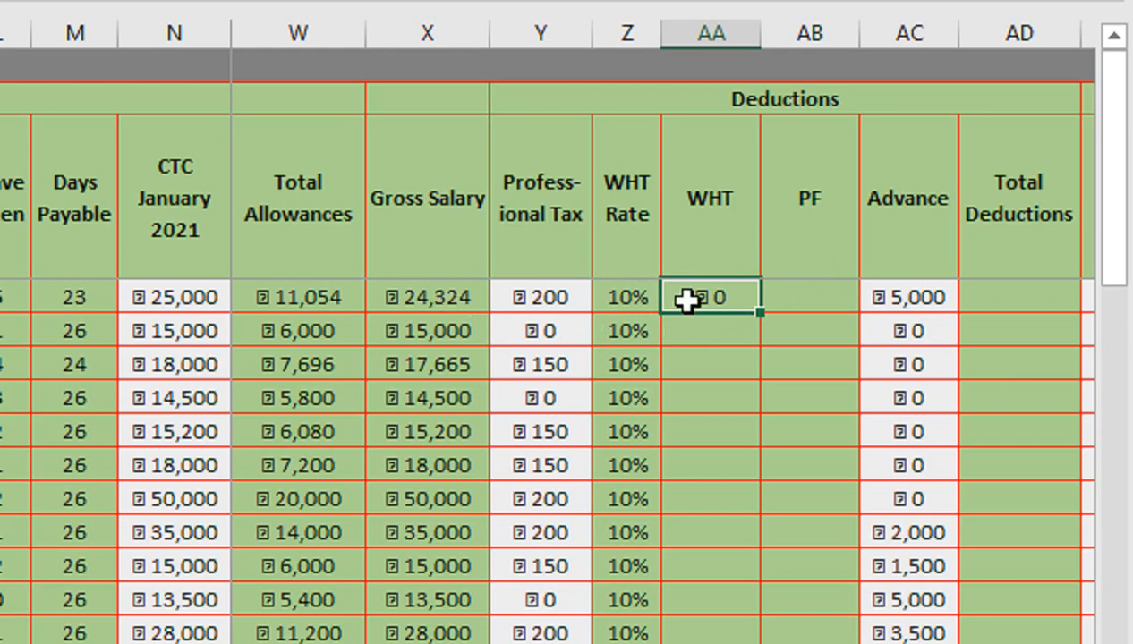
double_click(760, 315)
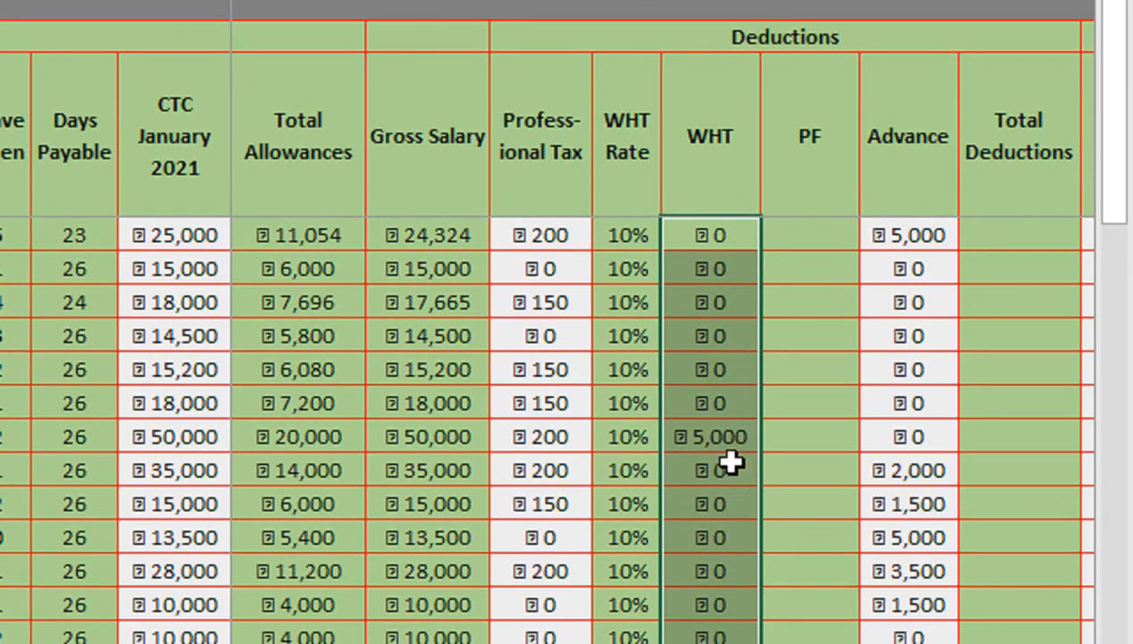
- Enter =IF(X4=0,0,IF(X4*12%<1800,1800,X4*12%)) in the first employee's PF cell
click(813, 239)
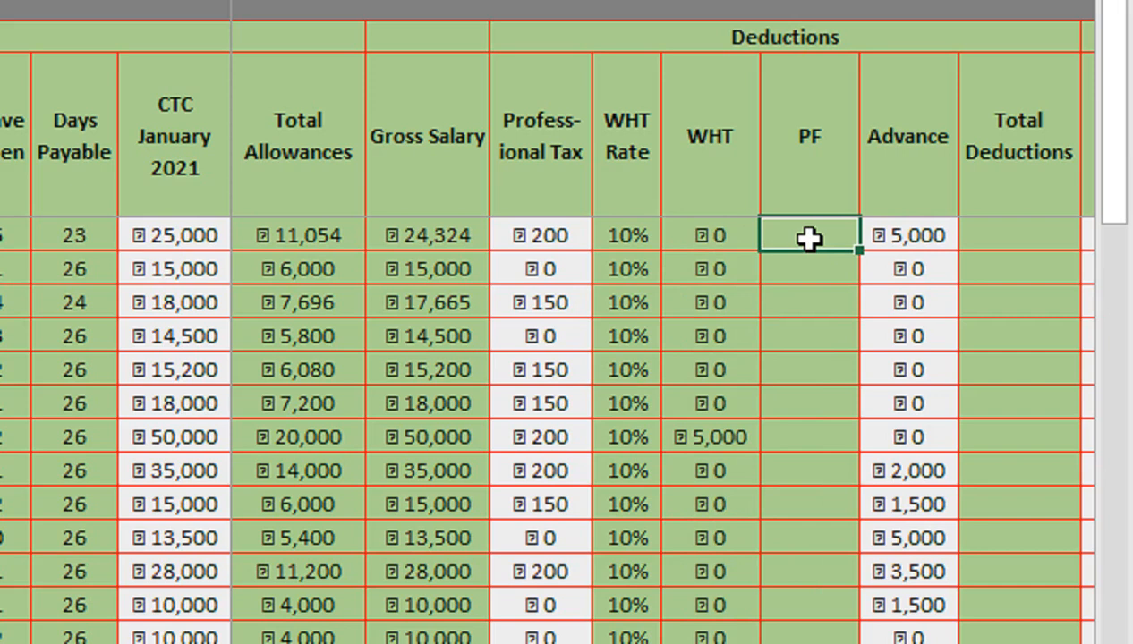
text(=if()
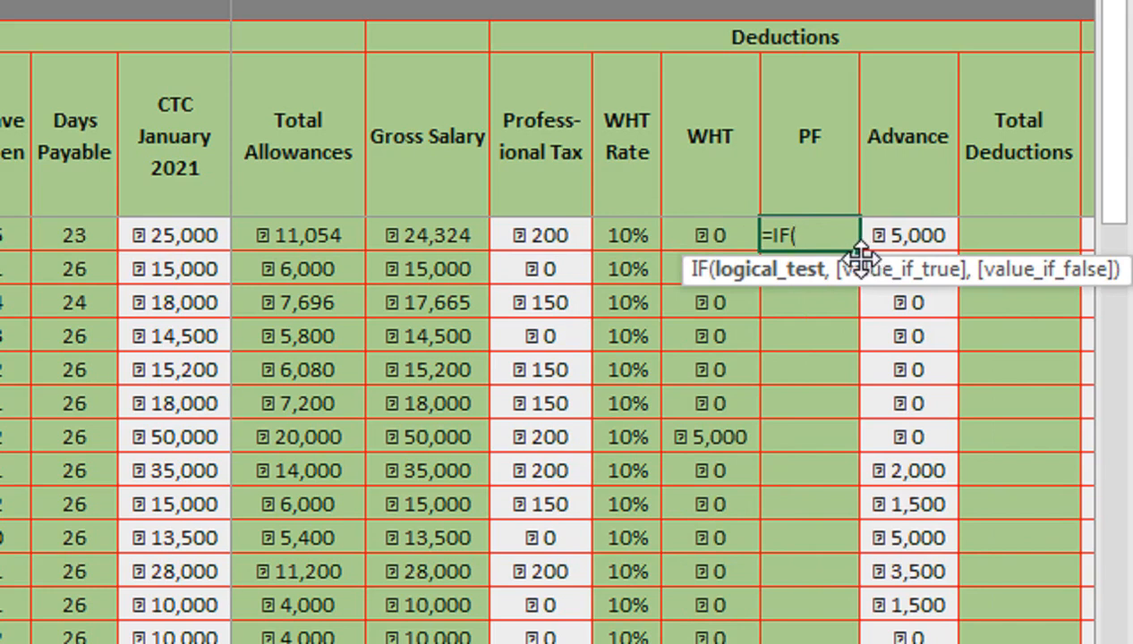
key(Left)
key(Left)
key(Left)
key(Left)
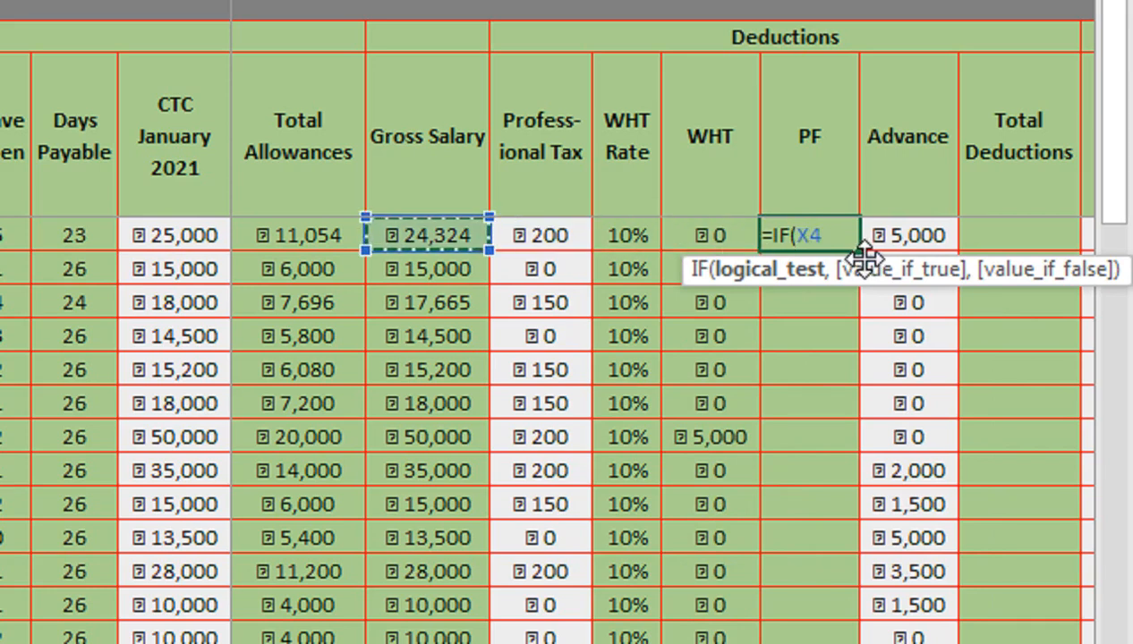
text(=0,0)
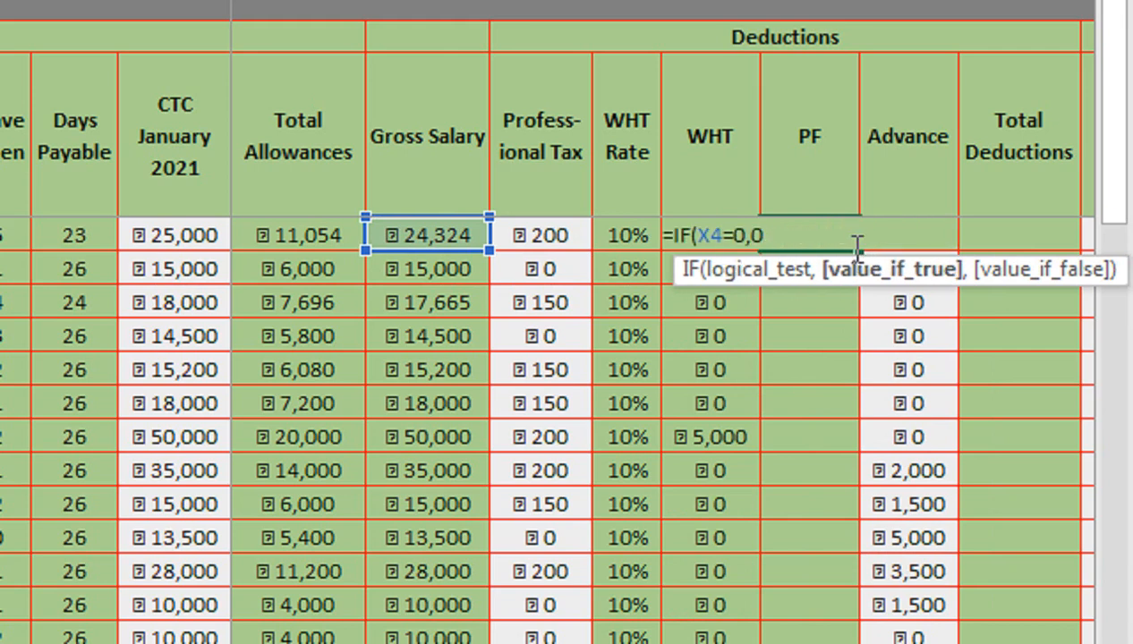
text(,if()
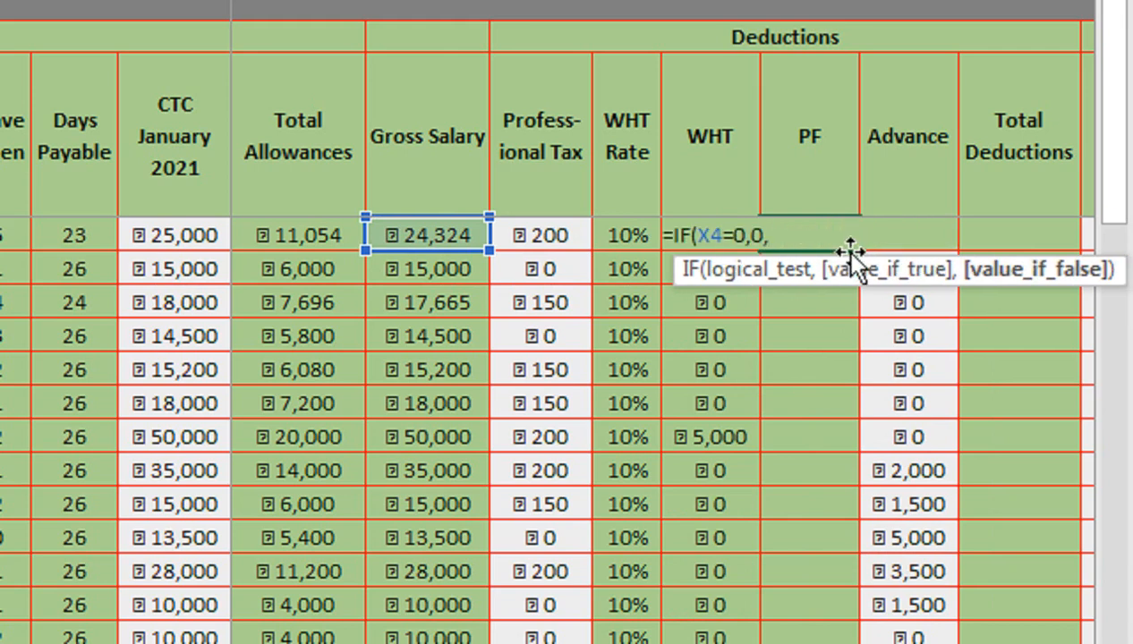
key(Left)
key(Left)
key(Left)
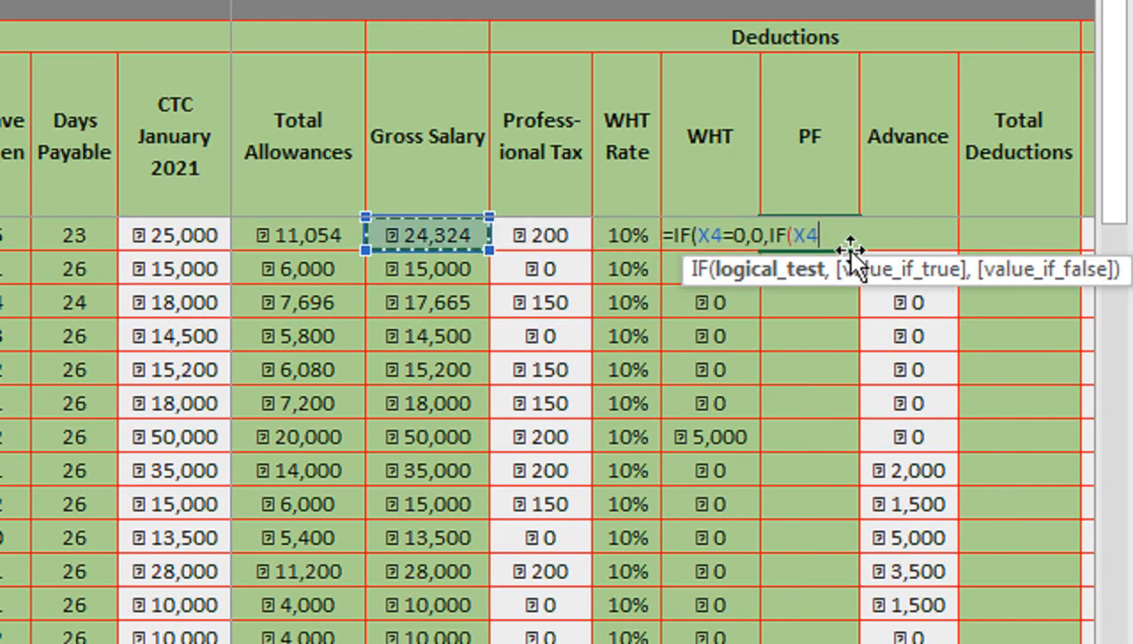
text(*)
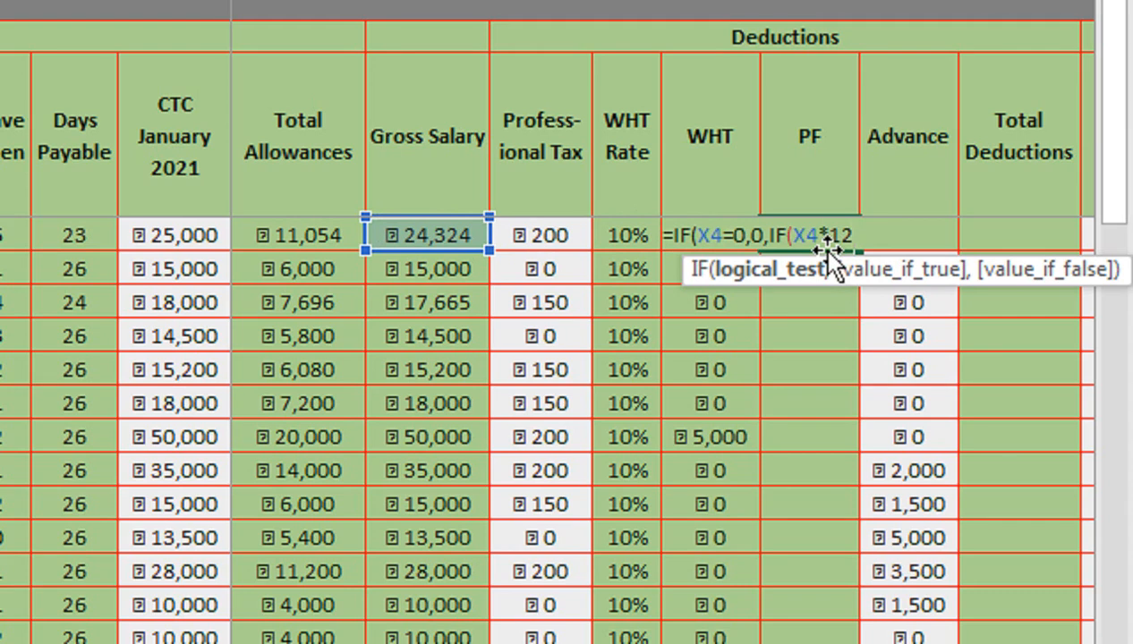
text(%<1800)
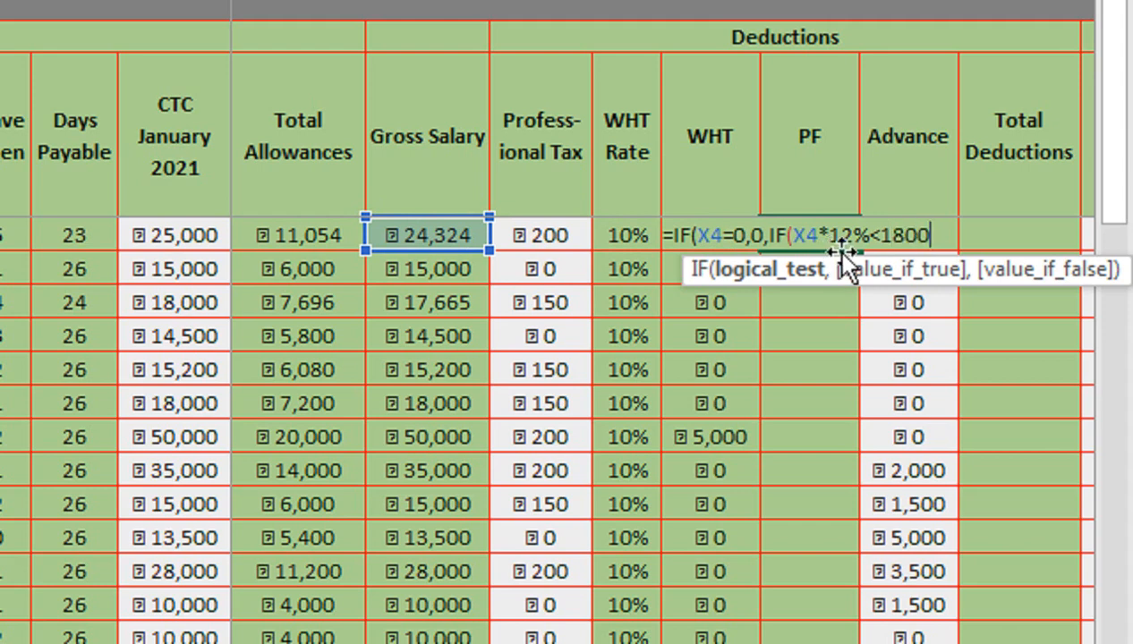
text(,)
text(1800)
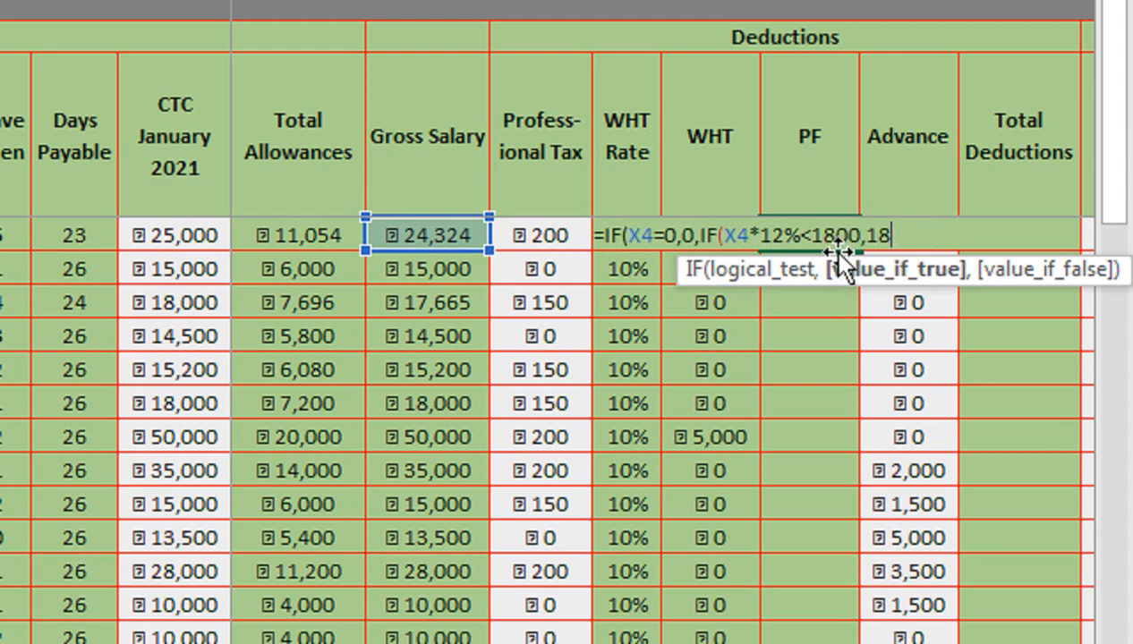
text(,)
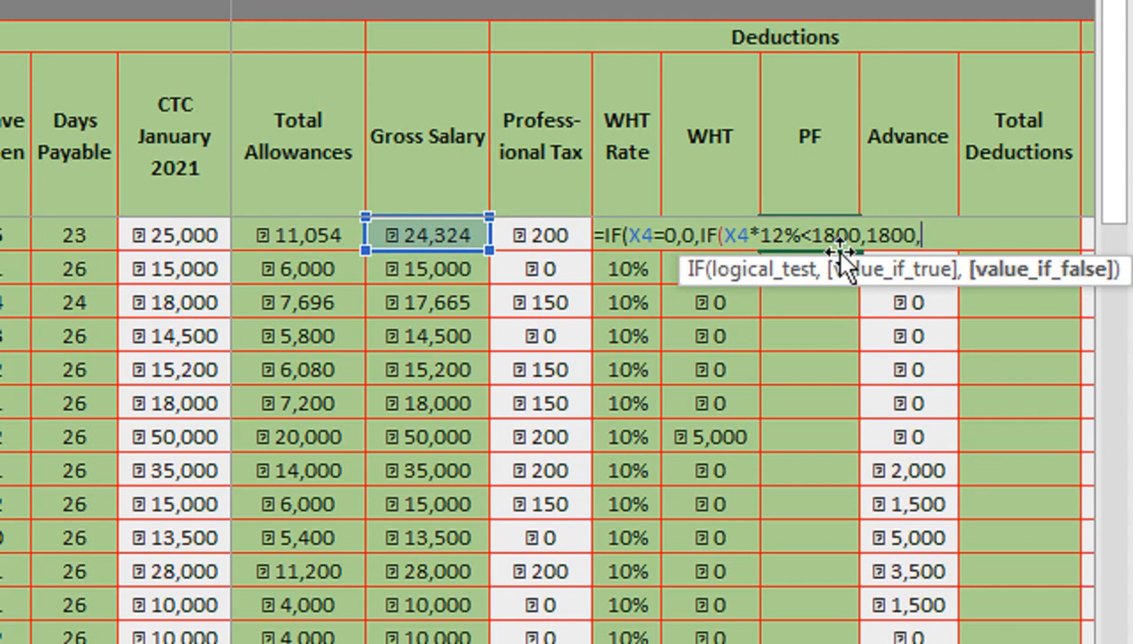
key(Left)
key(Left)
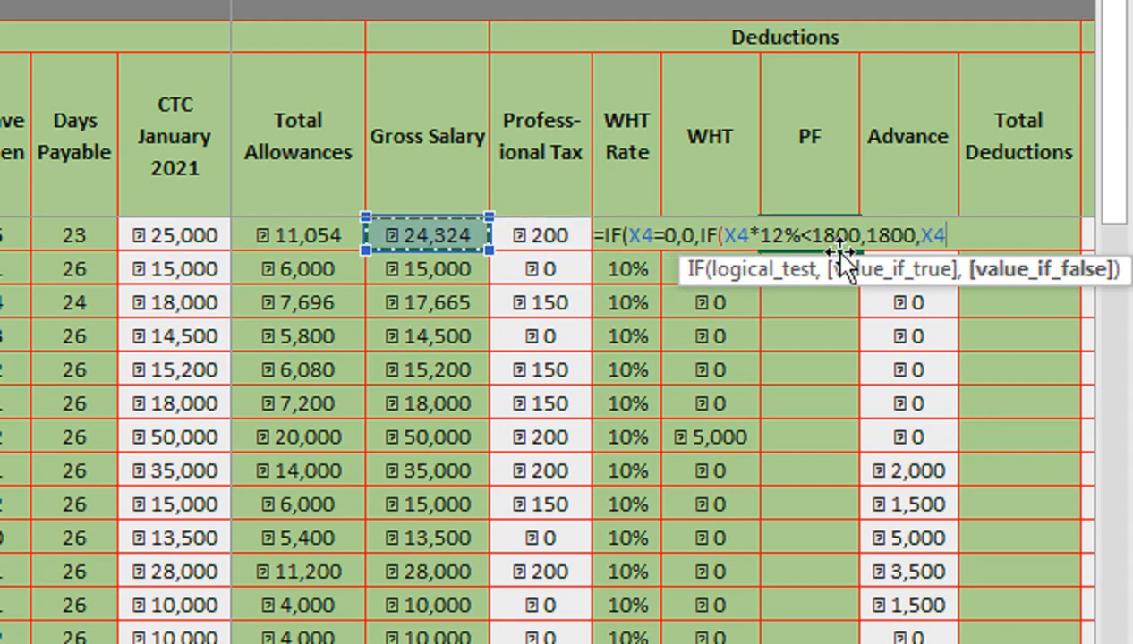
text(*12%)
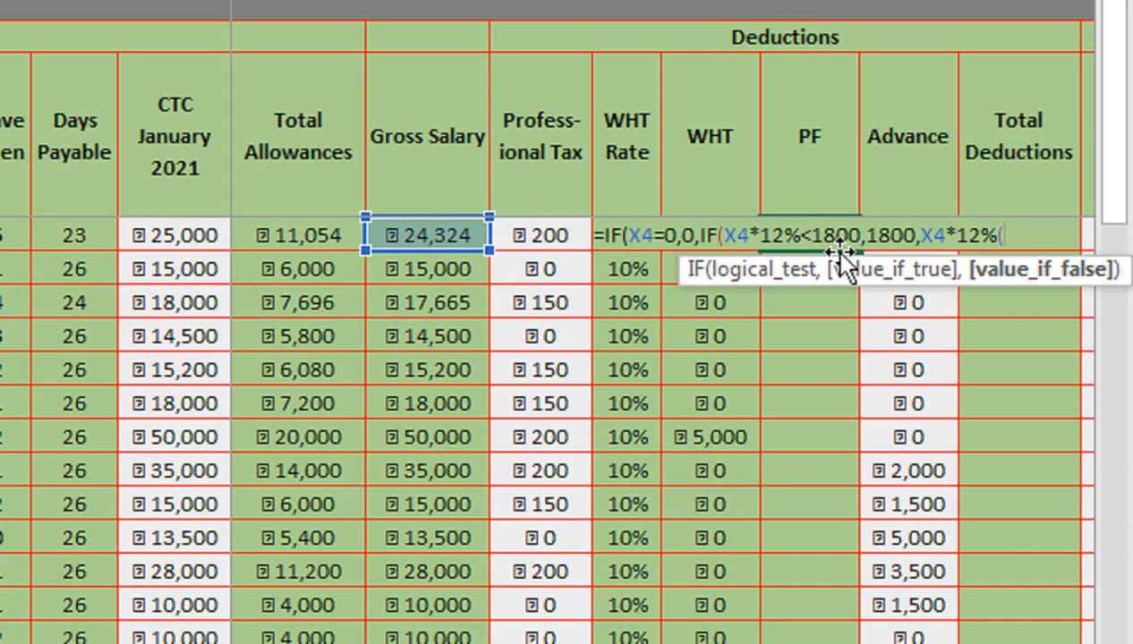
text()))
key(Return)
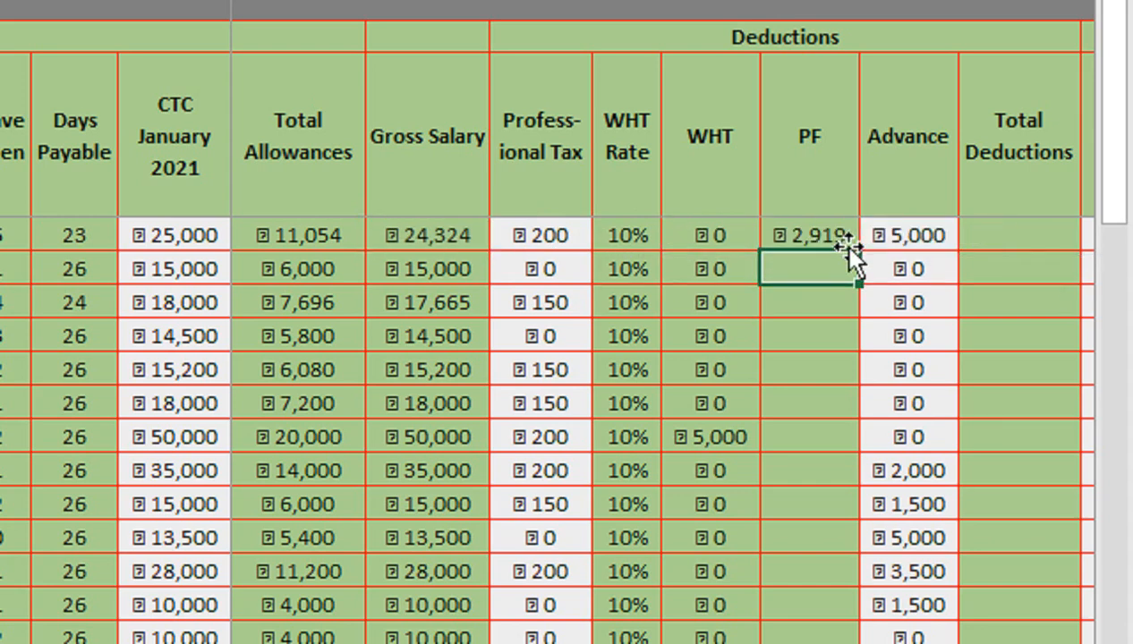
- Fill the PF formula down the rest of the column
click(810, 238)
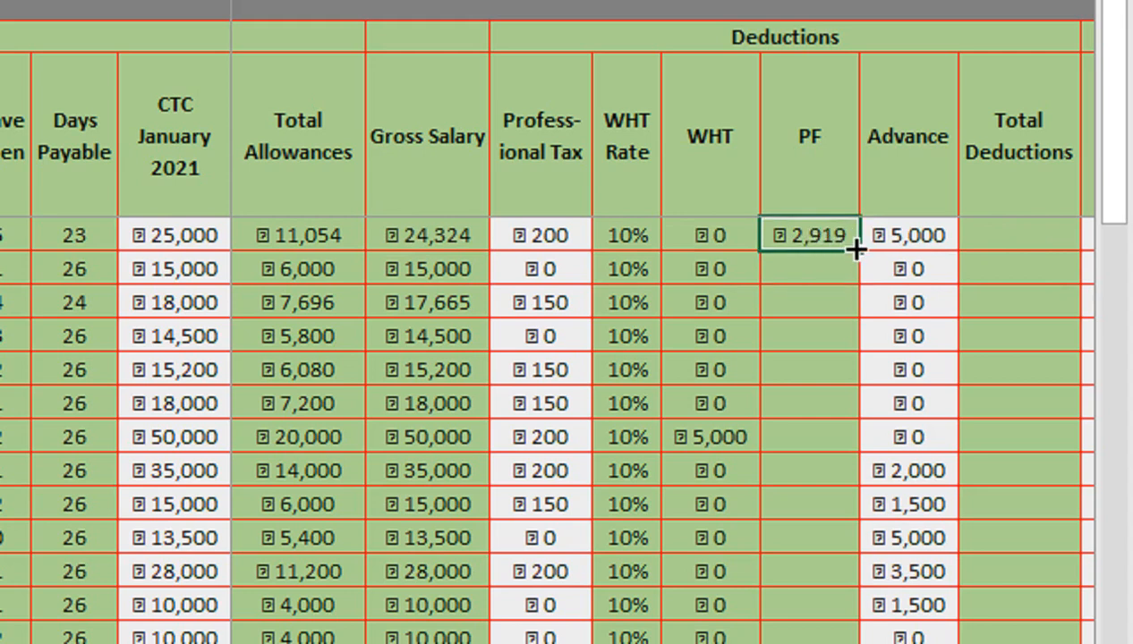
double_click(855, 248)
click(798, 305)
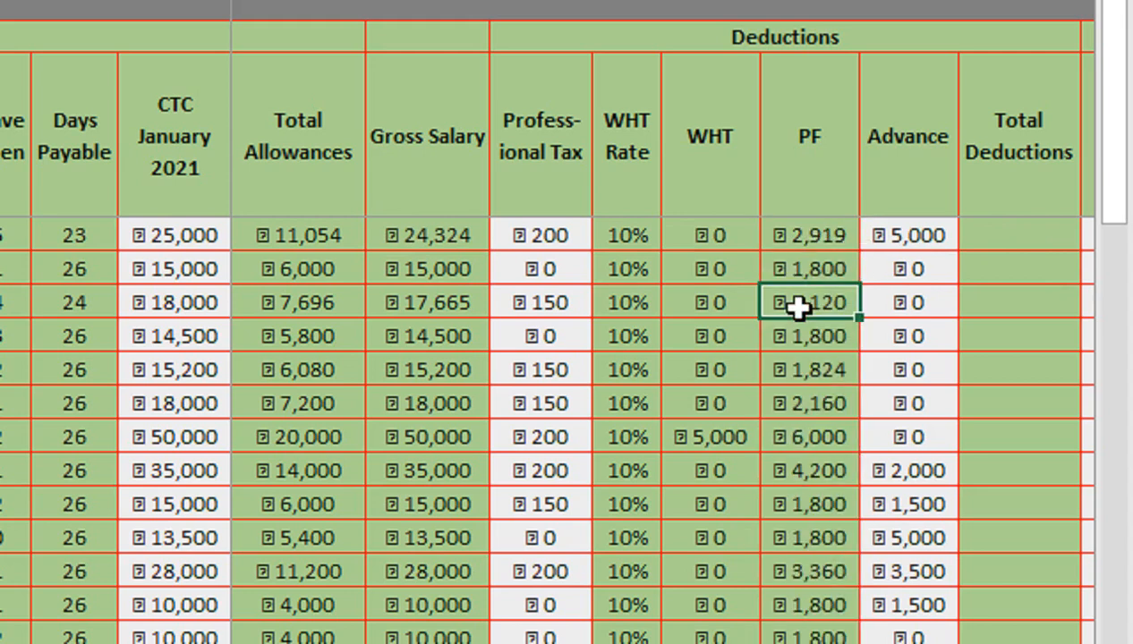
click(1012, 225)
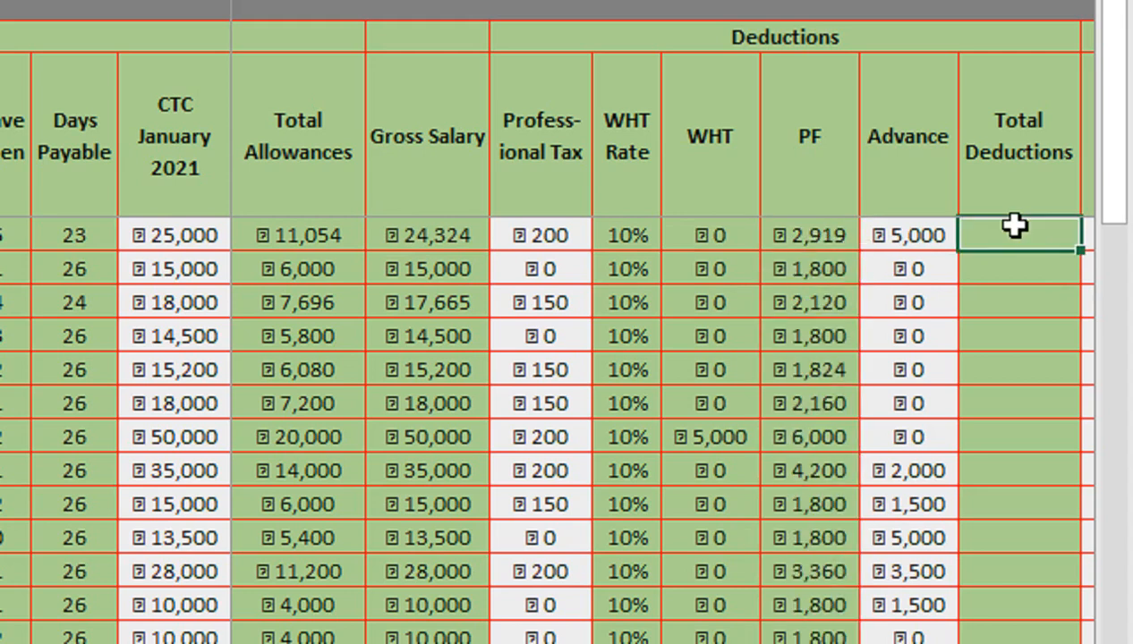
- Enter =IF(M4="",0,(Y4+AA4+AB4+AC4)) in the first employee's Total Deductions cell
text(=if)
key(Tab)
key(Left)
key(Left)
key(Left)
key(Left)
key(Left)
key(Left)
key(Left)
key(Left)
key(Left)
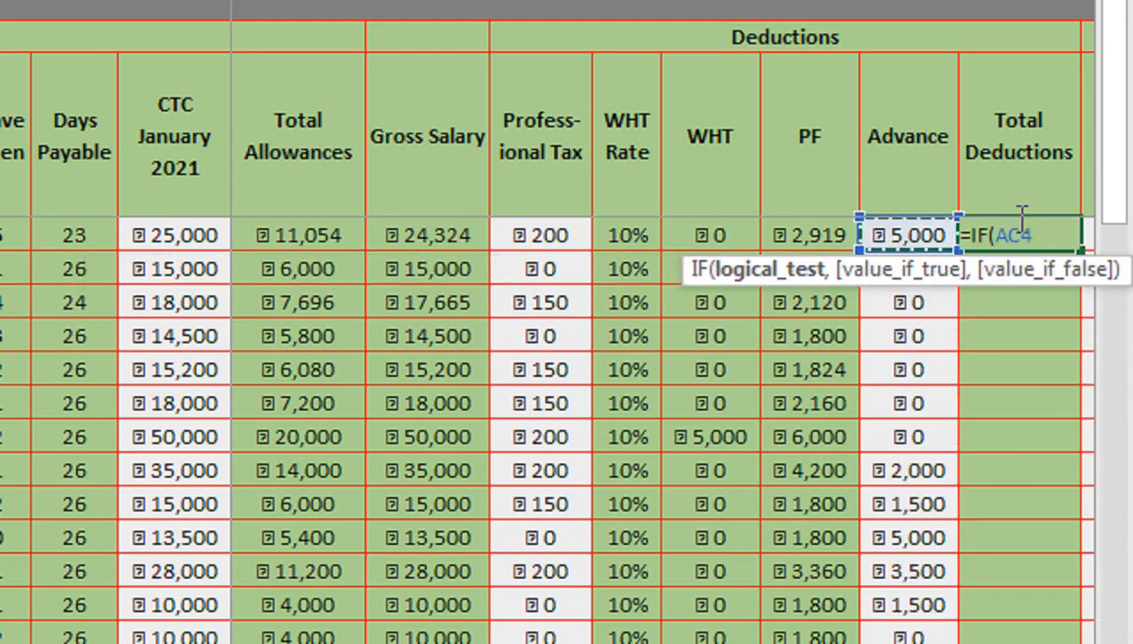
key(Left)
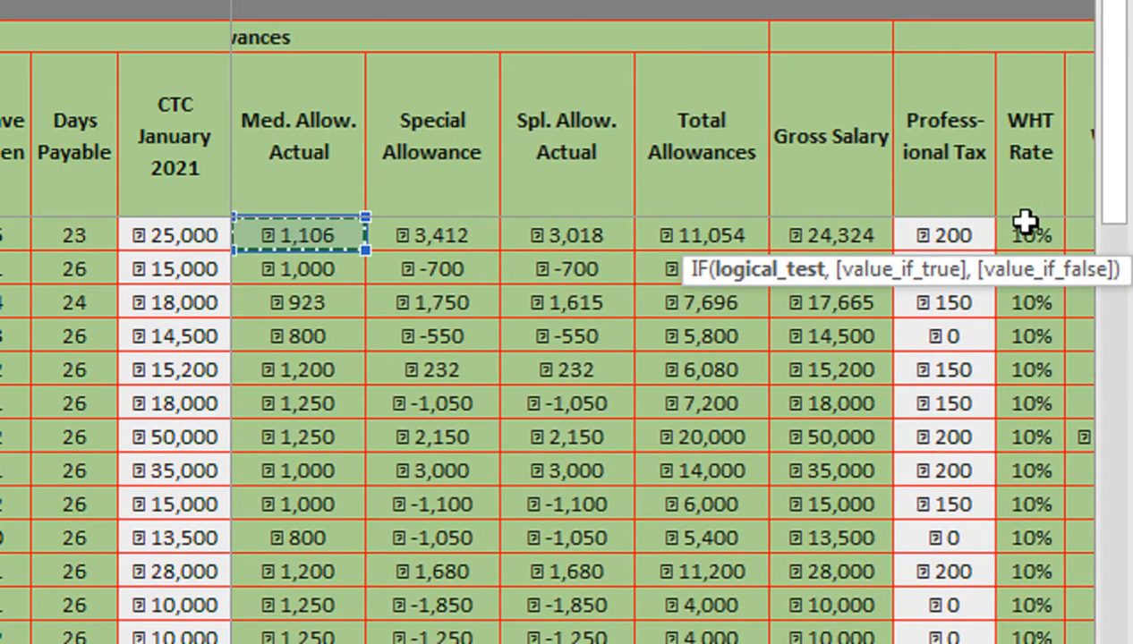
scroll(162, 227, left, 3)
click(319, 240)
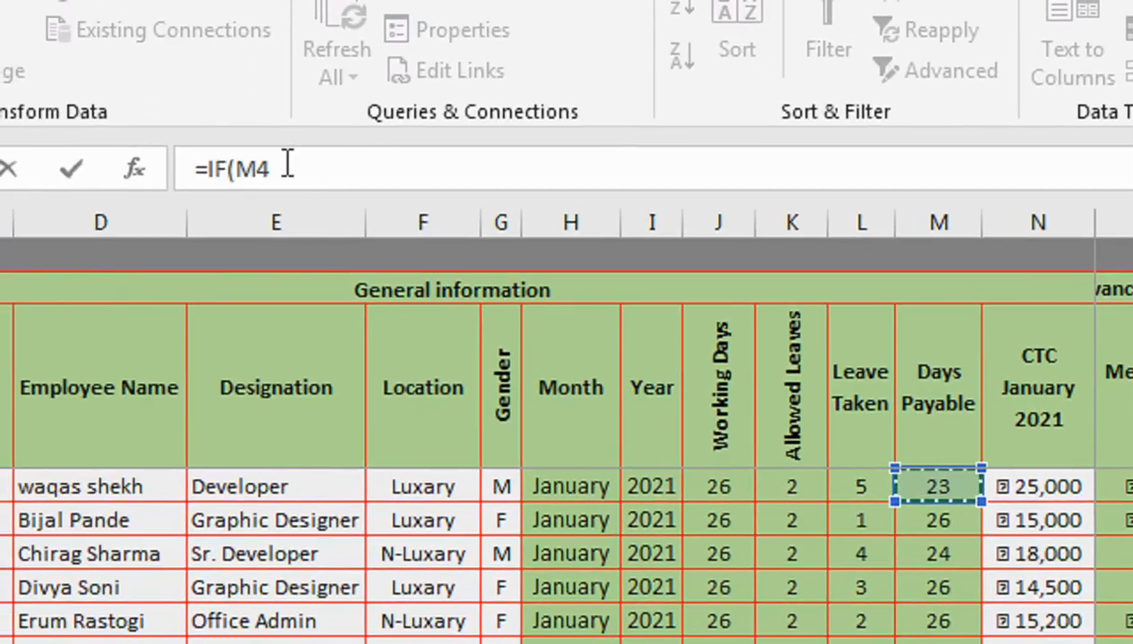
text(=IF(M4="",0,()
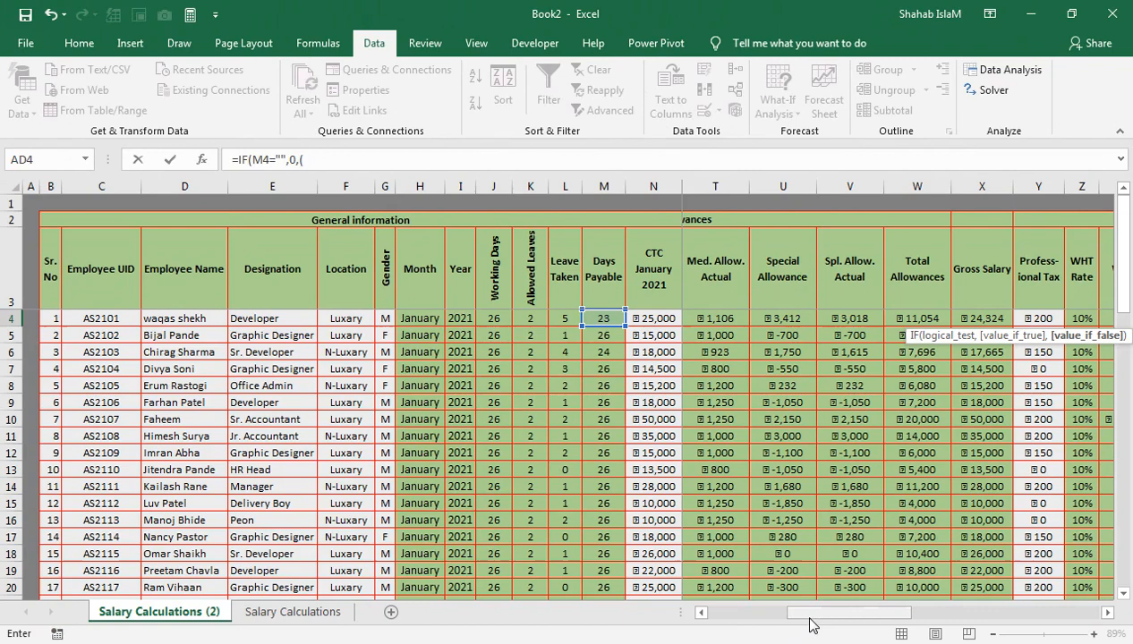
drag(808, 614, 857, 614)
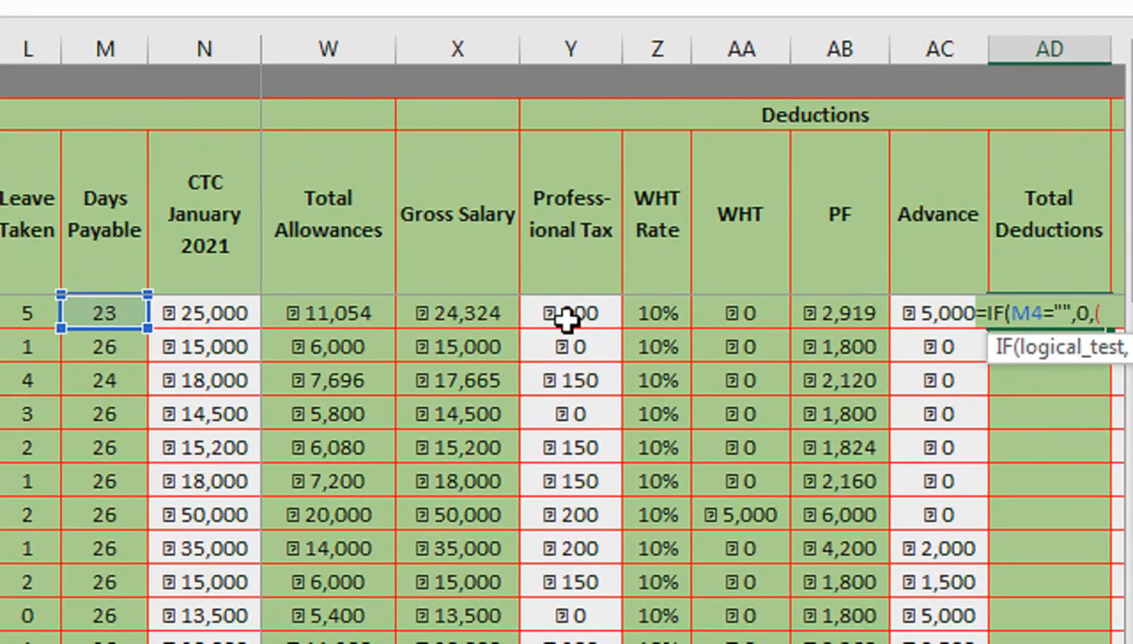
click(835, 323)
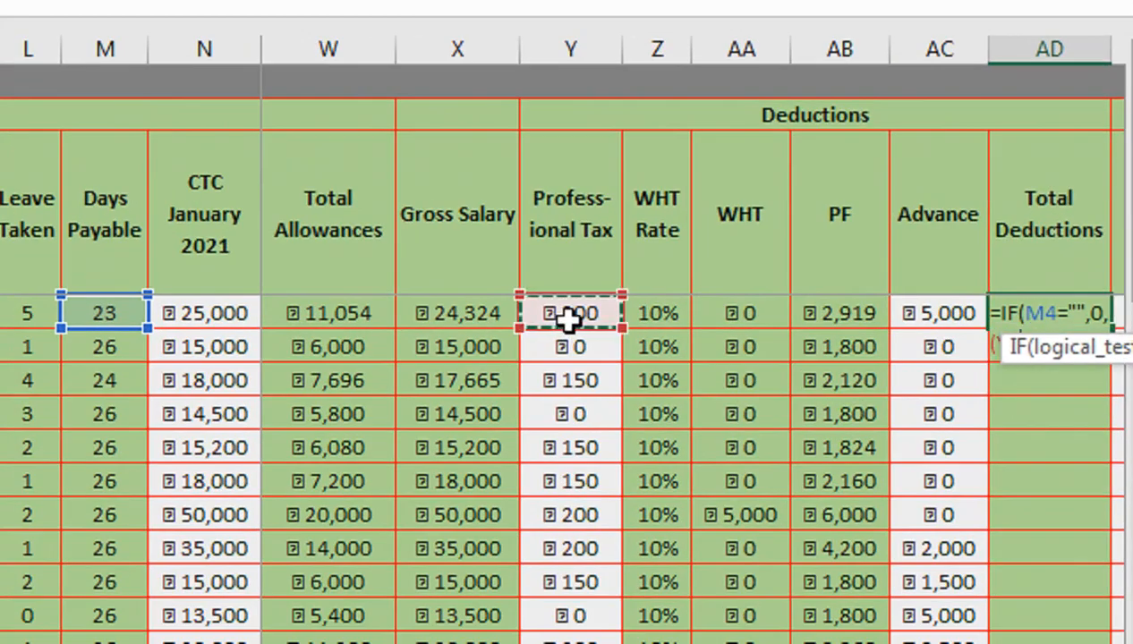
text(+)
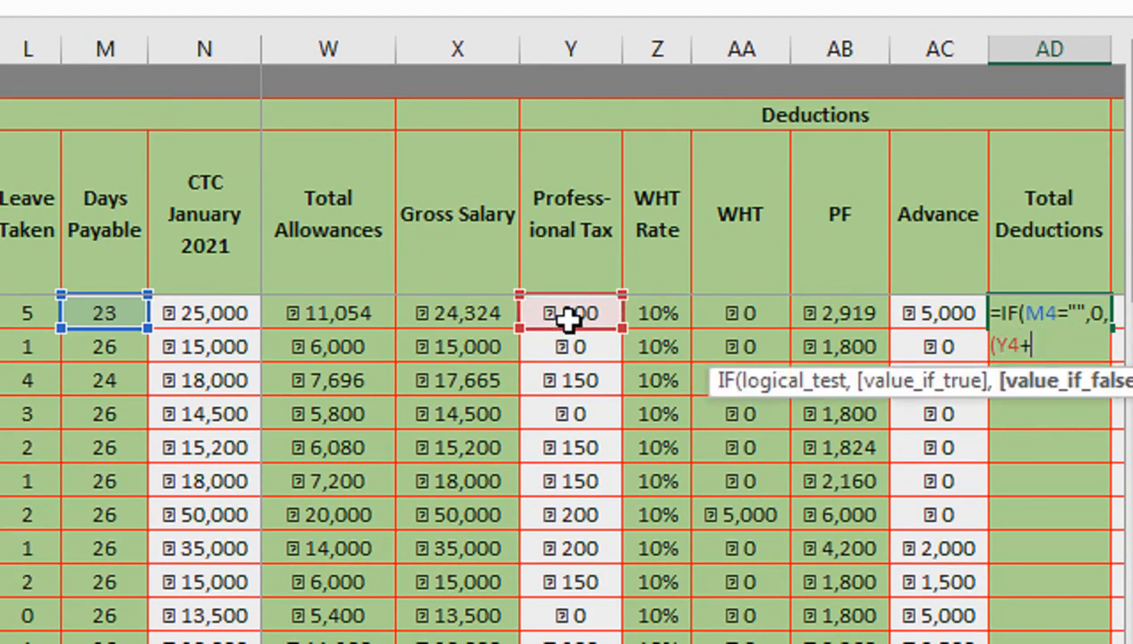
click(766, 313)
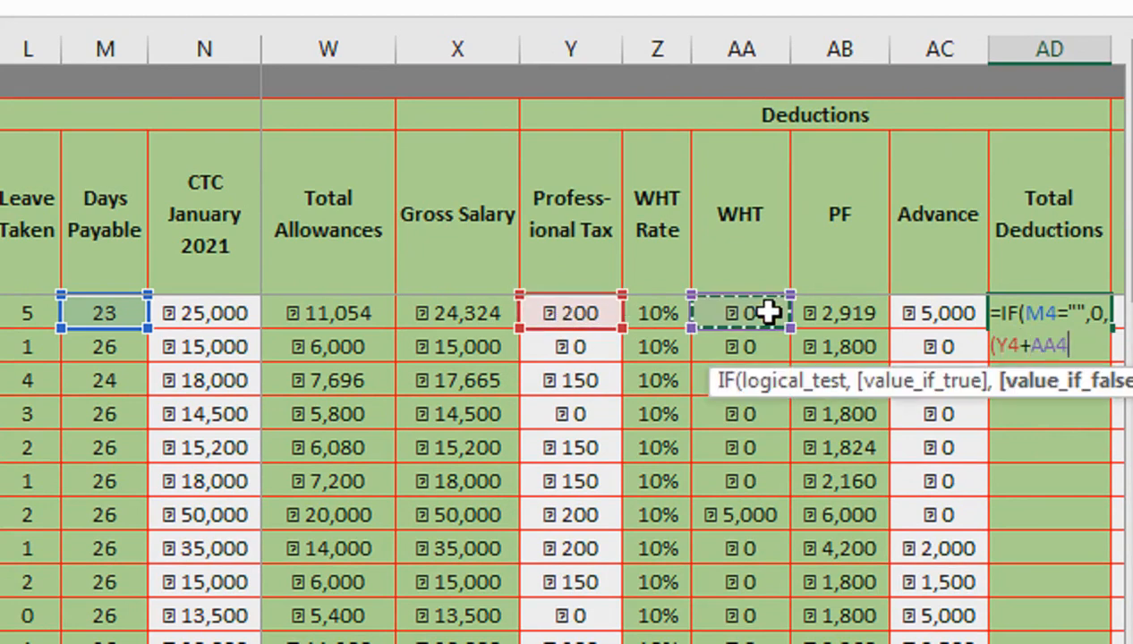
text(+)
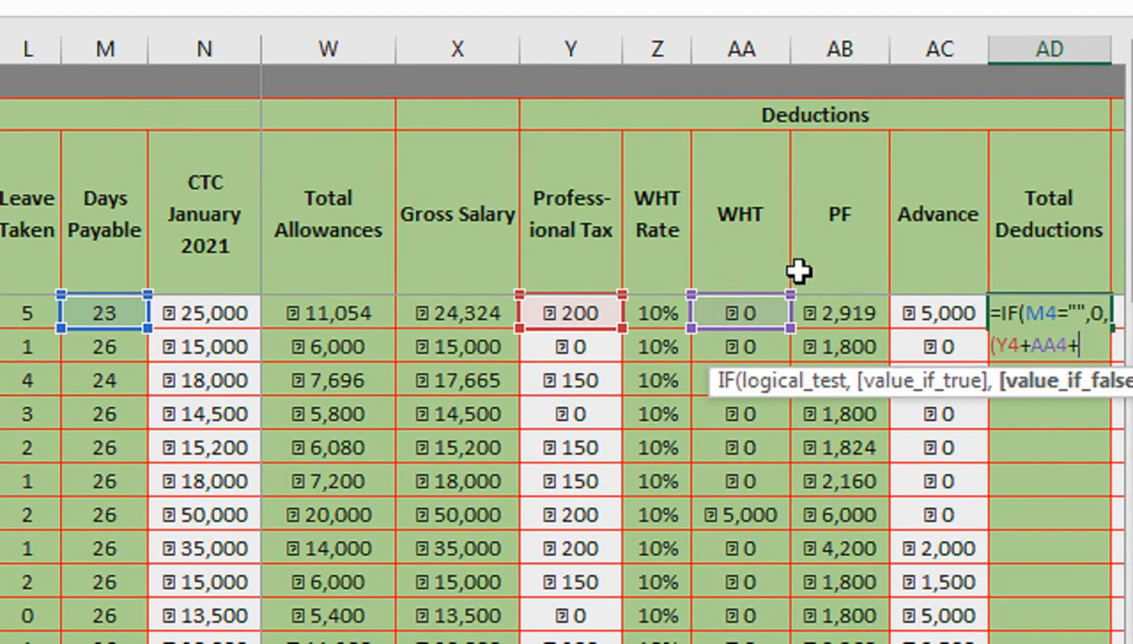
click(849, 321)
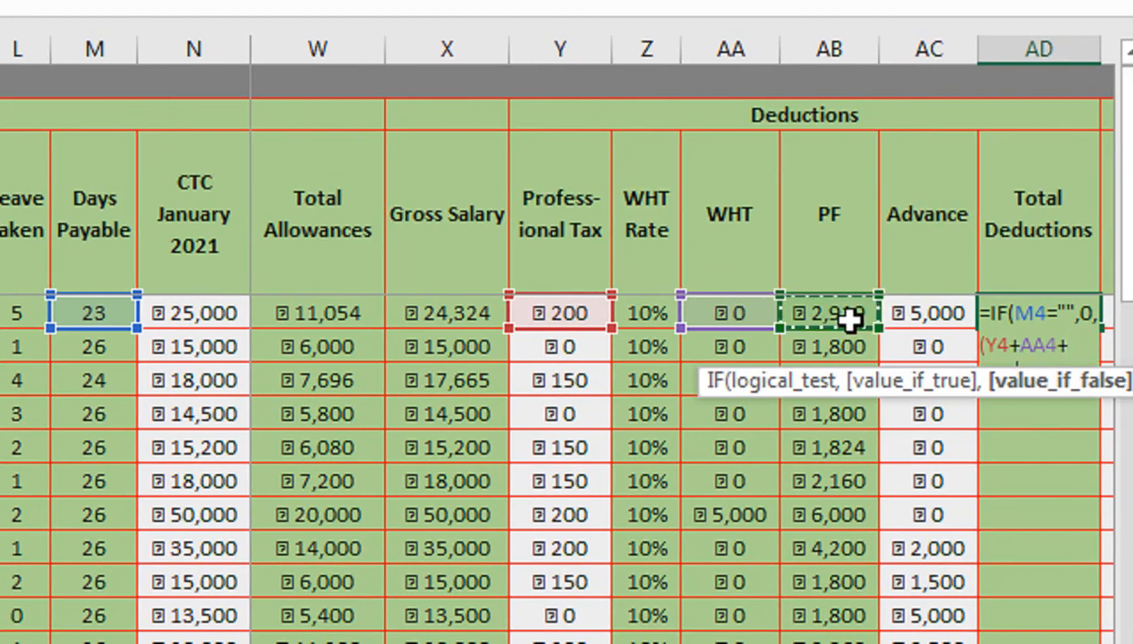
text(+)
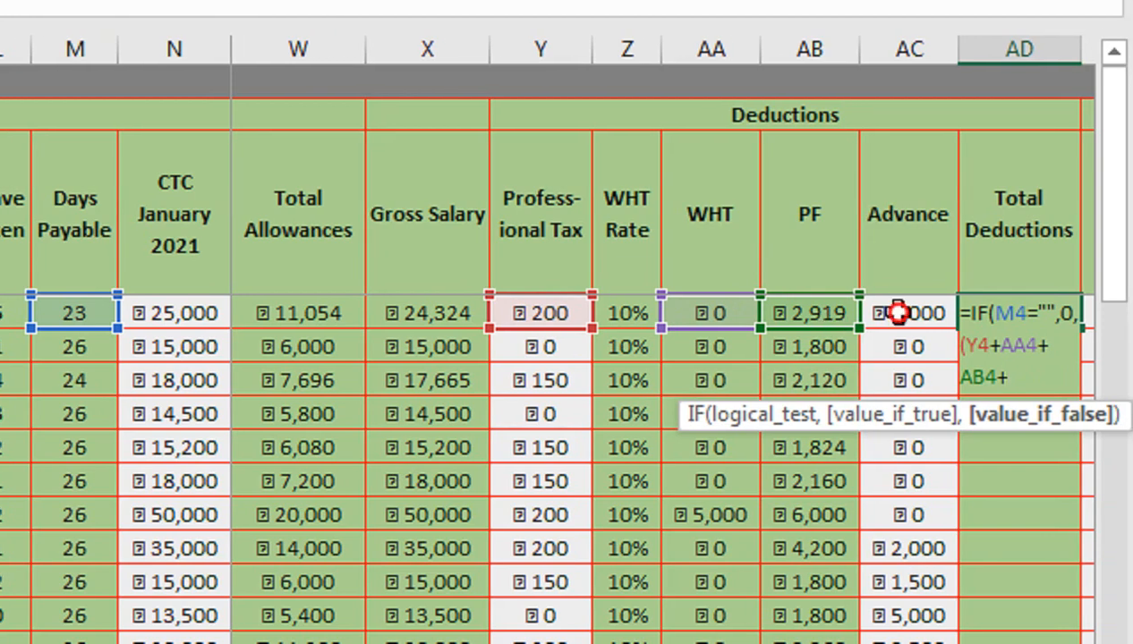
click(908, 312)
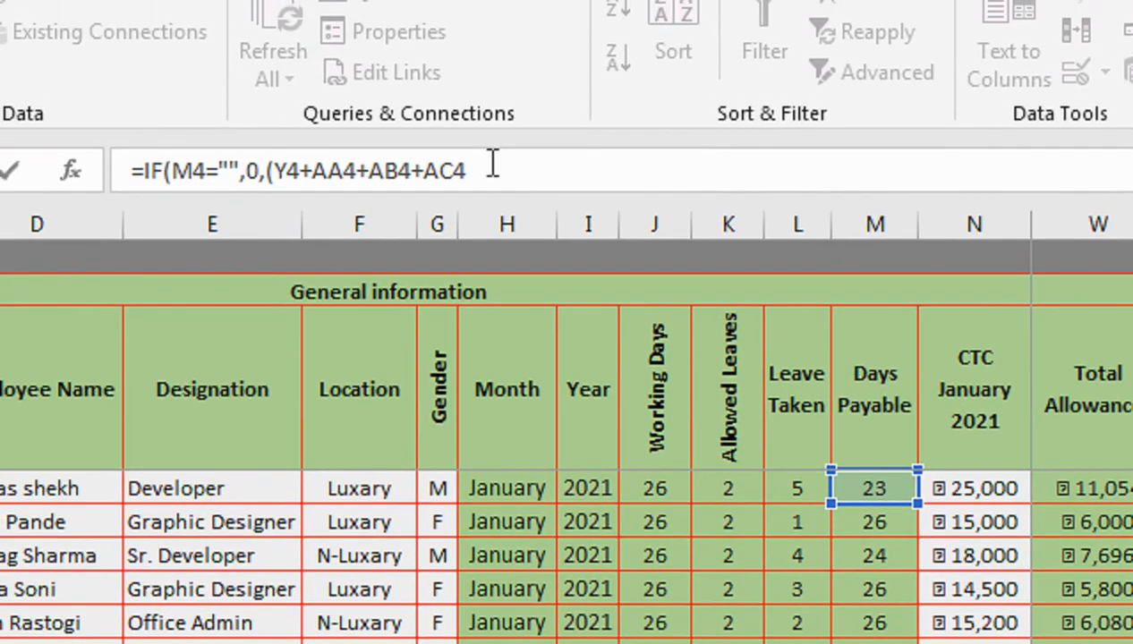
click(492, 165)
text())
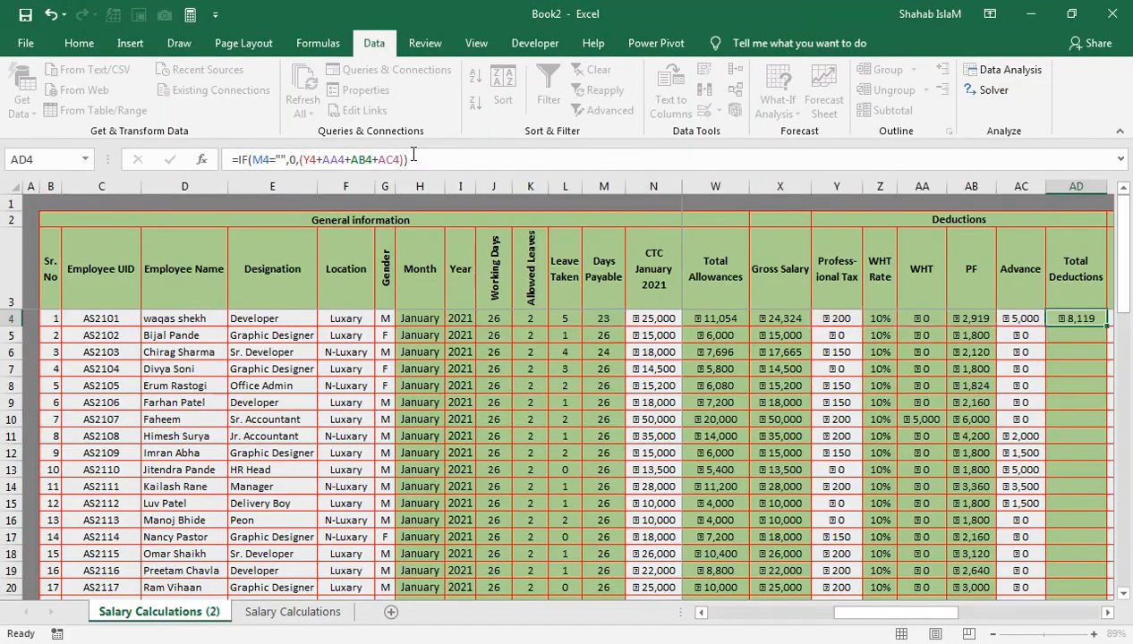
key(Return)
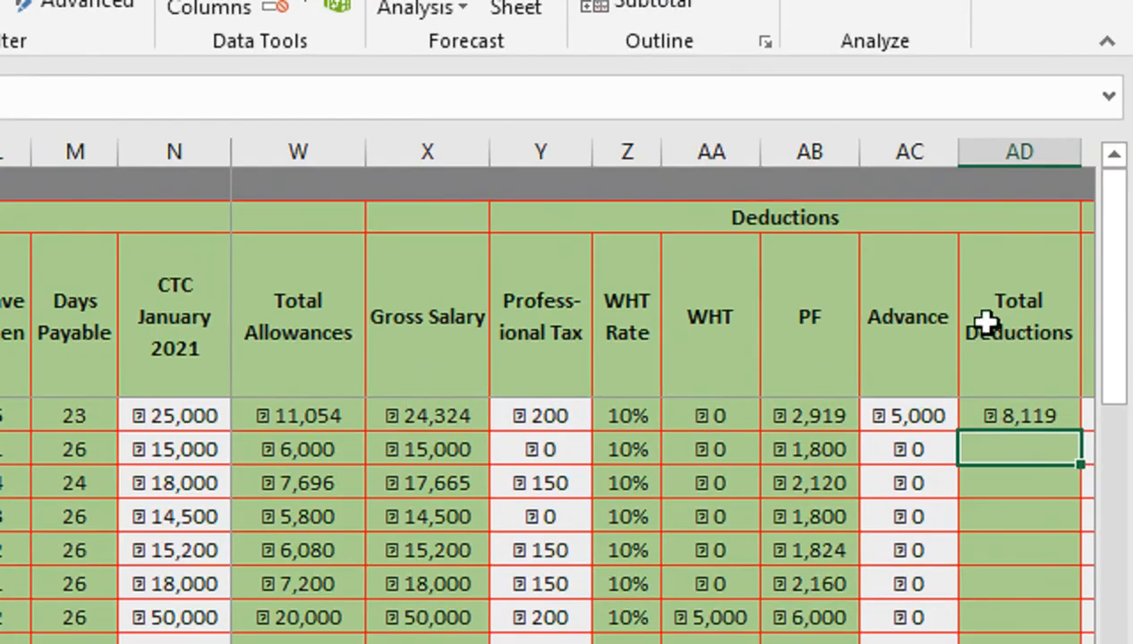
- Fill the Total Deductions formula down the rest of the column
click(1073, 315)
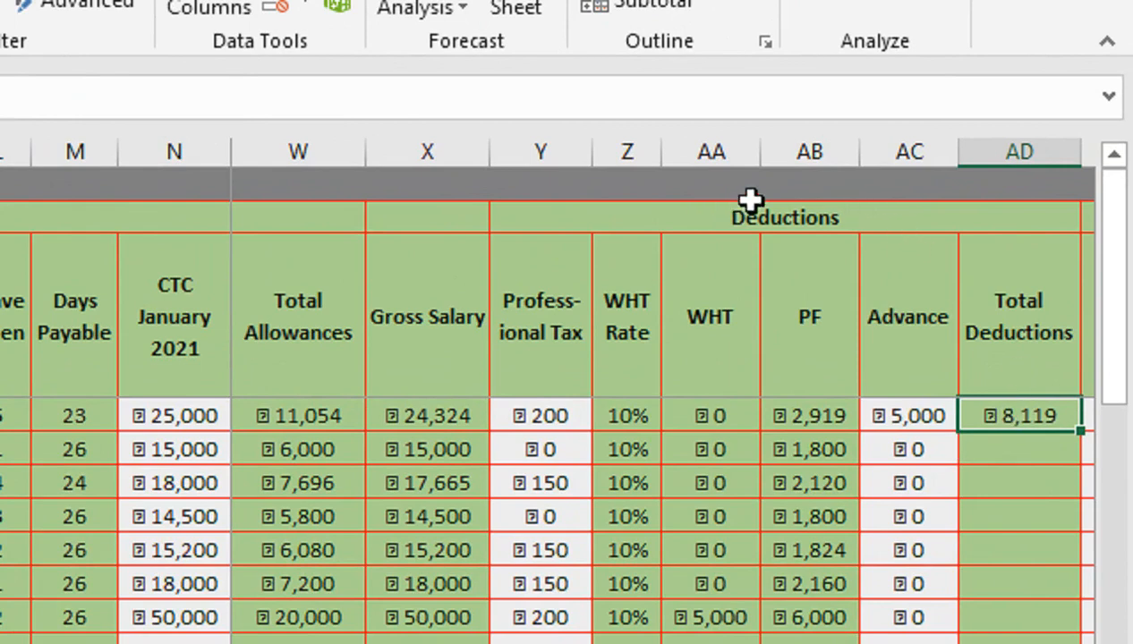
double_click(1081, 432)
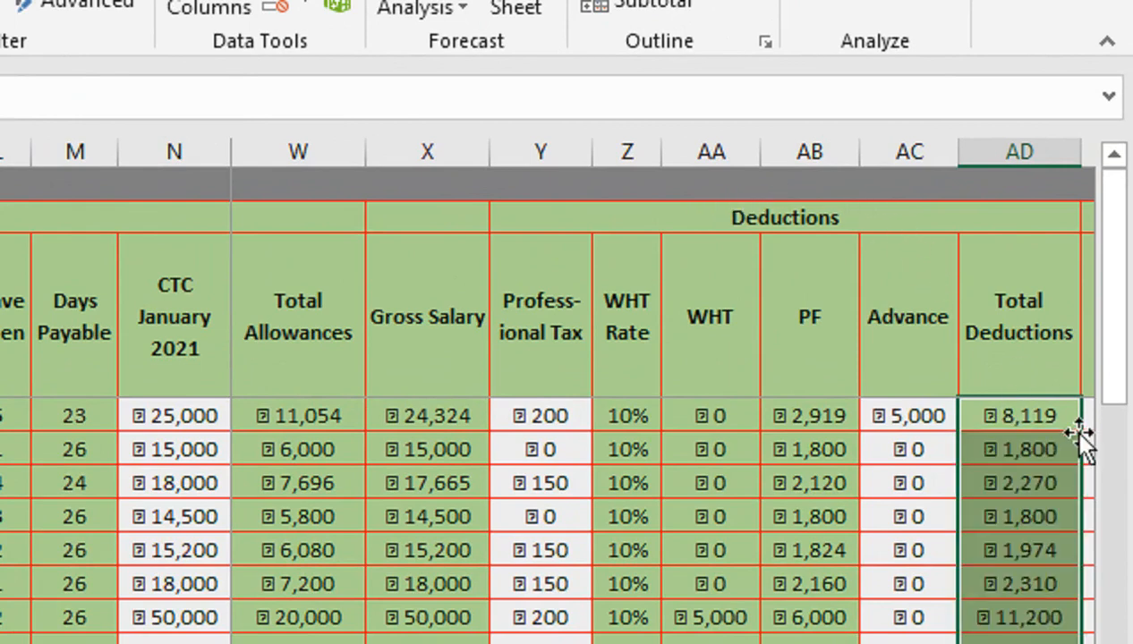
- Enter =IF(M4="",0,(X4-AD4+AE4)) in the first employee's Net Salary cell
key(Right)
key(Right)
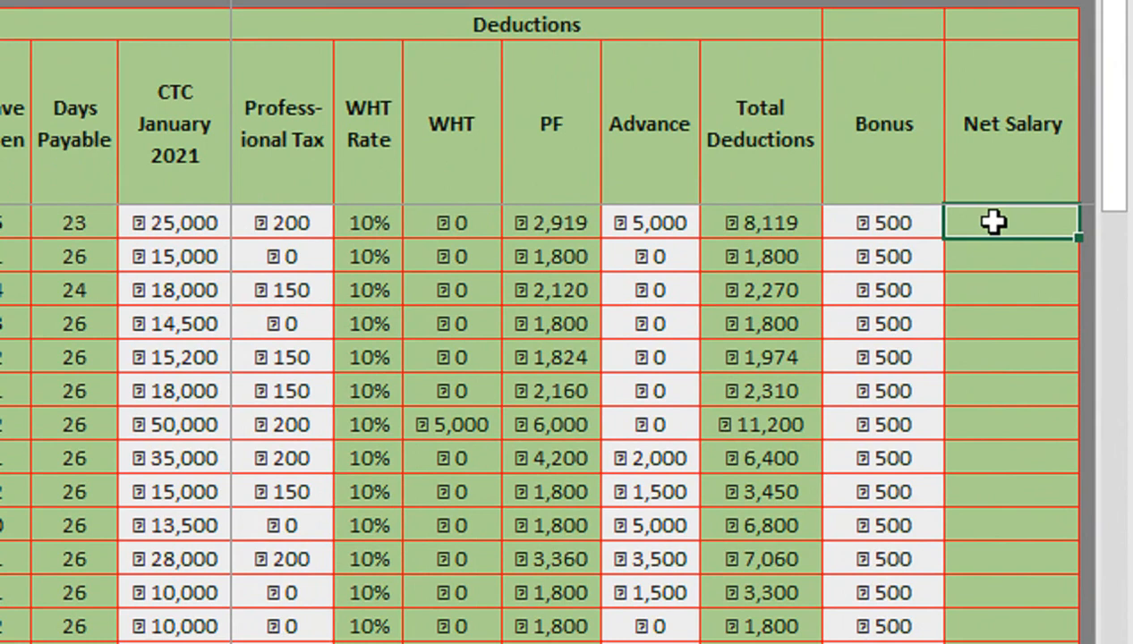
text(=IF()
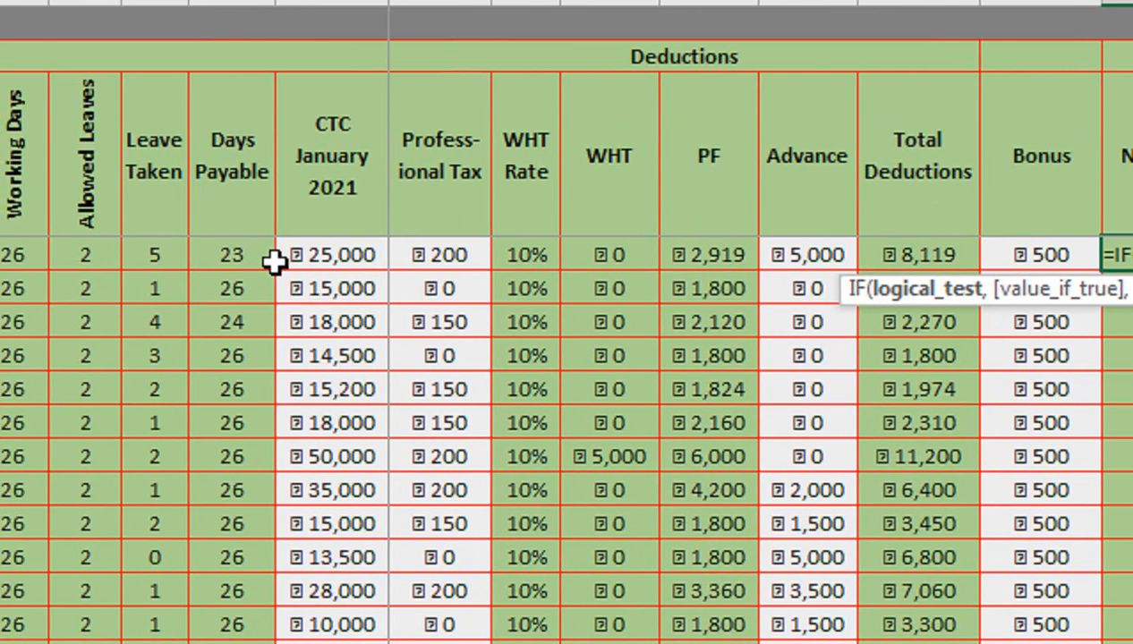
click(103, 223)
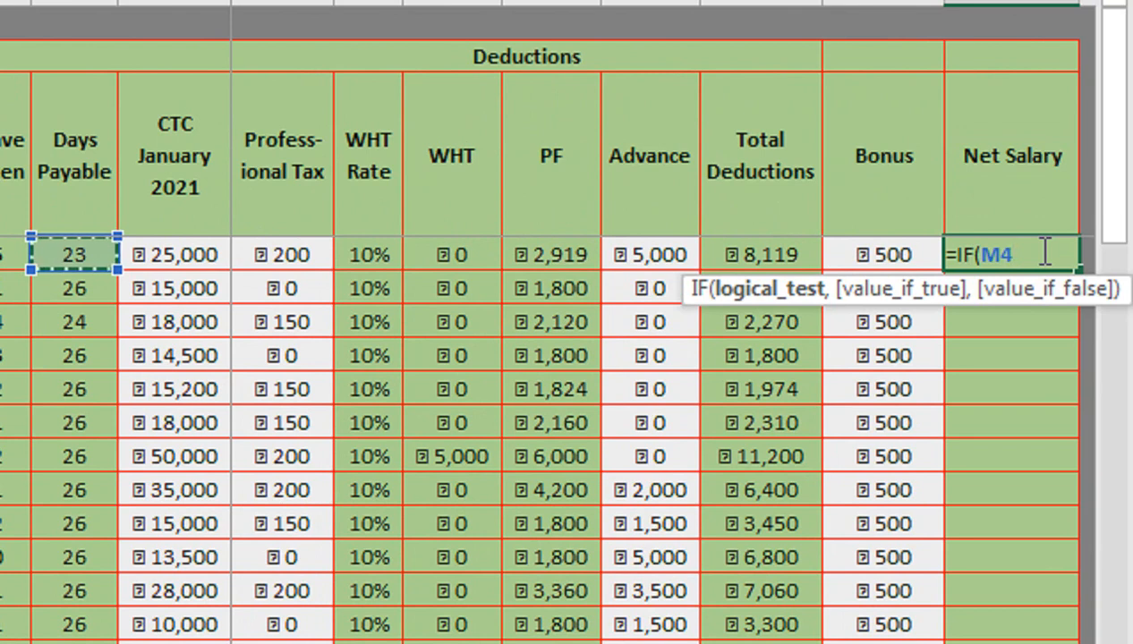
text(=""<0)
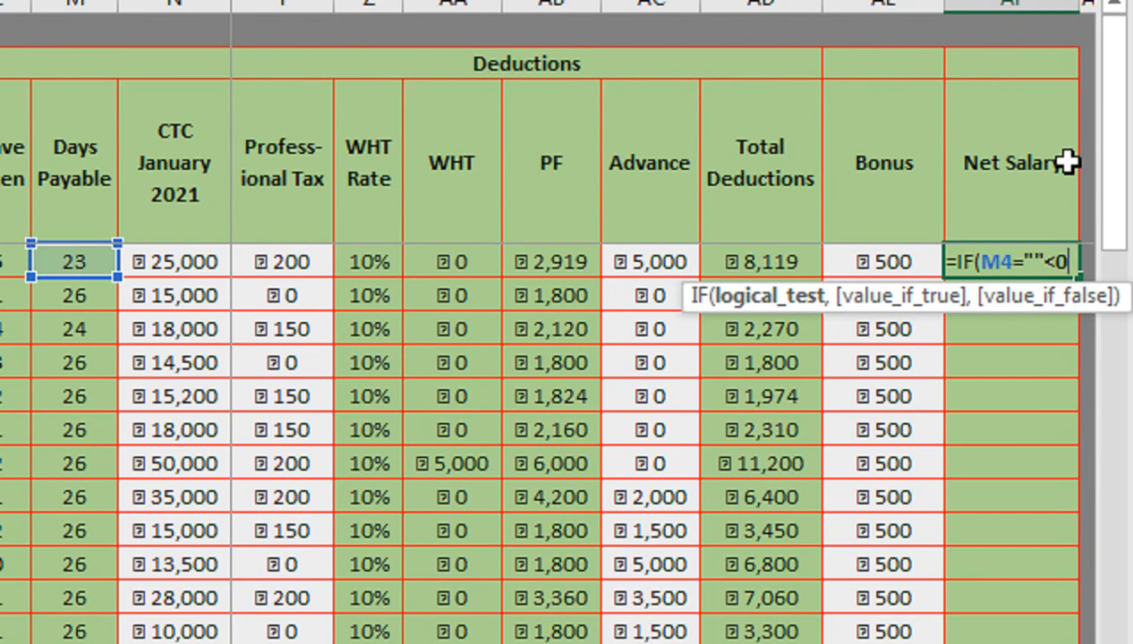
click(1057, 264)
key(BackSpace)
text(,)
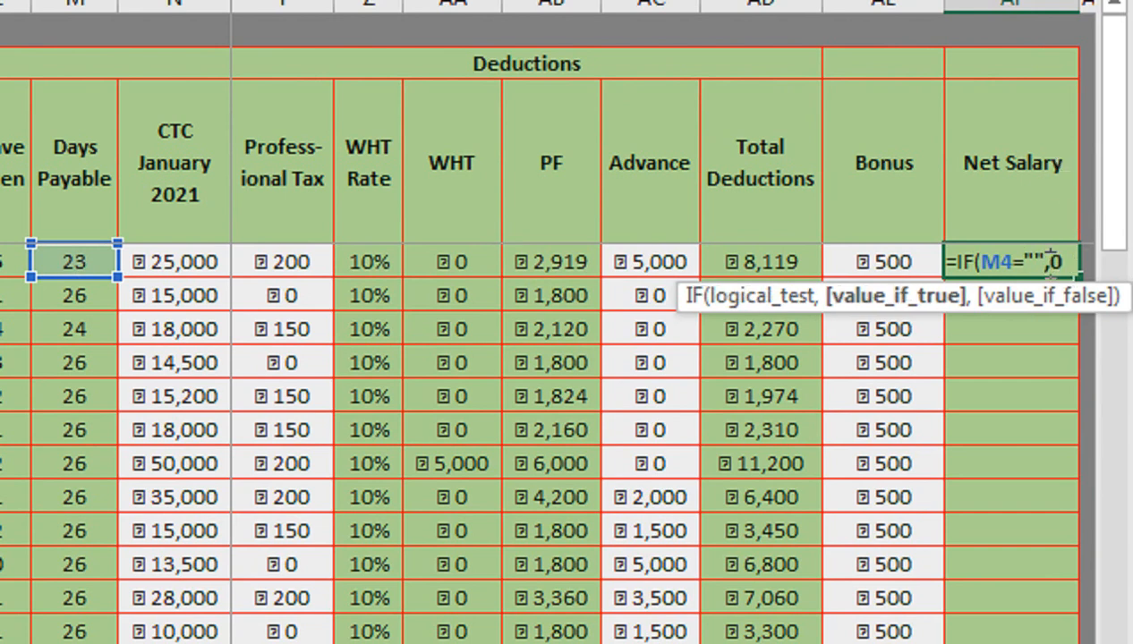
key(Right)
text(,)
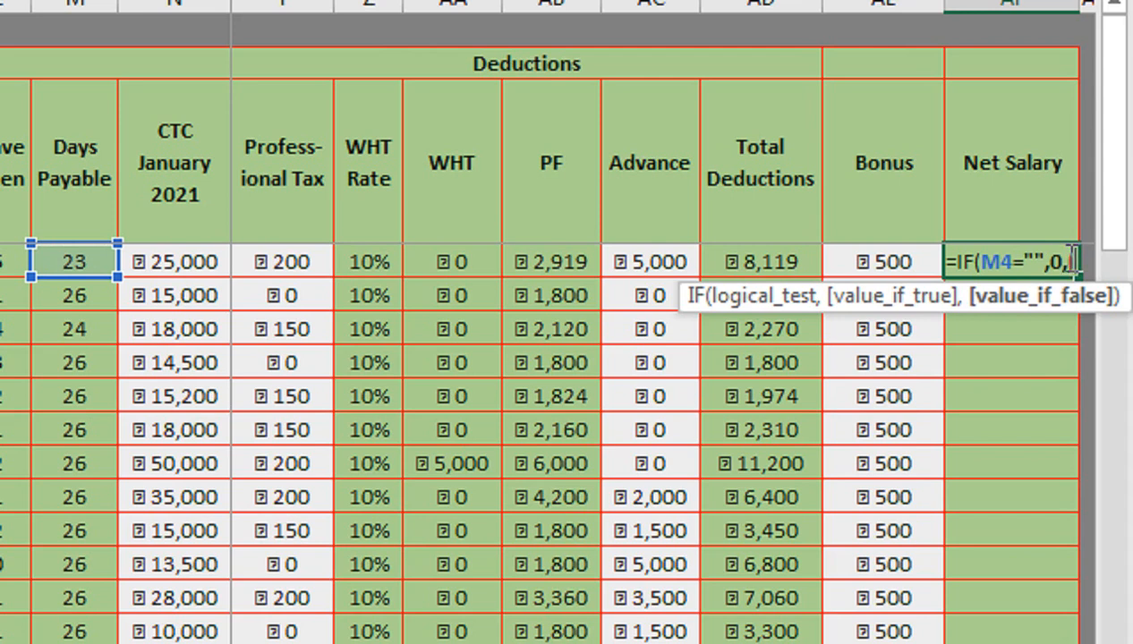
key(Left)
key(Left)
key(Left)
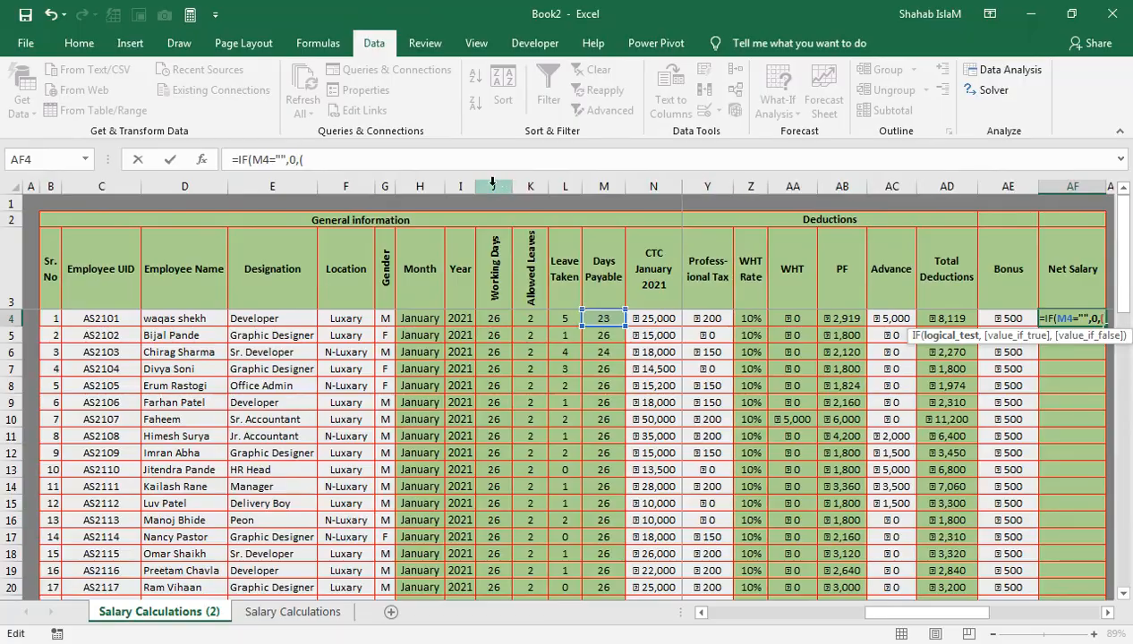
click(435, 163)
drag(906, 614, 862, 588)
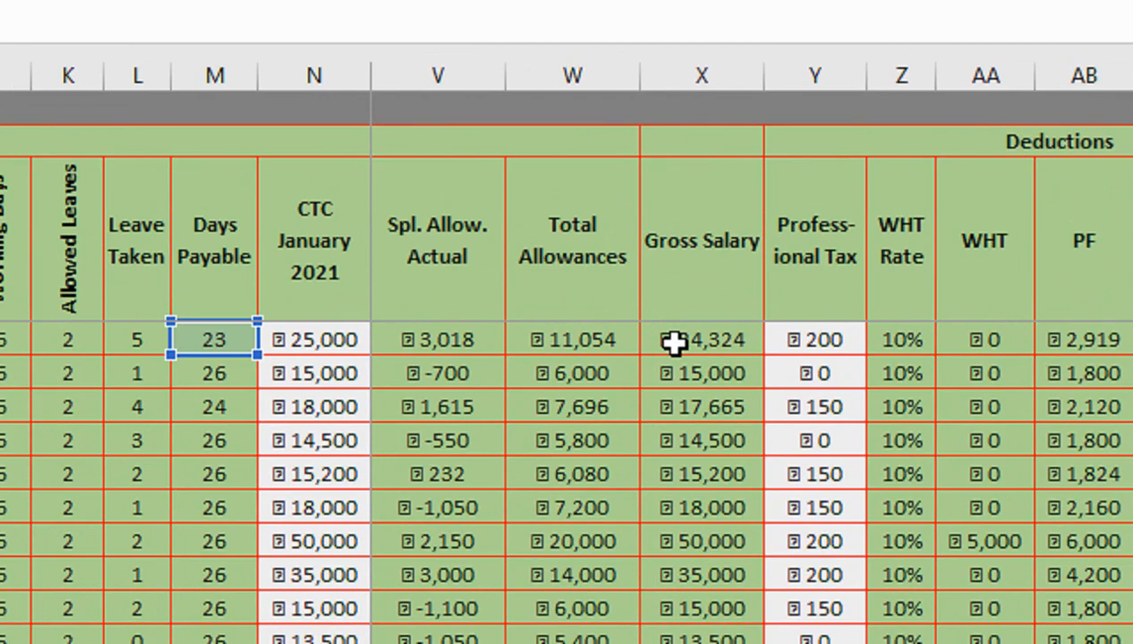
text(()
drag(906, 615, 838, 615)
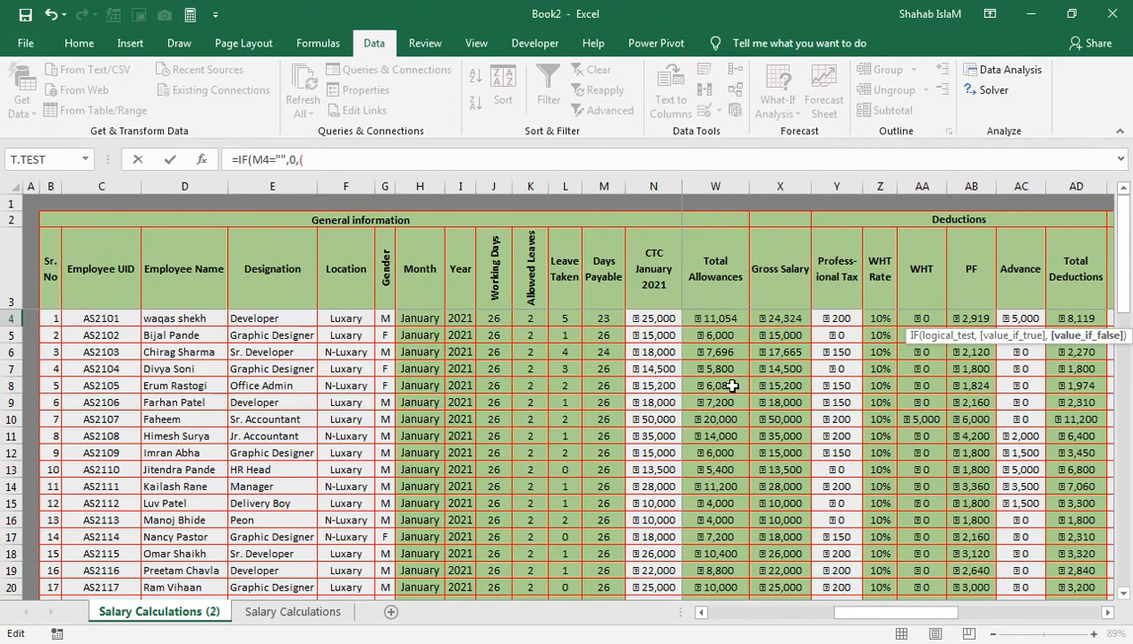
click(765, 319)
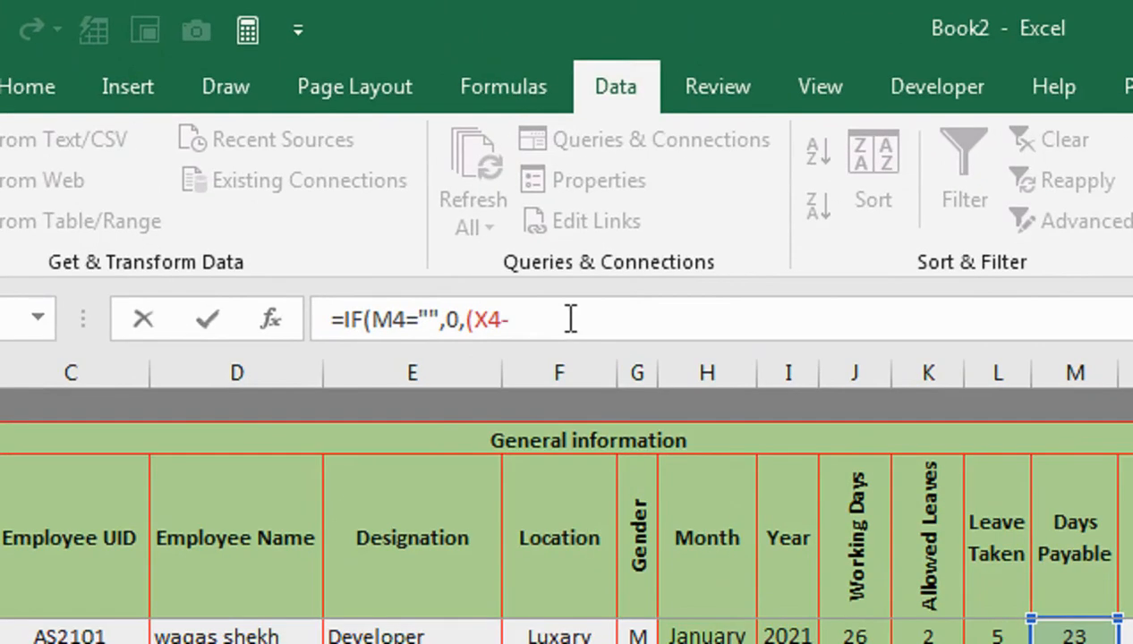
text(-)
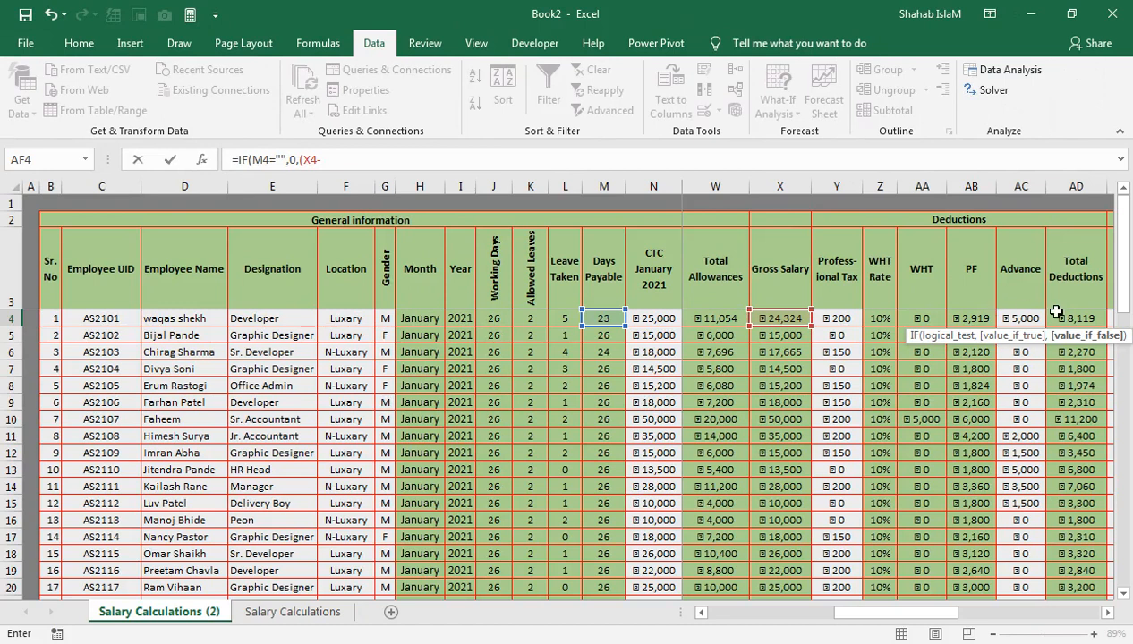
click(1056, 315)
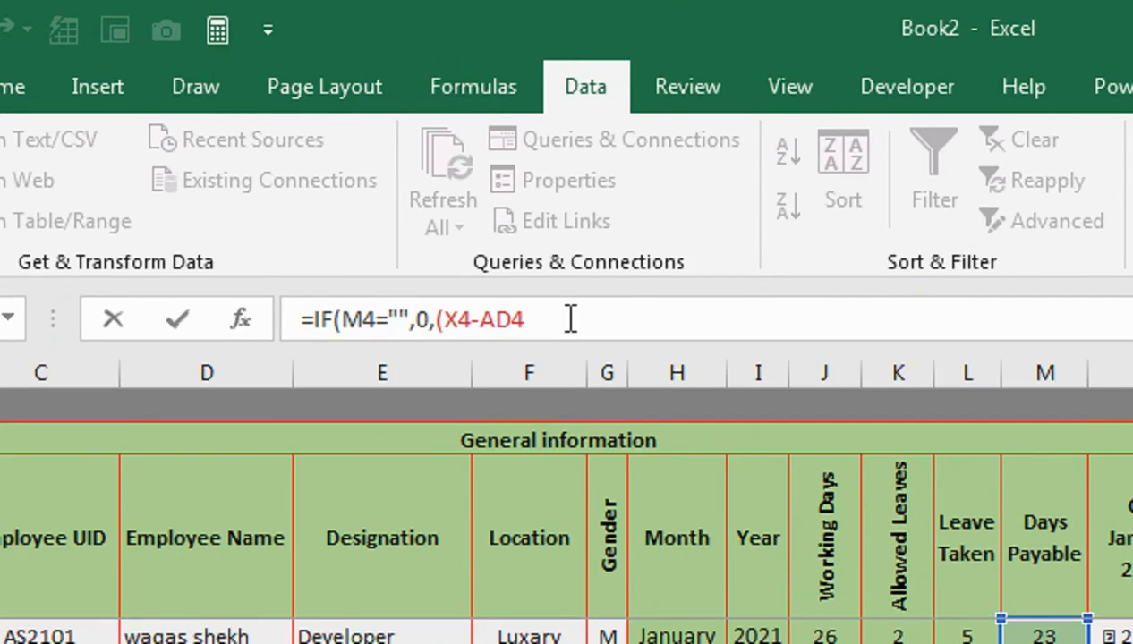
text(+)
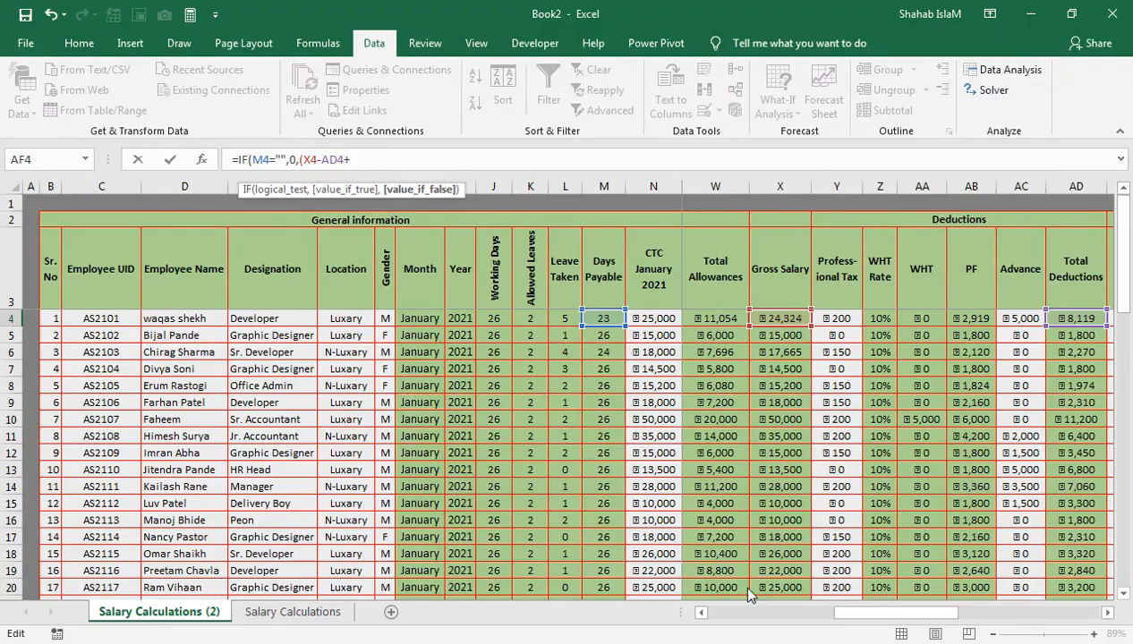
drag(828, 614, 876, 613)
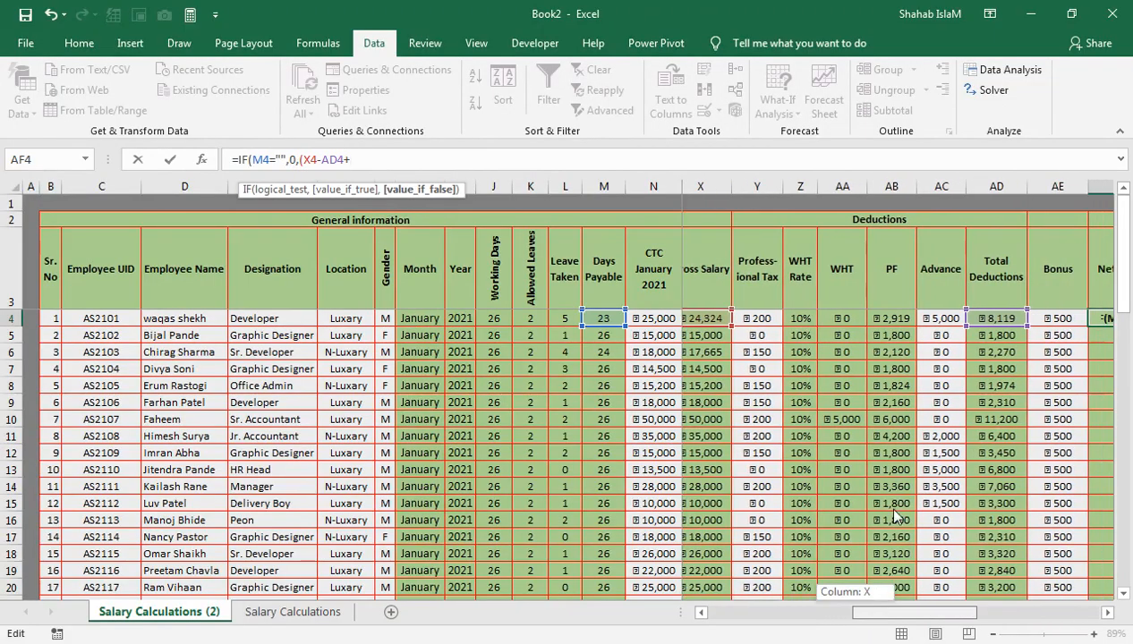
click(1046, 321)
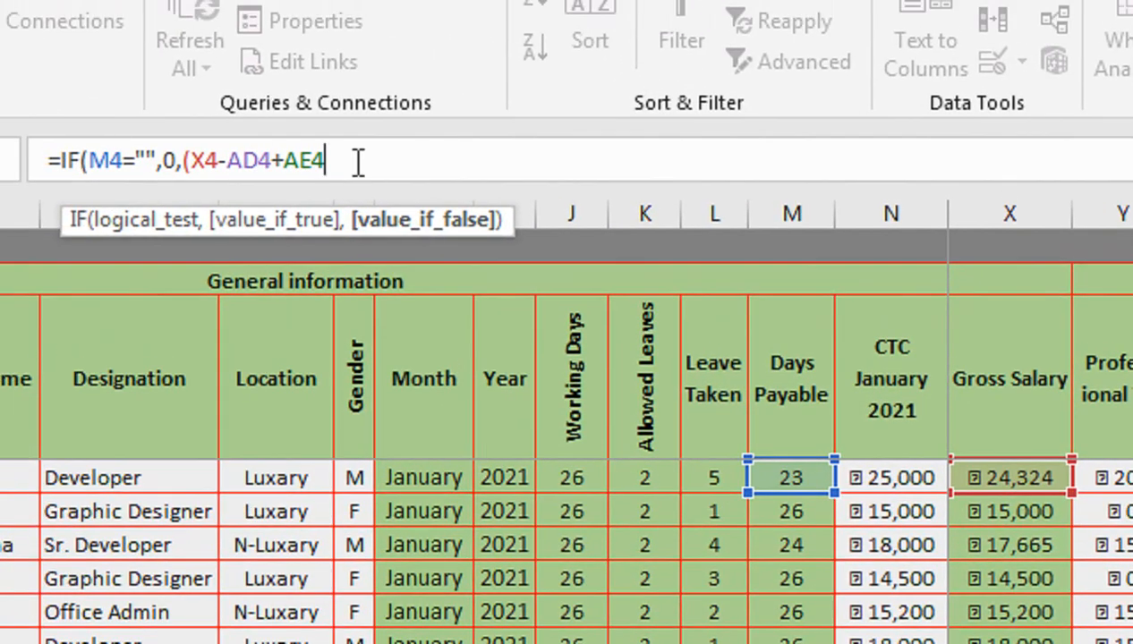
text())
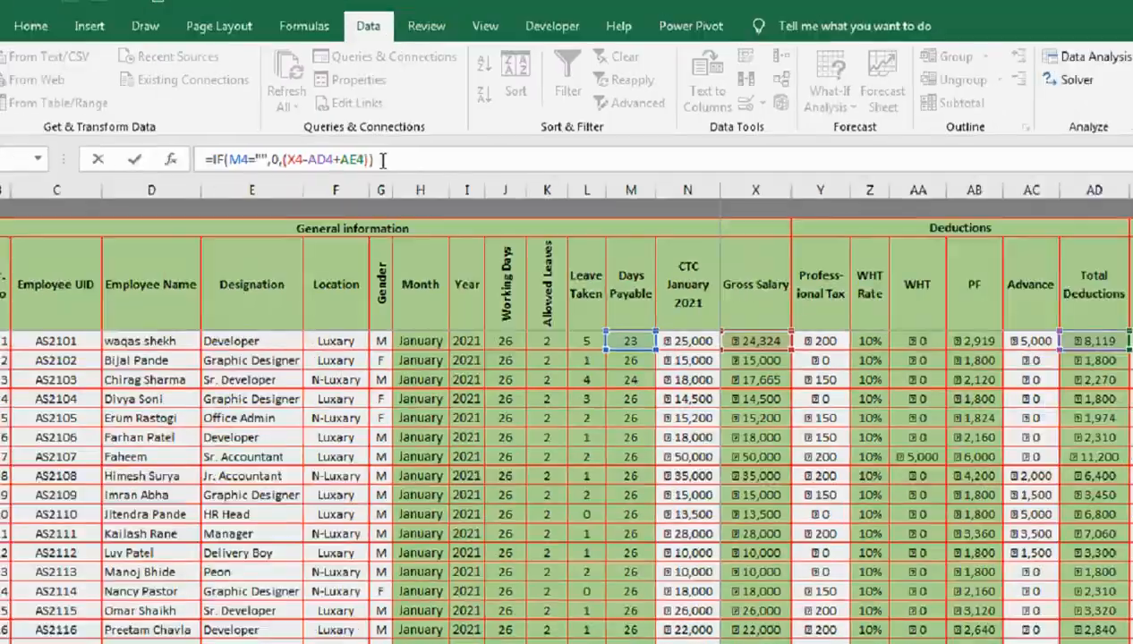
key(Return)
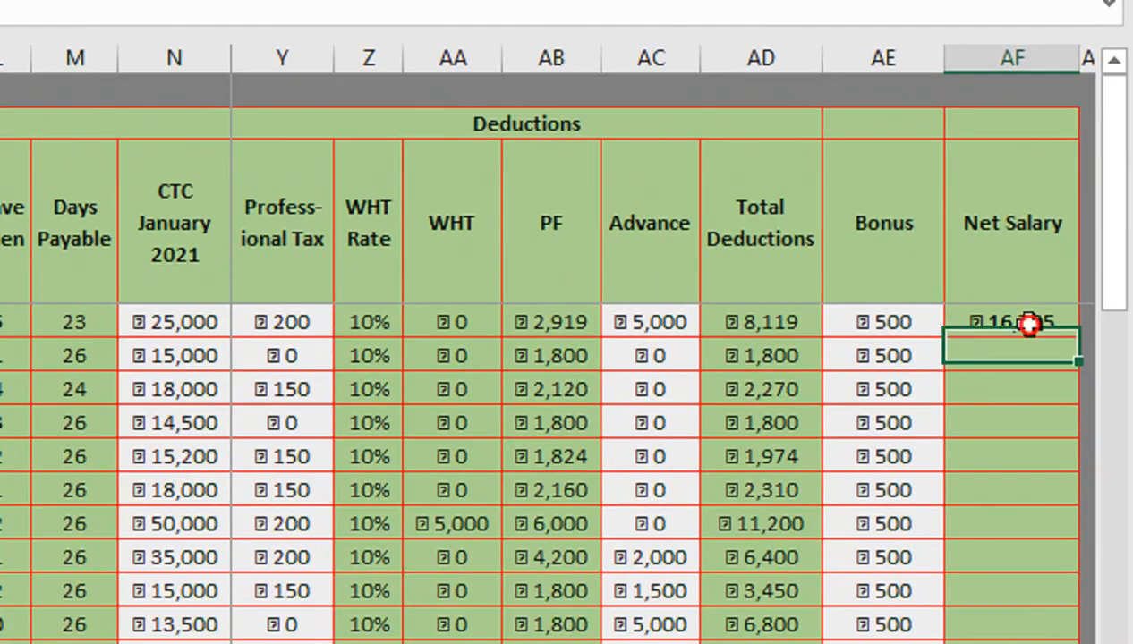
- Fill the Net Salary formula down the rest of the column
click(1095, 323)
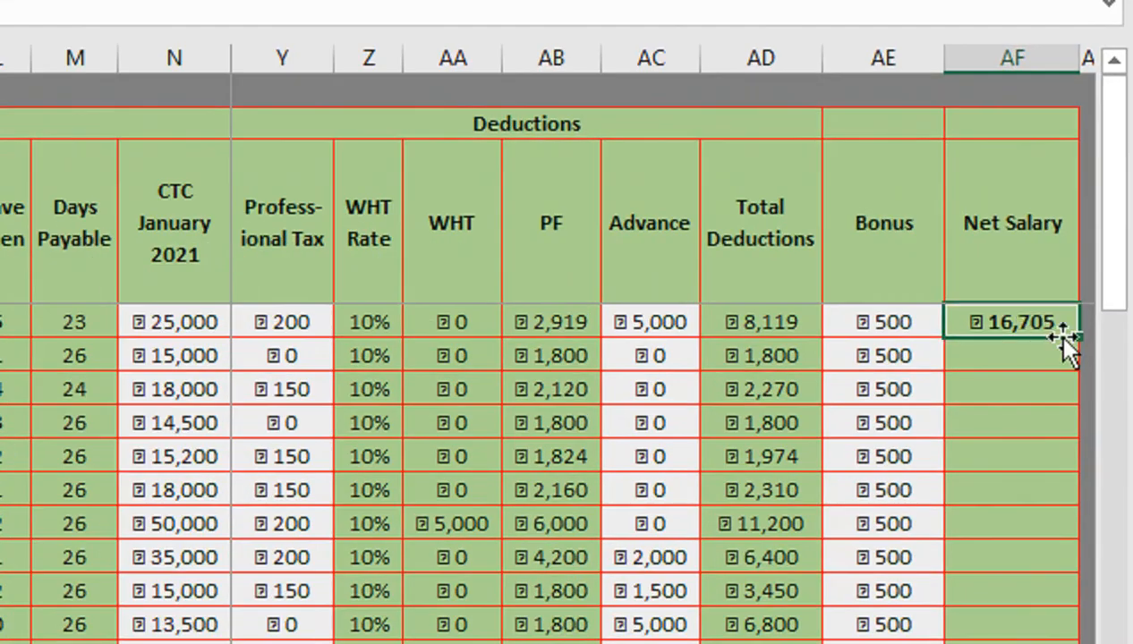
double_click(1078, 338)
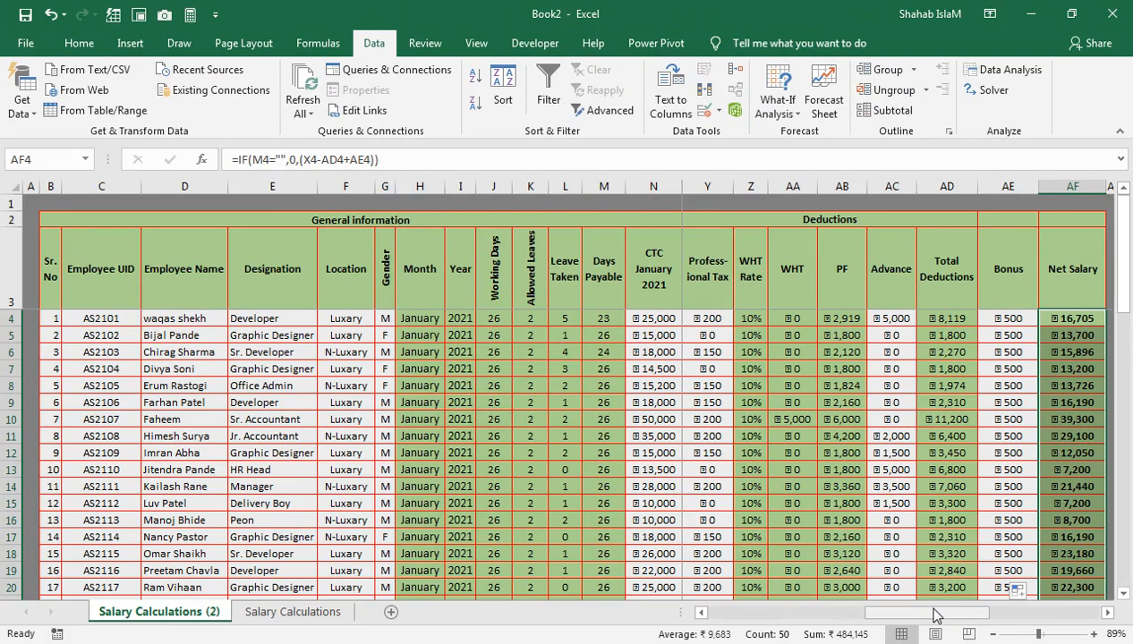
drag(932, 610, 768, 611)
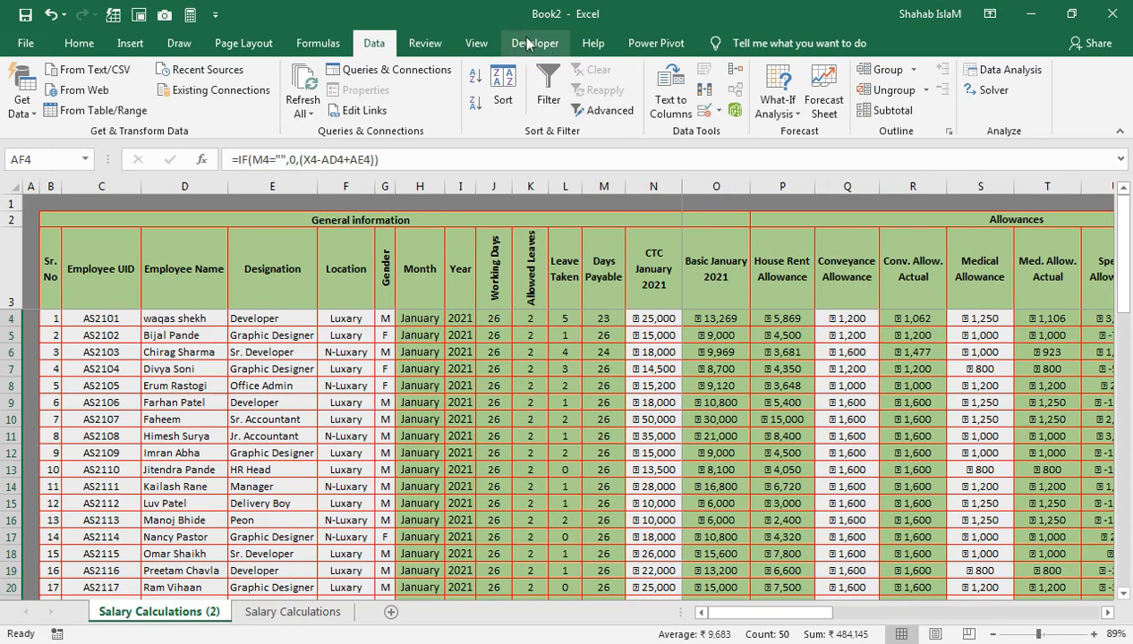
- Split the window so the CTC column sits beside the Deductions and Net Salary columns, and review the results
click(471, 51)
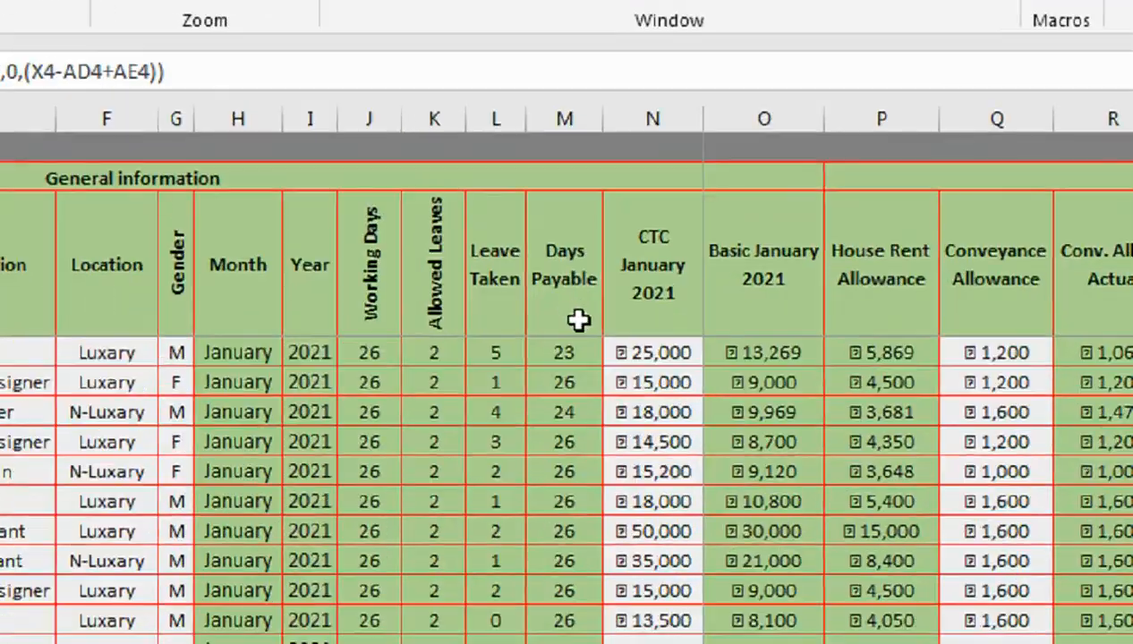
drag(626, 318, 1121, 354)
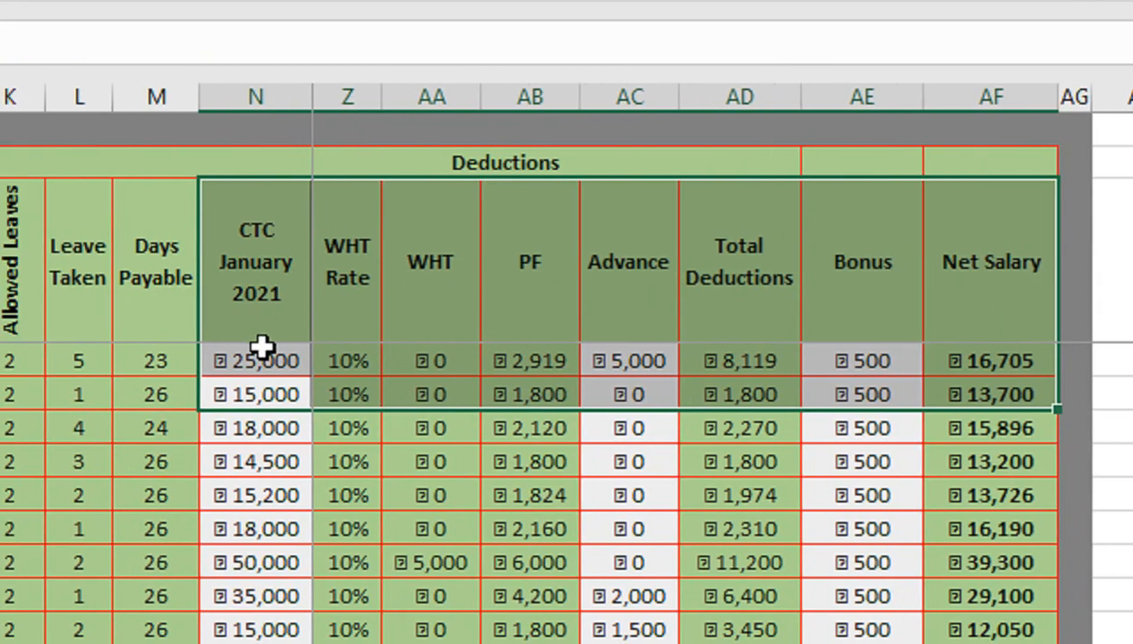
click(183, 360)
drag(369, 462, 369, 537)
drag(453, 397, 461, 497)
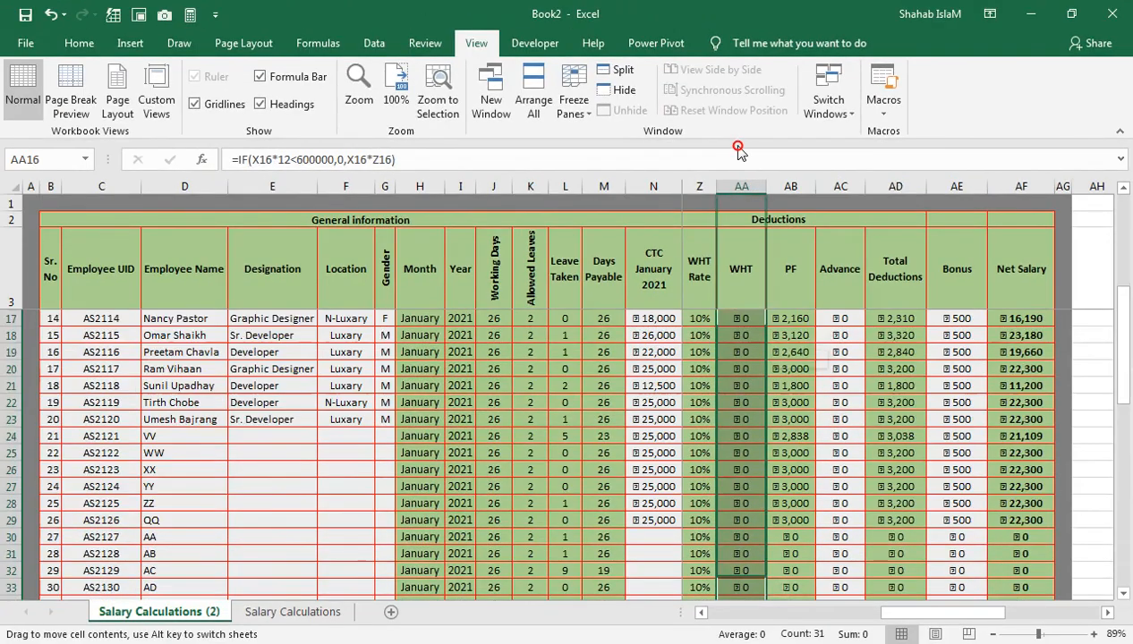
drag(738, 151, 736, 220)
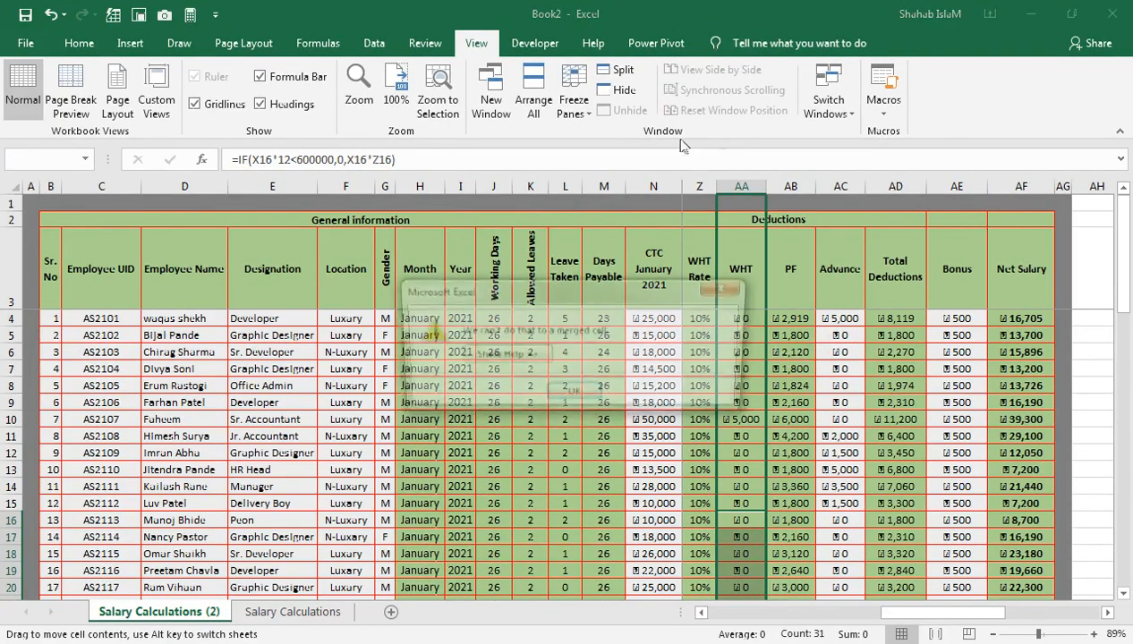
click(730, 287)
drag(903, 612, 727, 611)
click(623, 511)
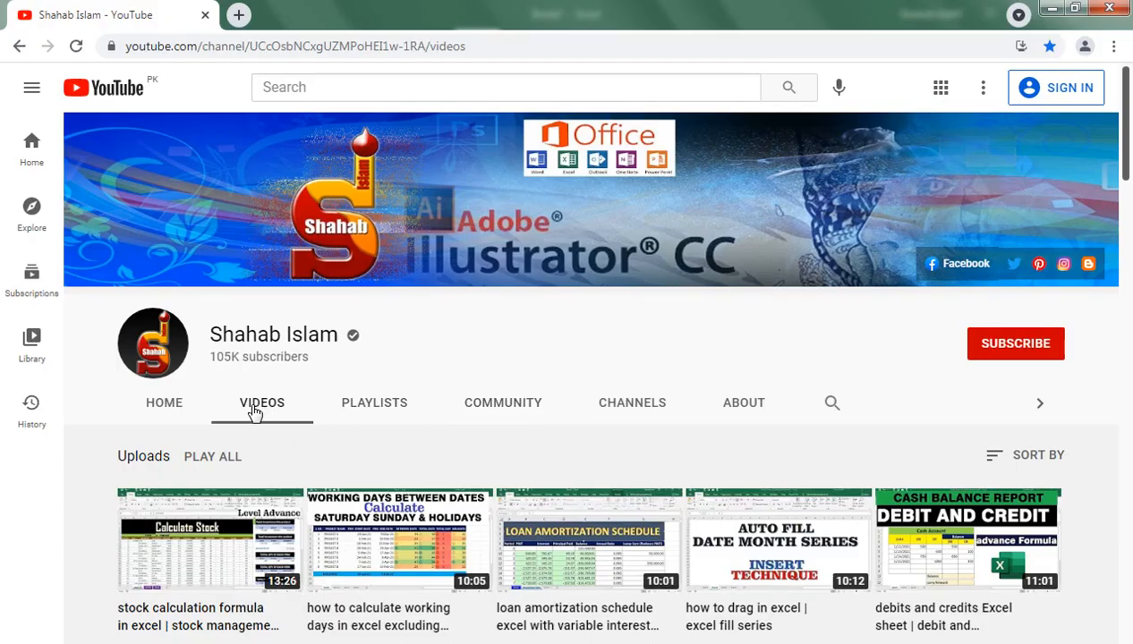
drag(1128, 182, 1121, 94)
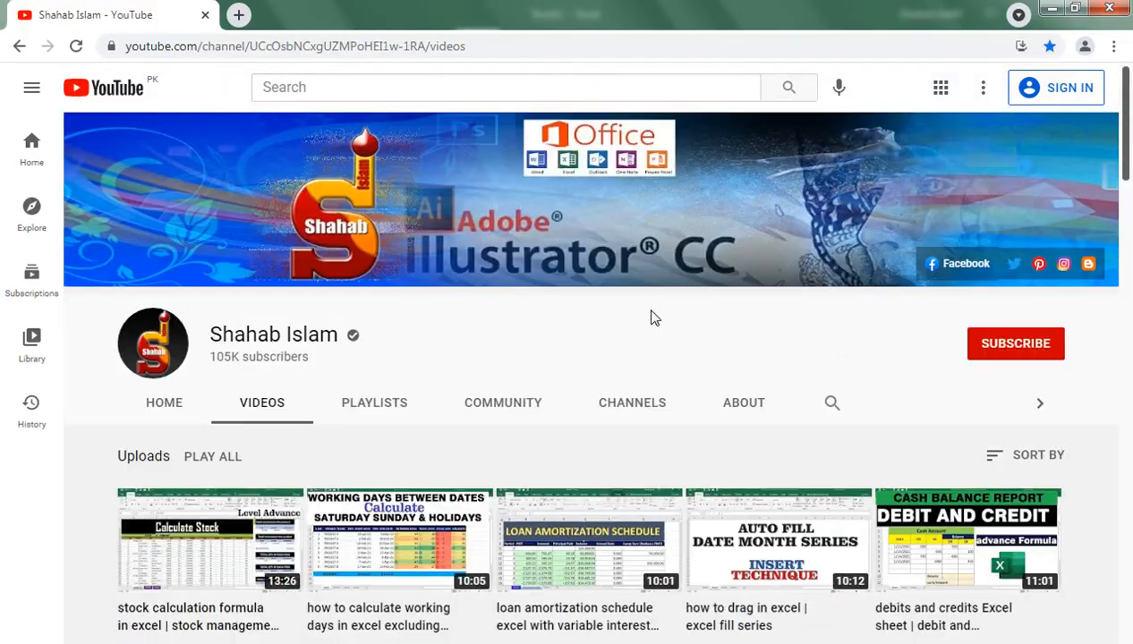